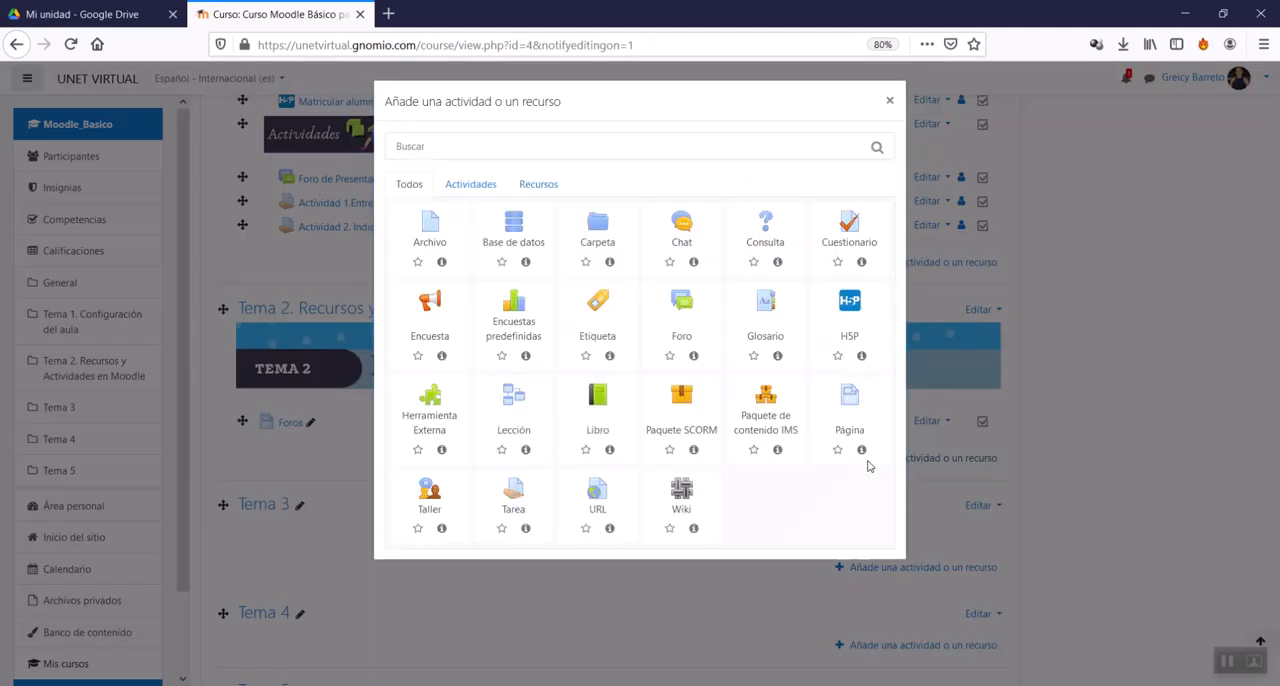
# Step: Start adding a new Foro activity to the section Tema 2. Recursos y Actividades en Moodle
pyautogui.click(463, 192)
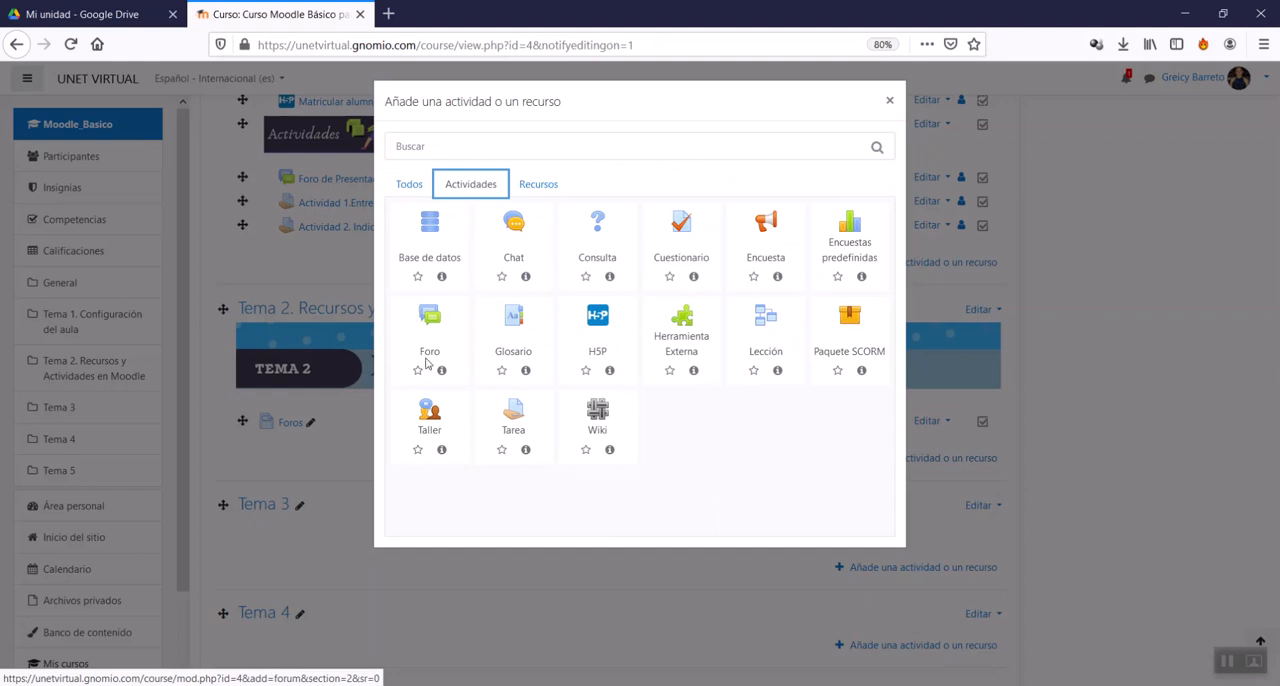
pyautogui.click(442, 332)
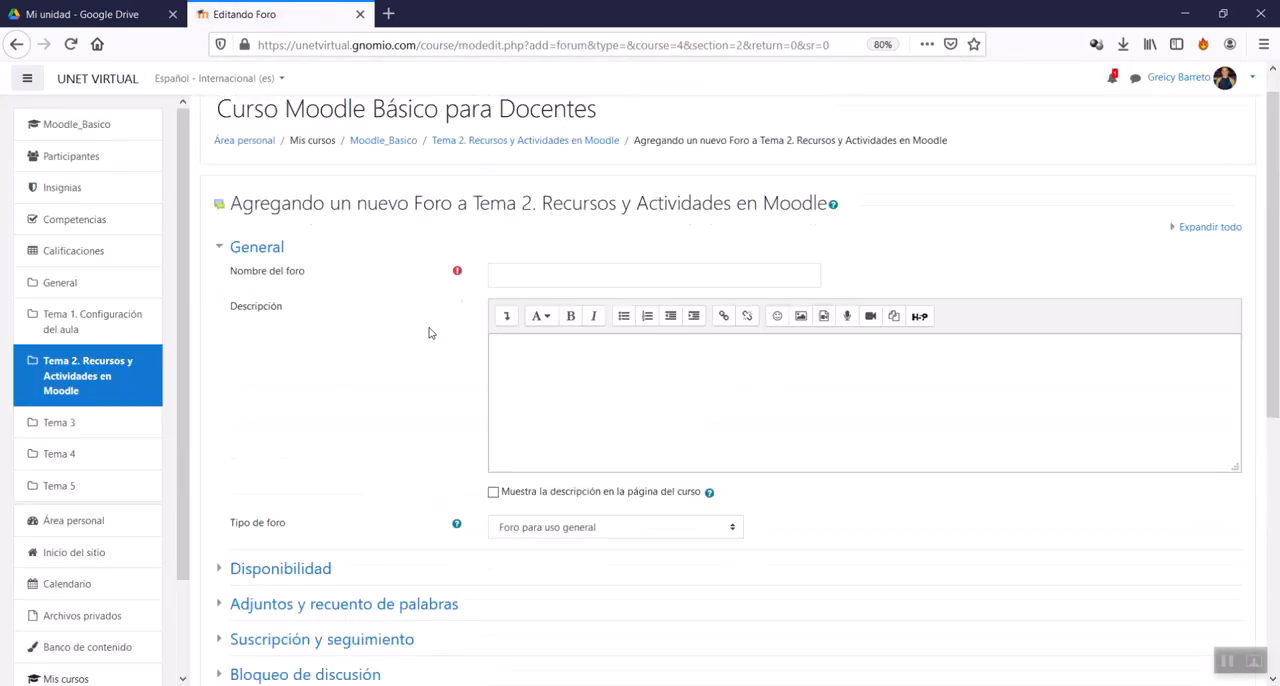
pyautogui.scroll(1, 430, 333)
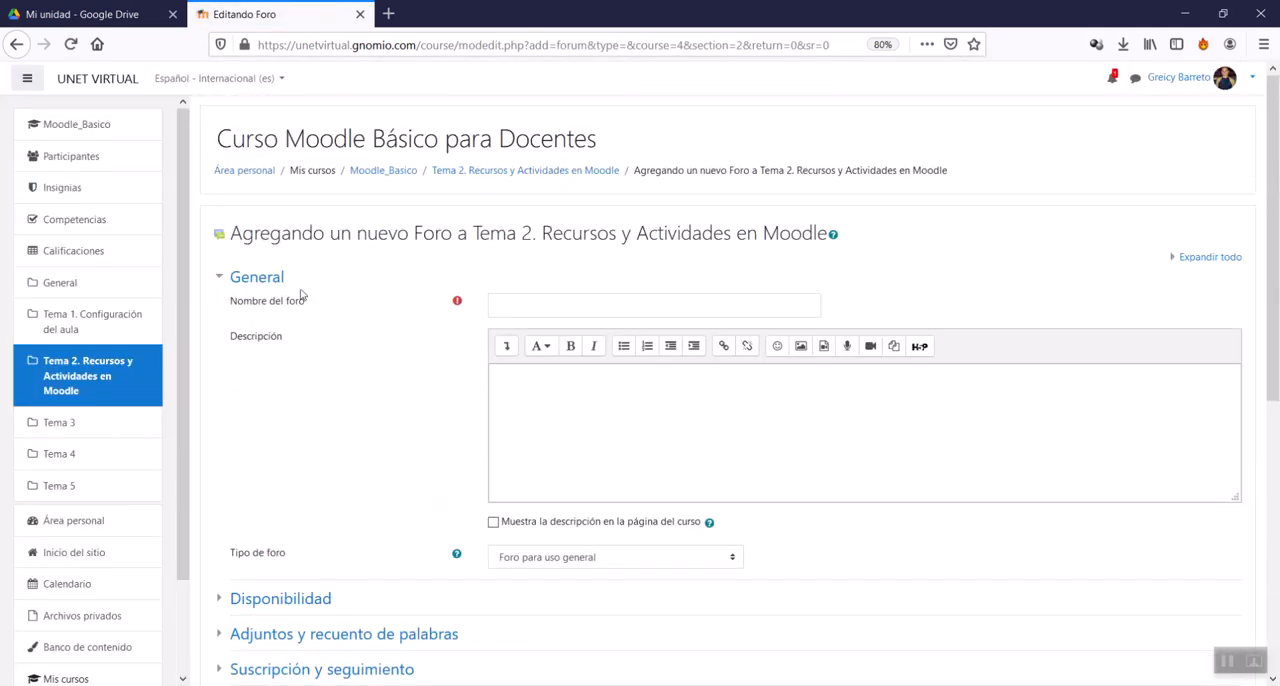
# Step: Name the new forum "Foro de Dudas o inquietudes"
pyautogui.click(222, 283)
pyautogui.click(222, 283)
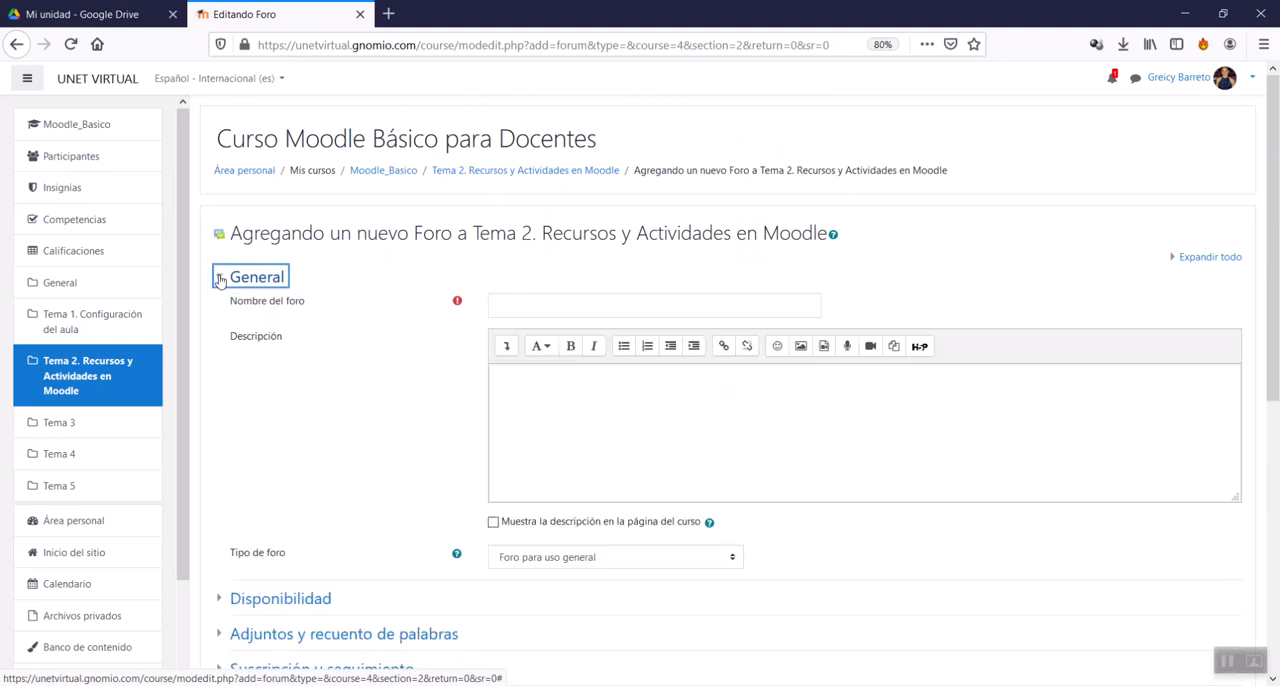
pyautogui.click(575, 311)
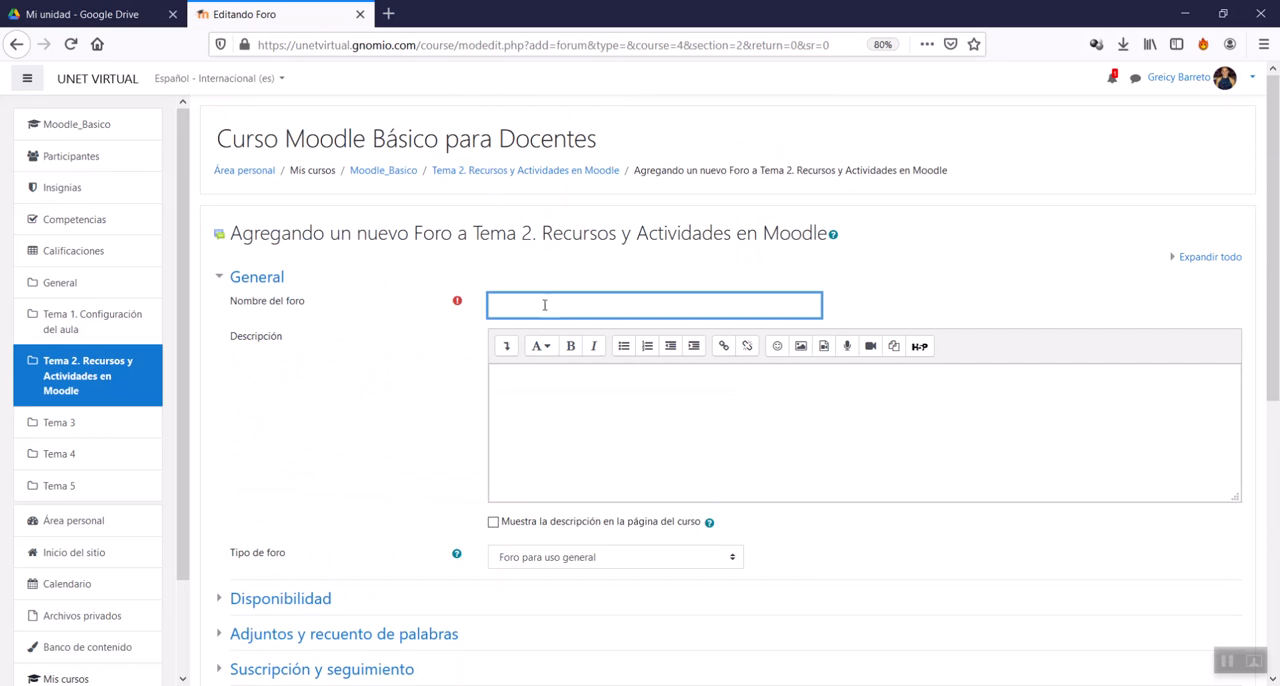
pyautogui.write('D')
pyautogui.press('BackSpace')
pyautogui.write('Foro')
pyautogui.write('de DUD')
pyautogui.press('BackSpace')
pyautogui.press('BackSpace')
pyautogui.write('udas o inquietudes')
# Step: Expand the description editor's formatting tools and enter "Intrucciones" followed by blank lines as the forum description
pyautogui.click(506, 346)
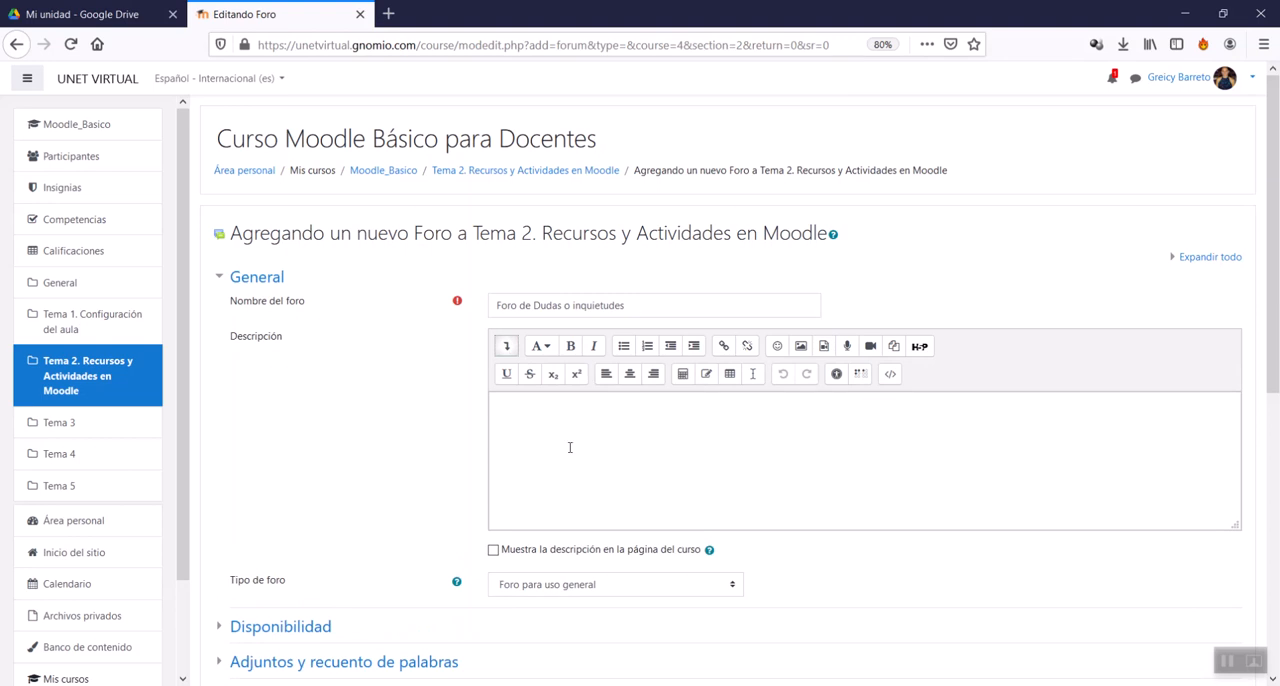
pyautogui.scroll(-3, 523, 423)
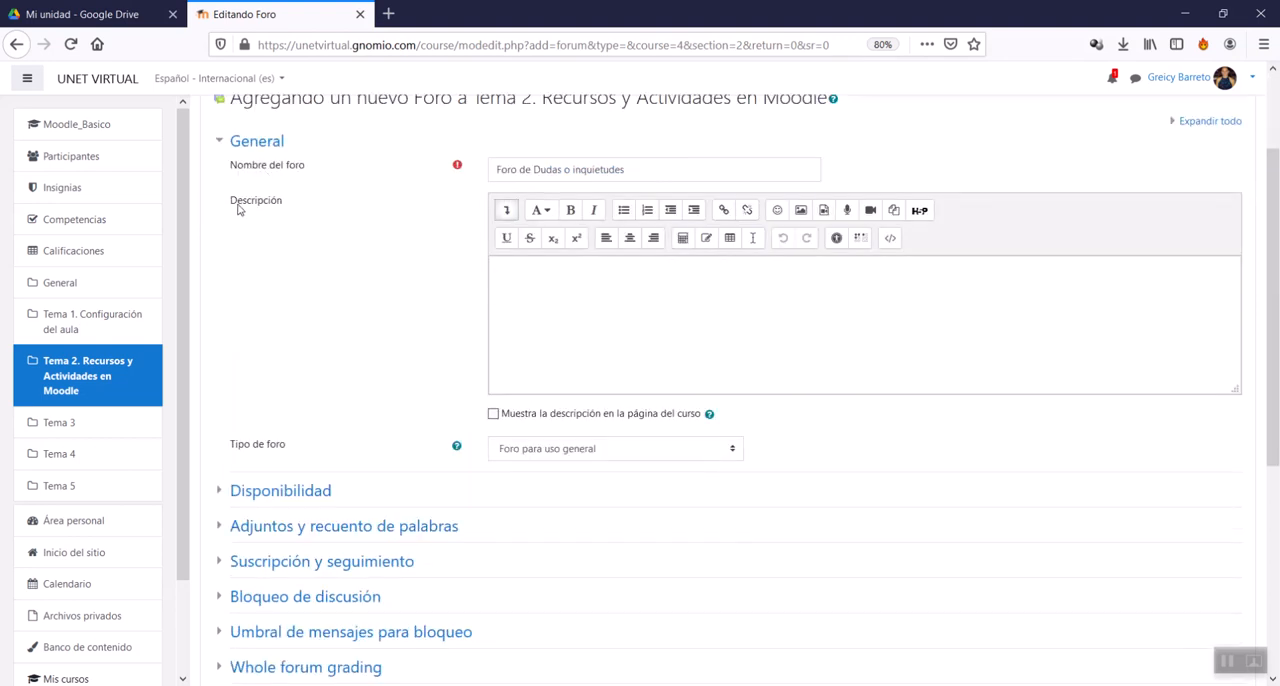
pyautogui.moveTo(229, 206); pyautogui.dragTo(284, 204)
pyautogui.click(634, 300)
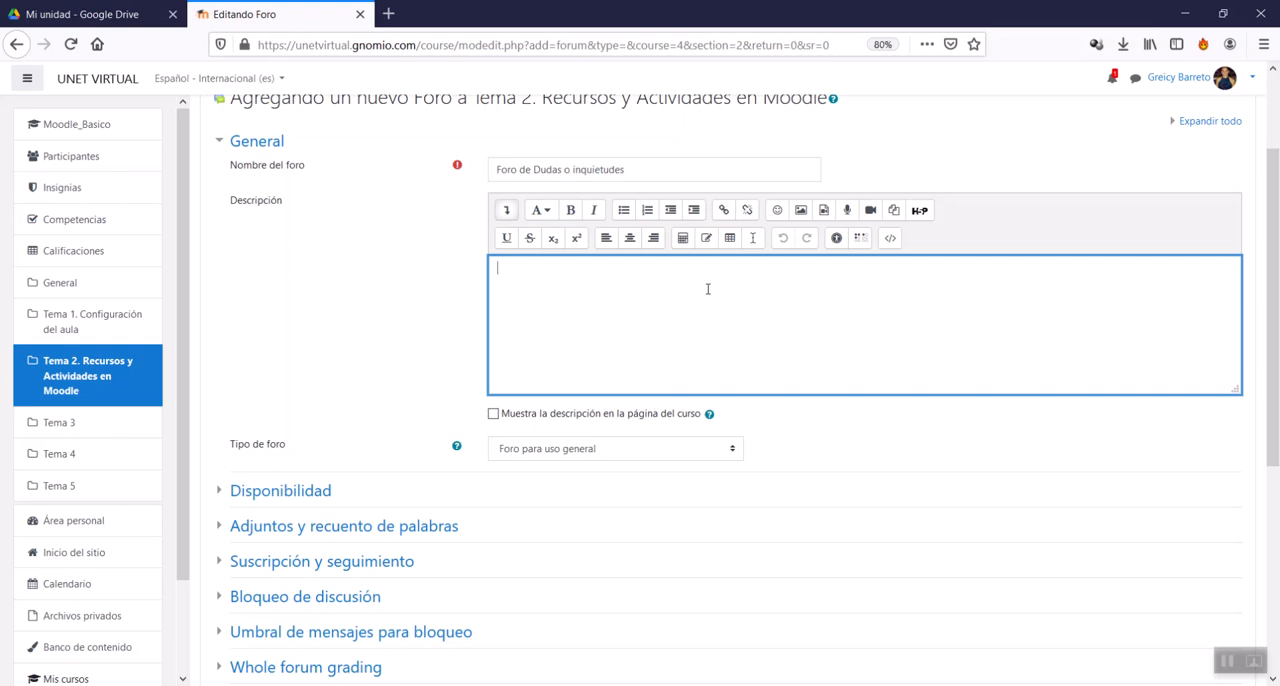
pyautogui.write('Intrucciones:')
pyautogui.press('Return')
pyautogui.press('Return')
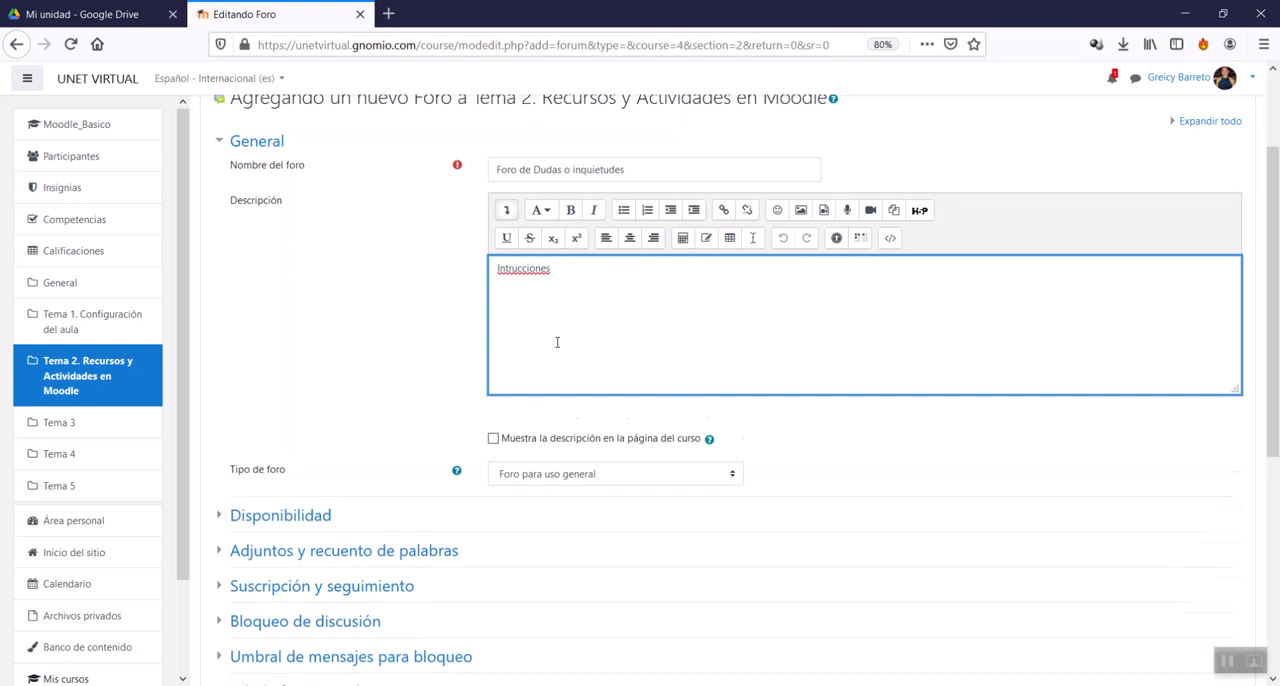
# Step: Try the forum types Debate sencillo, Foro P y R and Foro estándar que aparece en un formato de blog
pyautogui.scroll(-2, 267, 437)
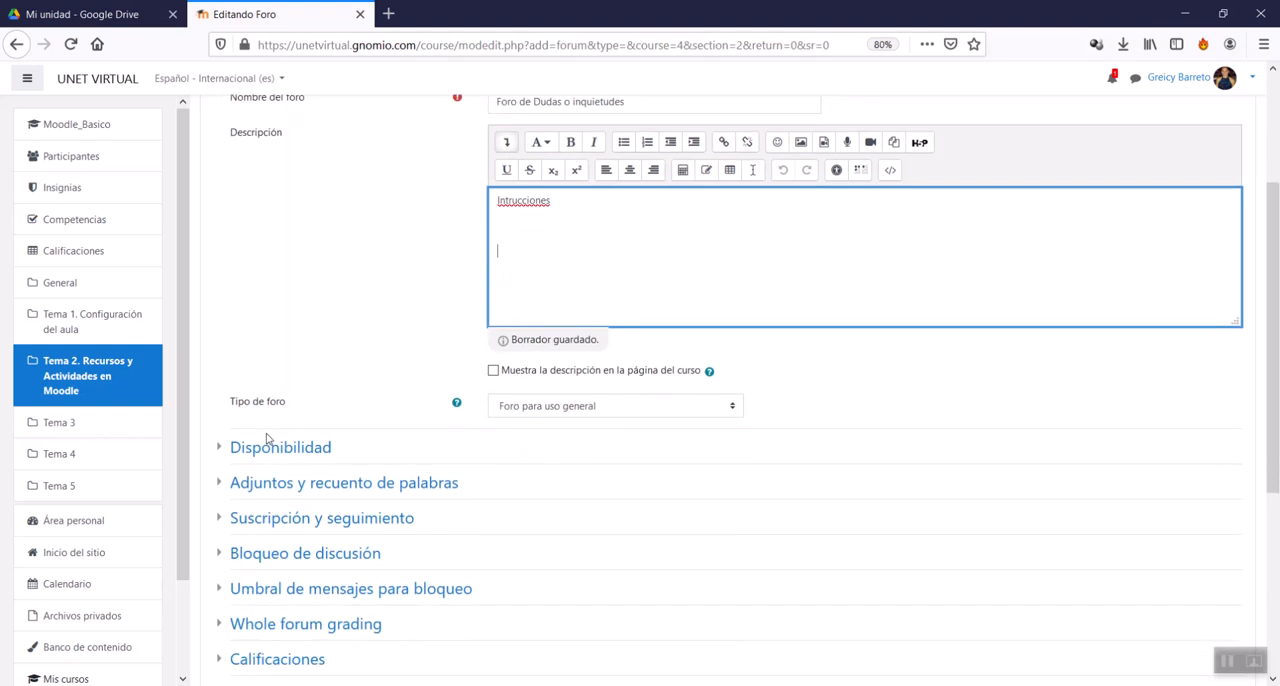
pyautogui.scroll(-2, 267, 437)
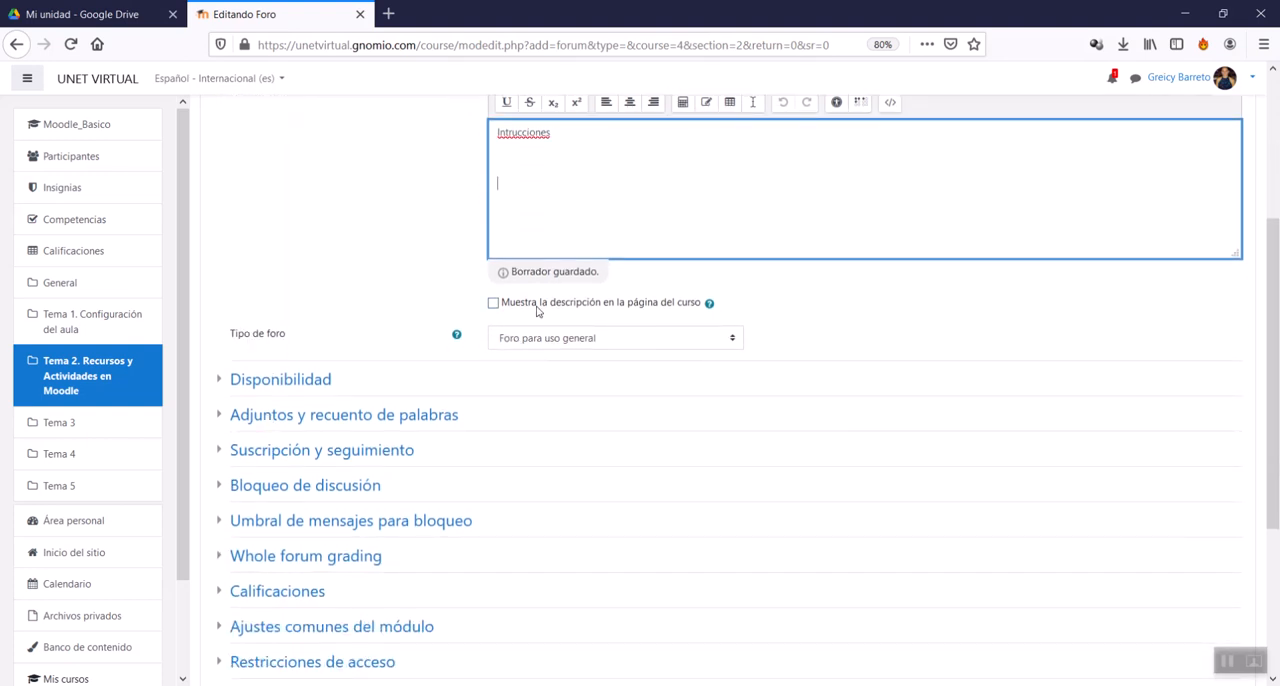
pyautogui.scroll(2, 551, 372)
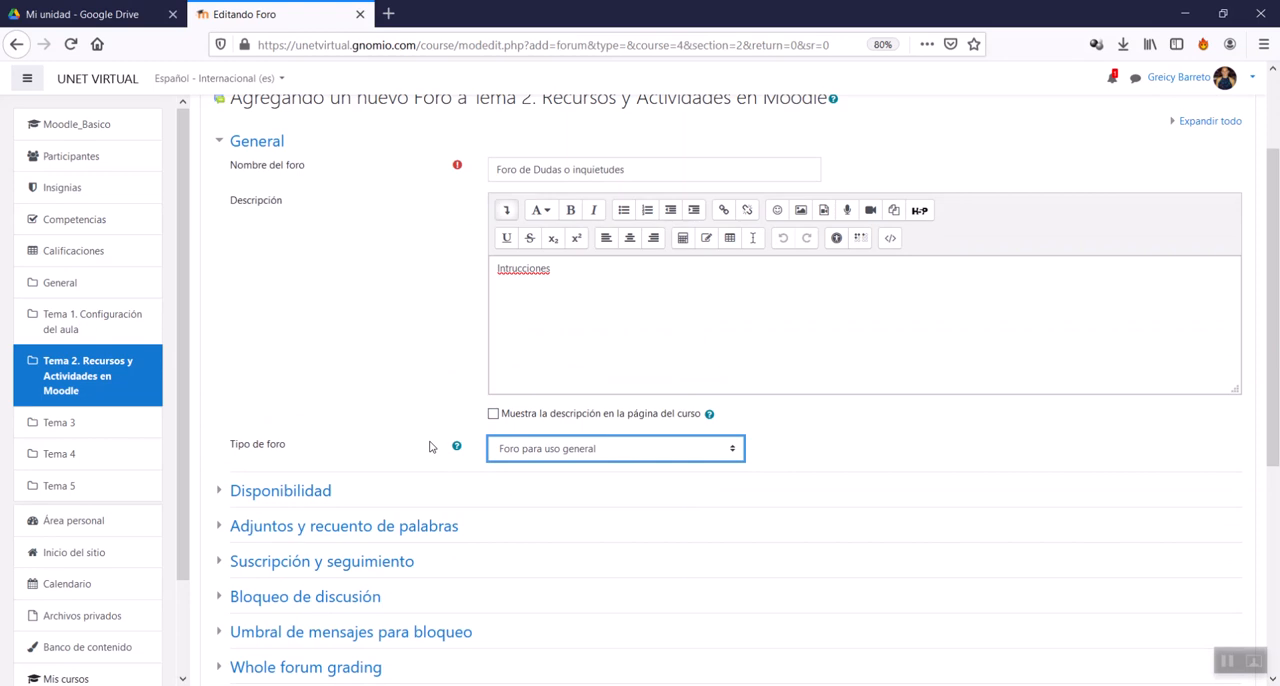
pyautogui.click(555, 452)
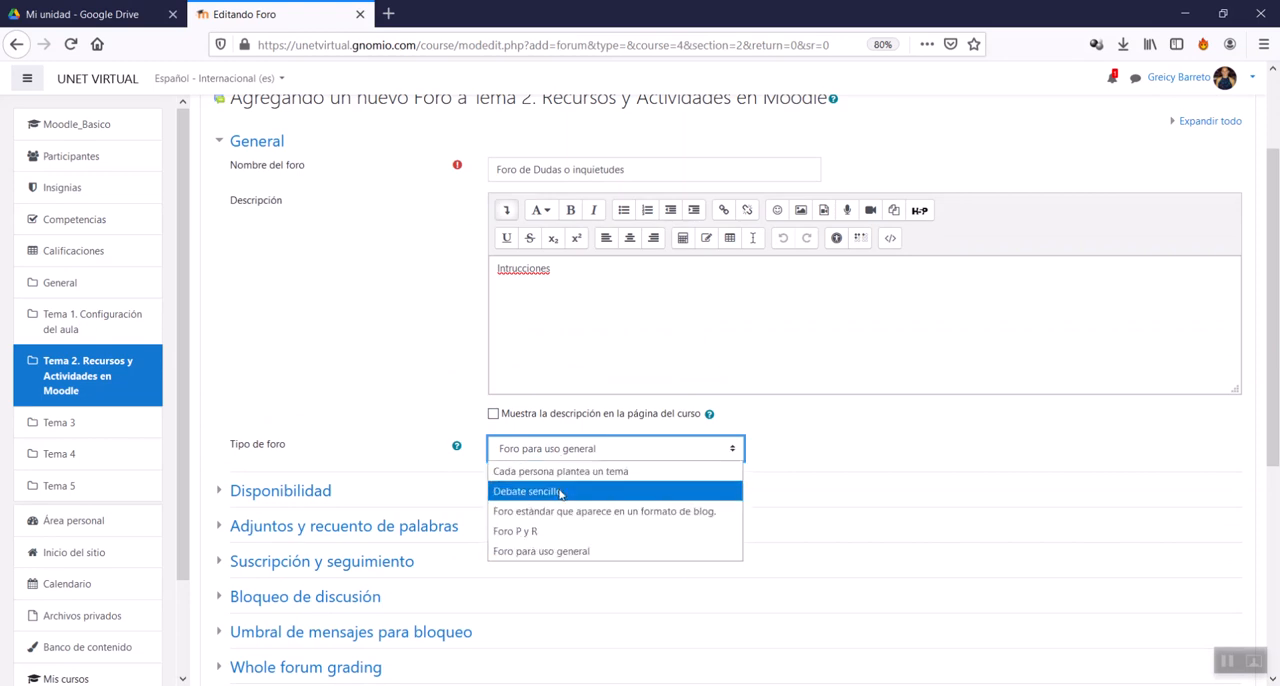
pyautogui.click(561, 492)
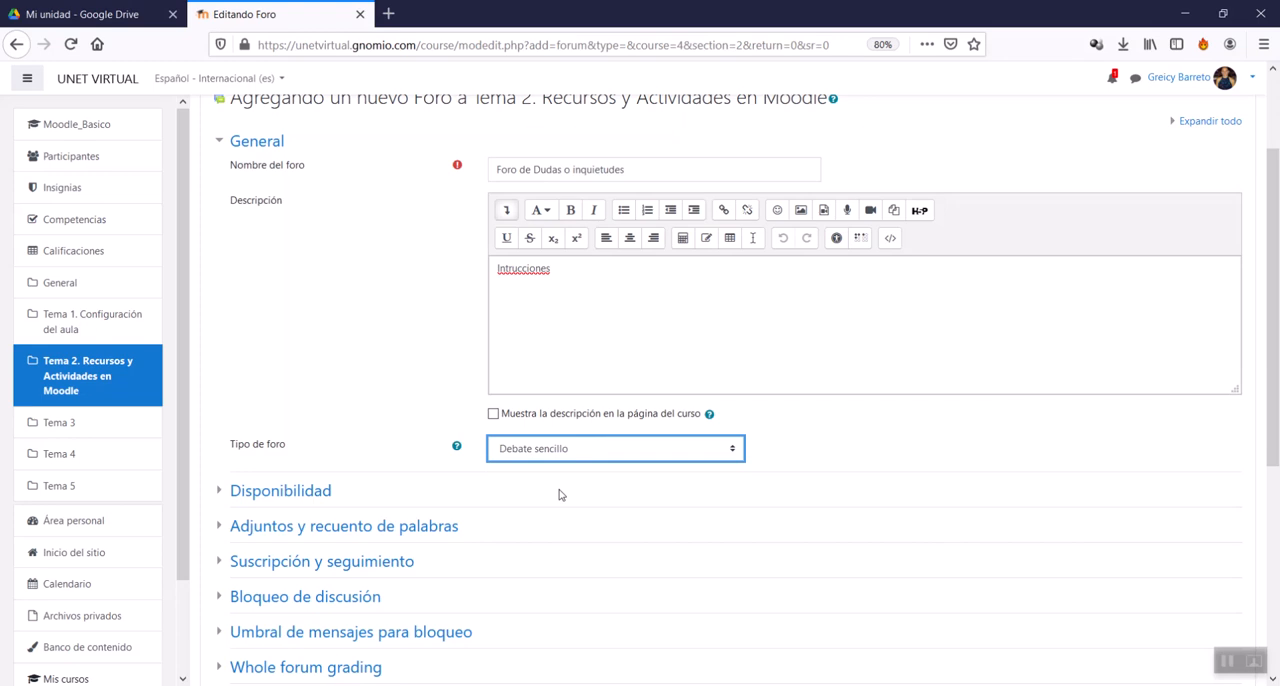
pyautogui.click(578, 456)
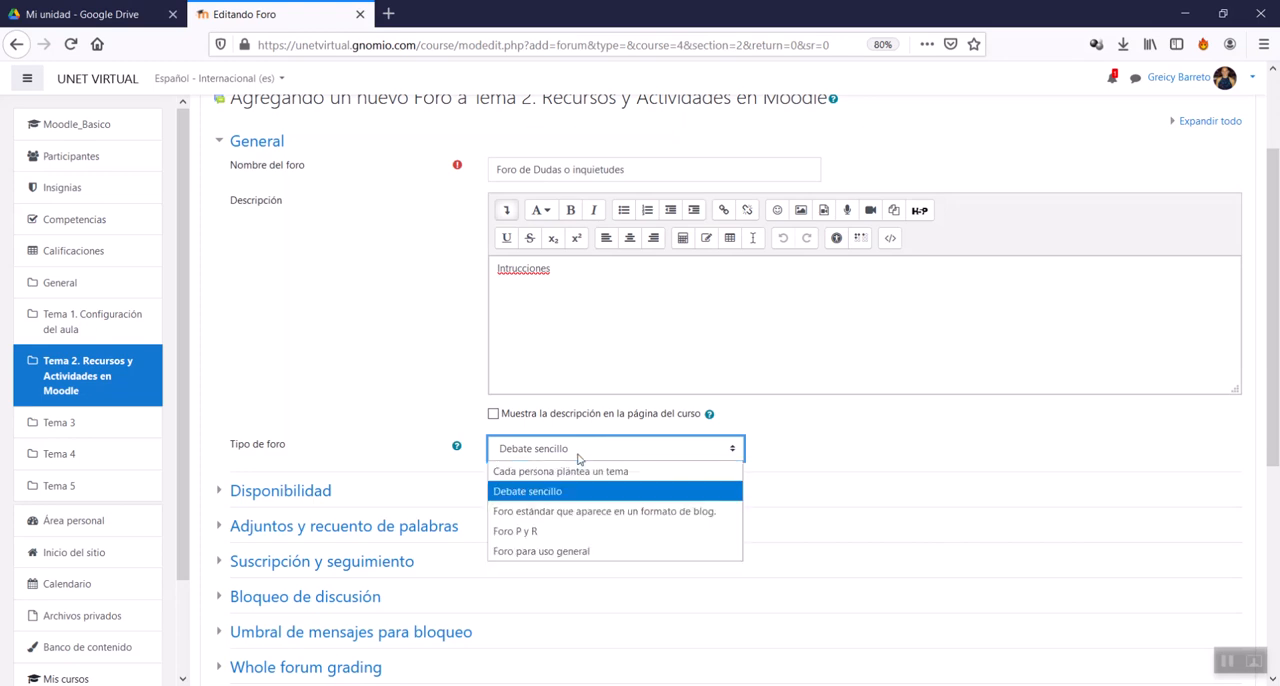
pyautogui.click(549, 532)
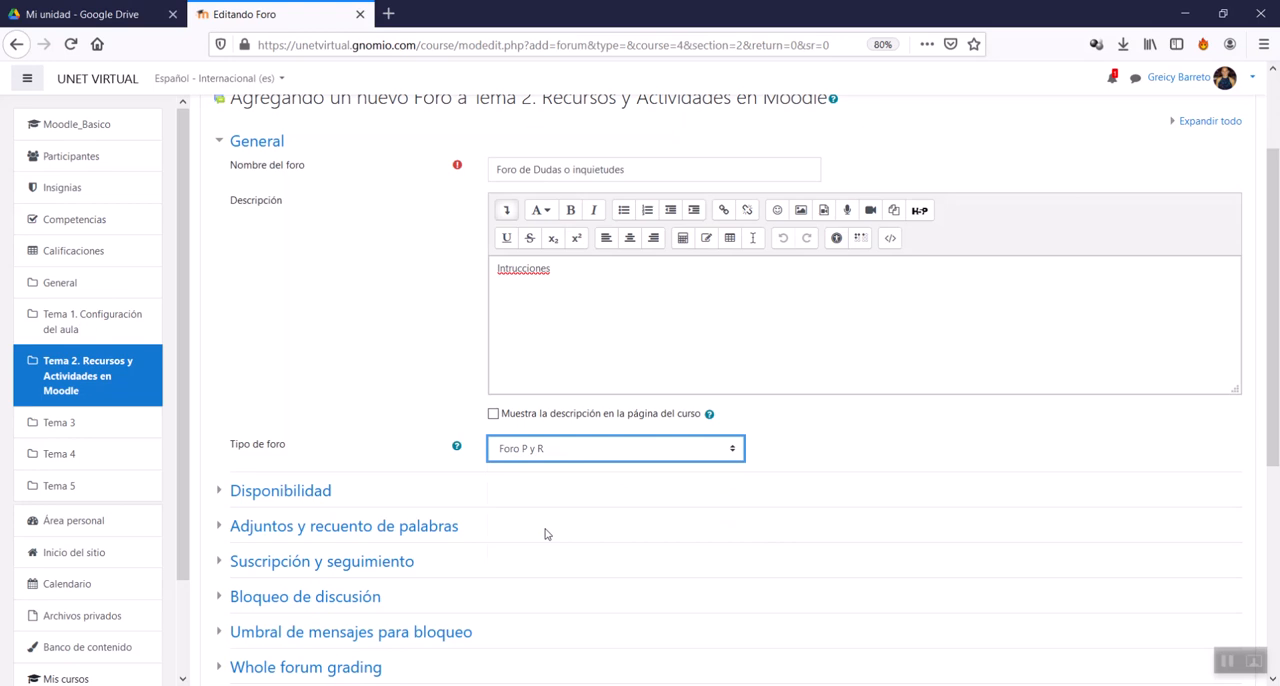
pyautogui.click(573, 450)
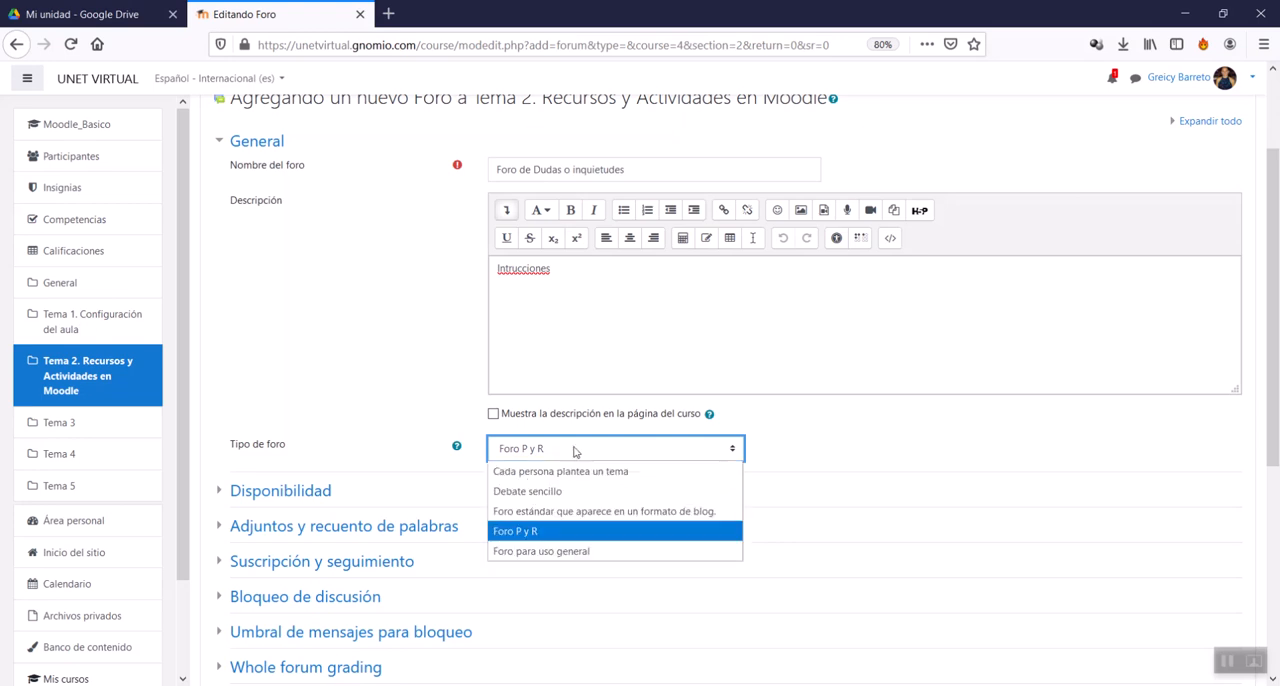
pyautogui.click(601, 513)
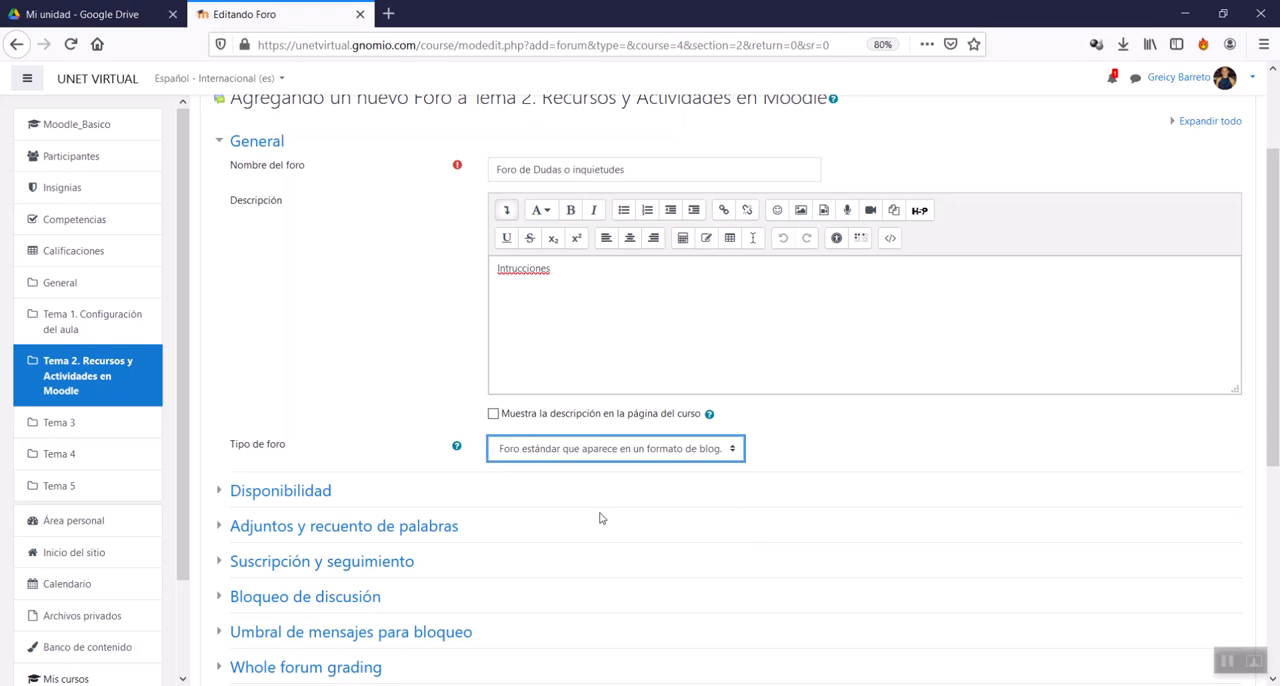
# Step: Set the forum type to Cada persona plantea un tema
pyautogui.click(619, 459)
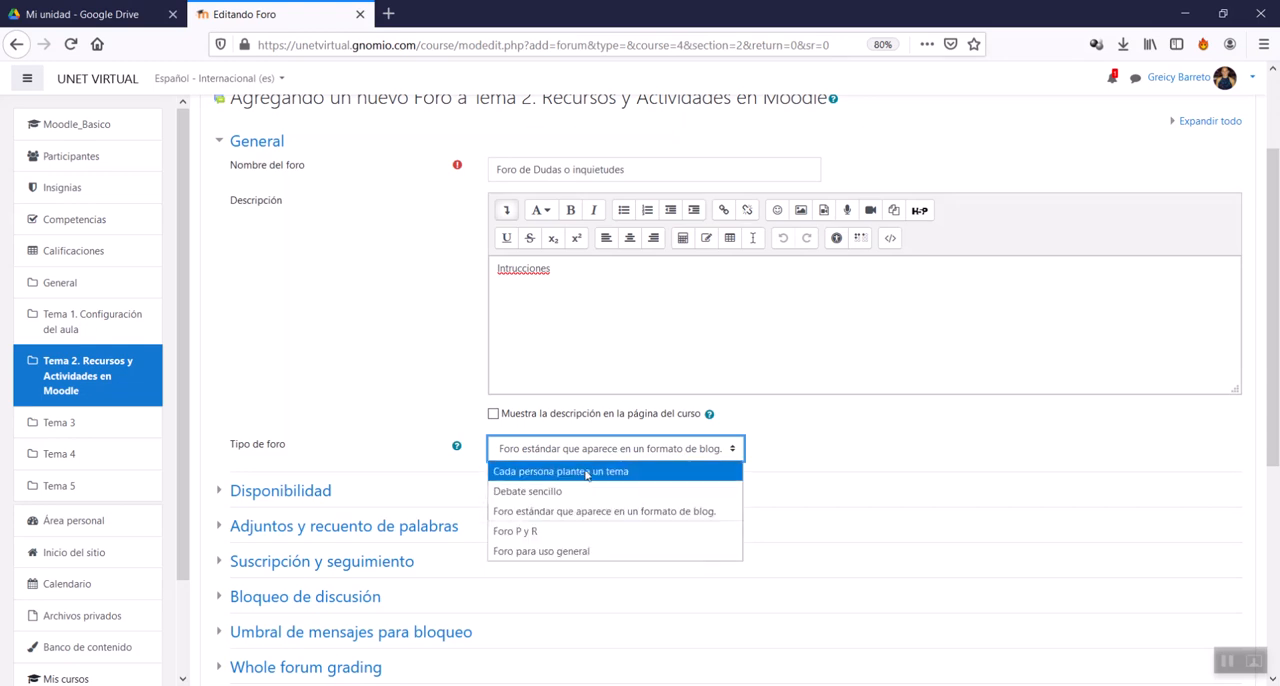
pyautogui.click(587, 472)
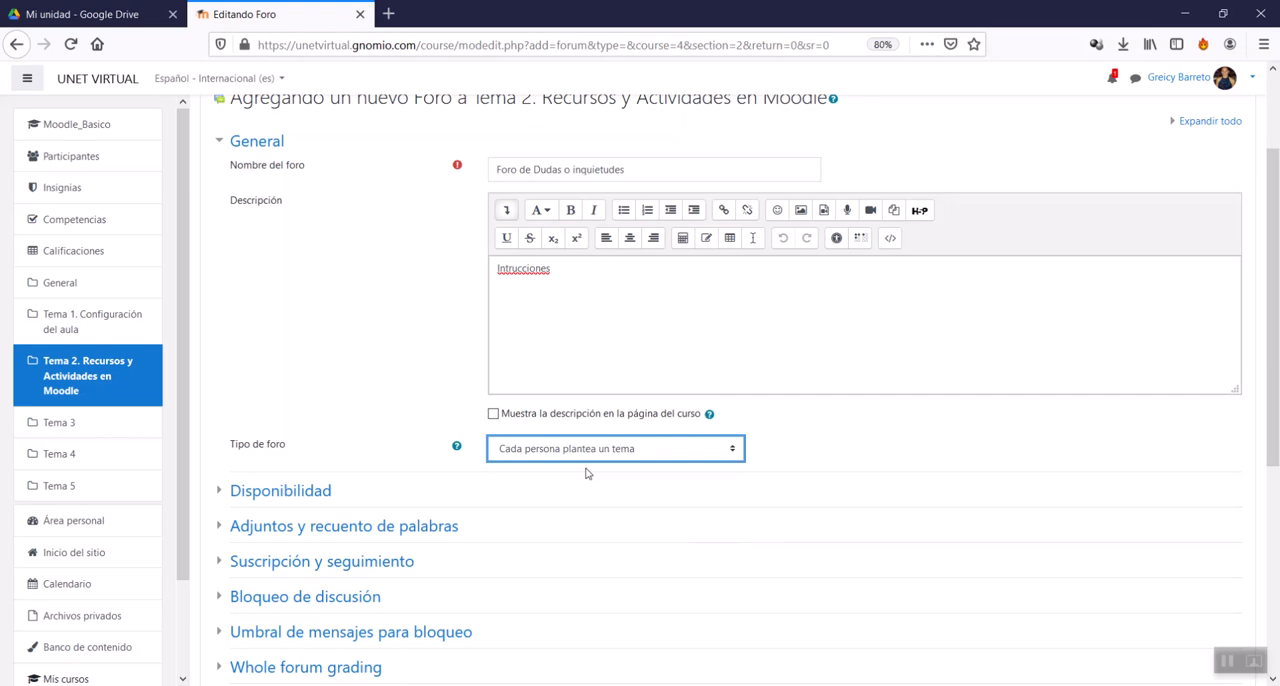
# Step: Enable the forum's Fecha de entrega and Fecha límite, and set the Fecha de entrega to 17 noviembre 2020, 07:00
pyautogui.scroll(-3, 220, 278)
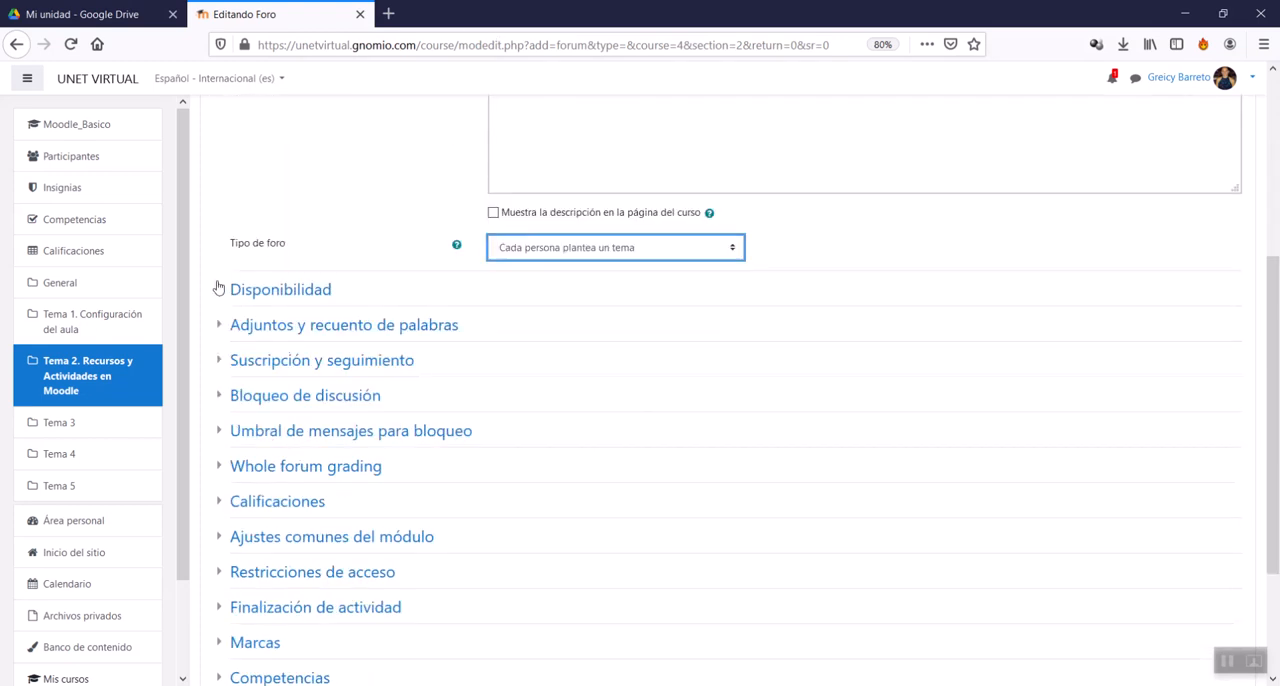
pyautogui.click(262, 290)
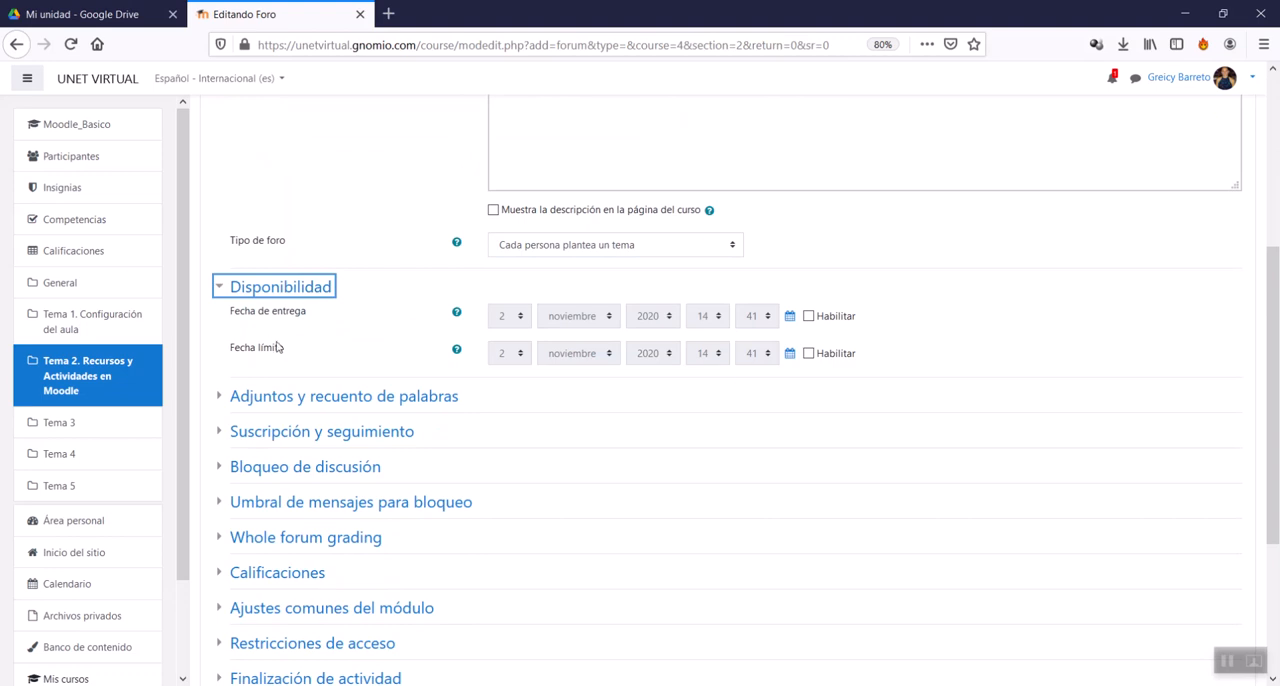
pyautogui.click(809, 316)
pyautogui.click(809, 353)
pyautogui.click(789, 316)
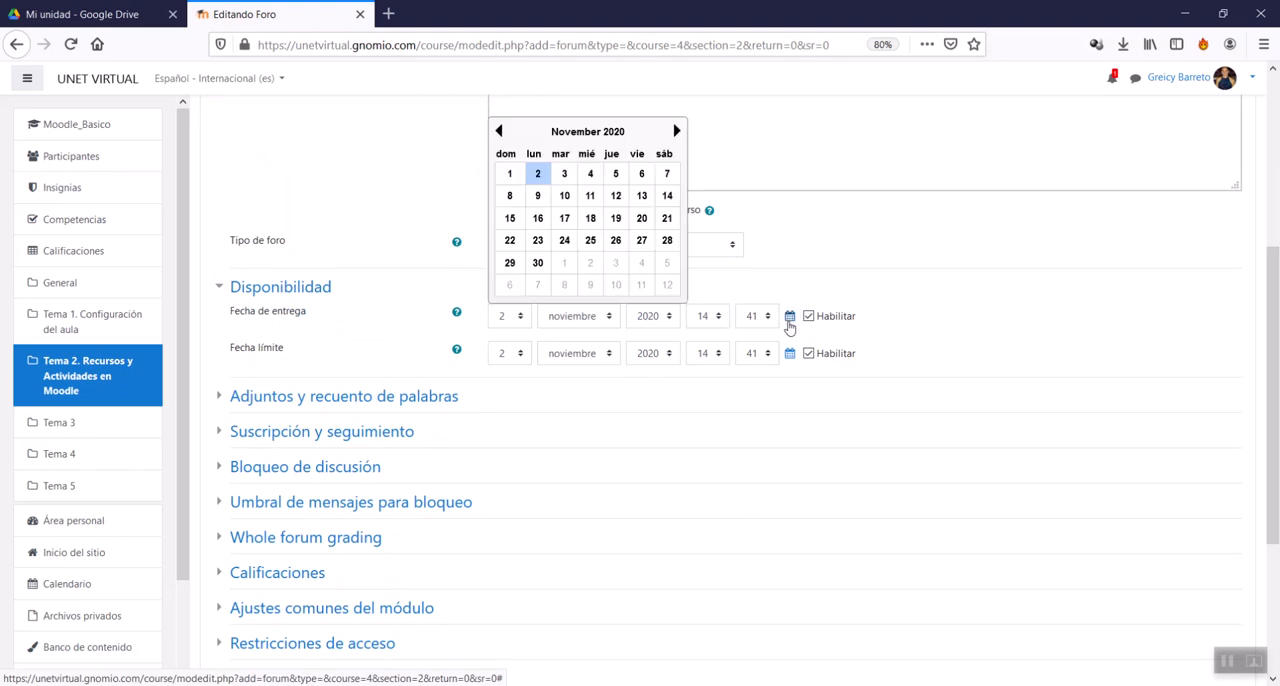
pyautogui.click(564, 214)
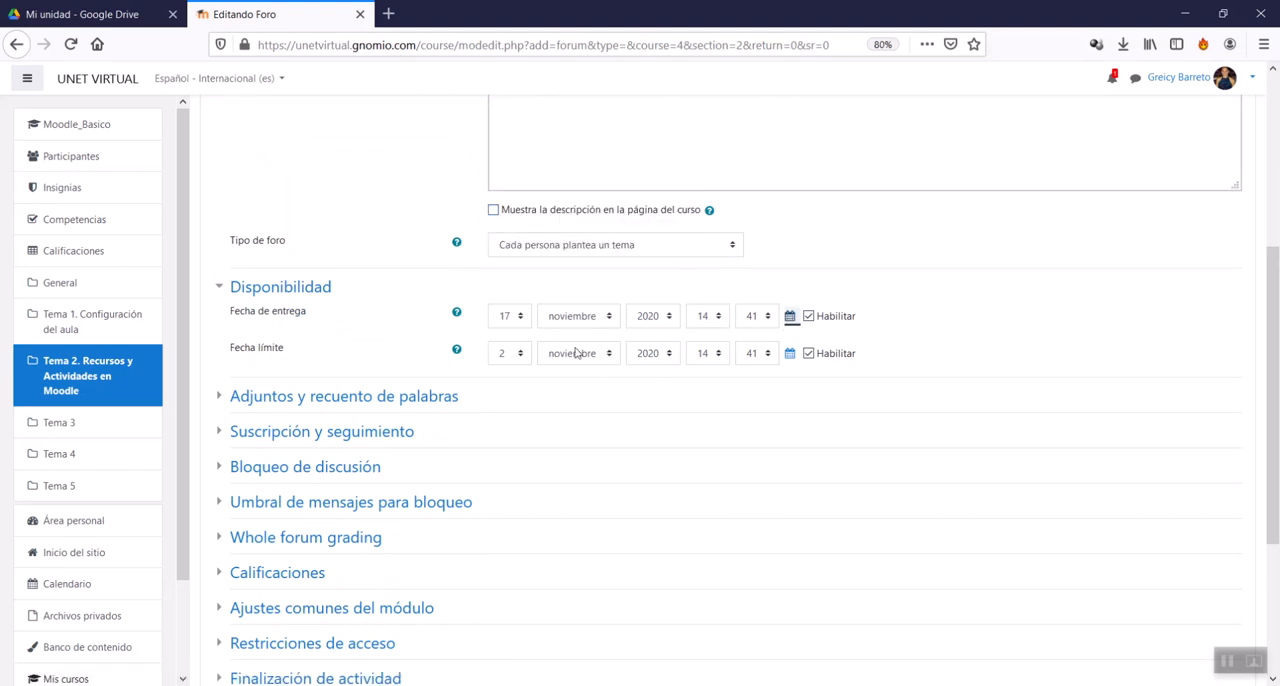
pyautogui.click(722, 318)
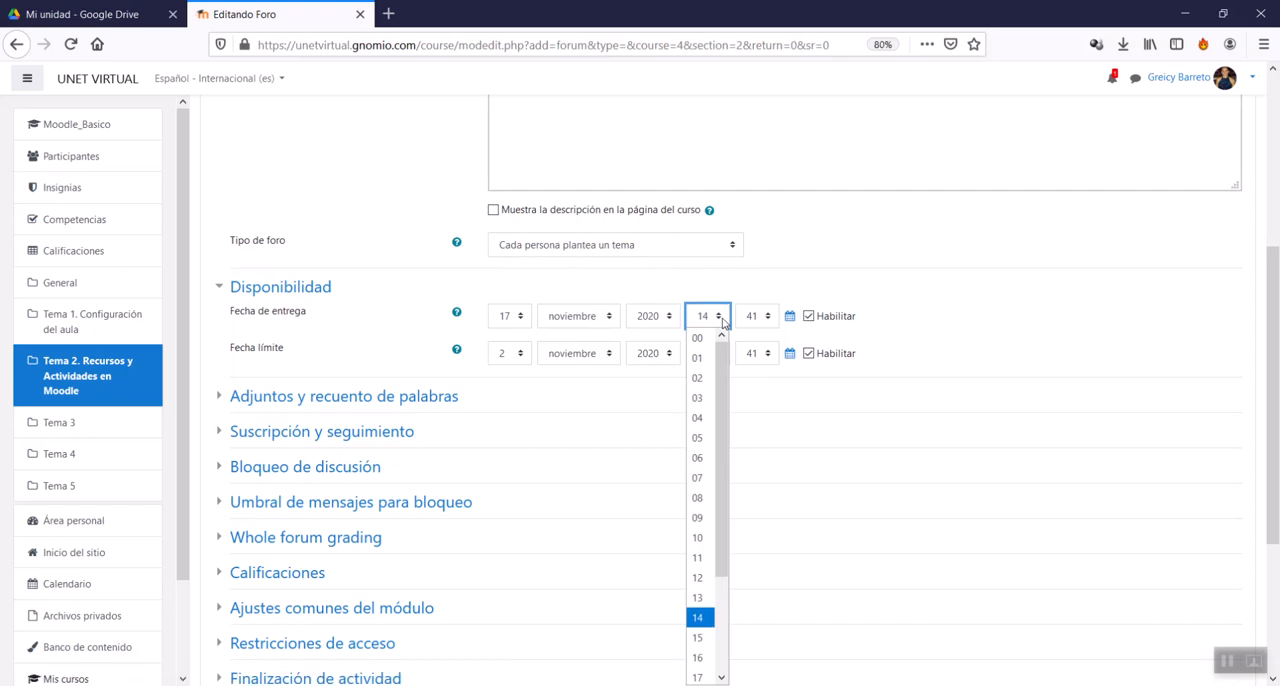
pyautogui.click(706, 480)
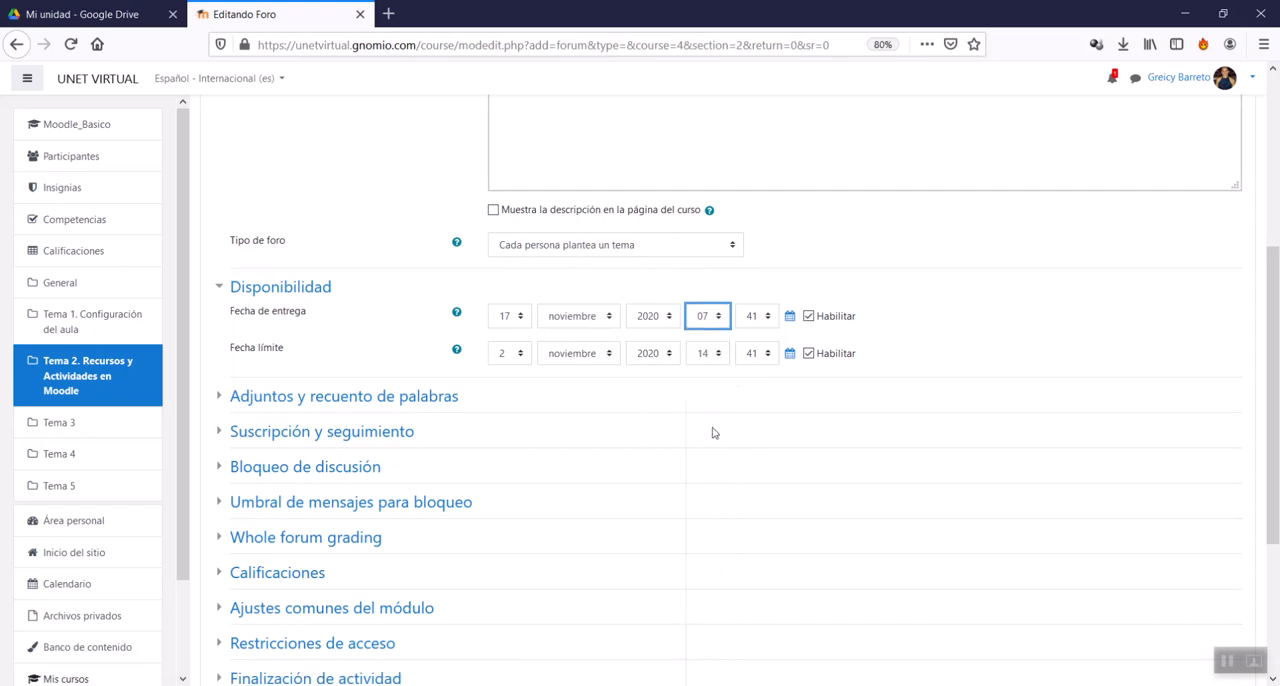
pyautogui.click(762, 318)
pyautogui.scroll(8, 752, 500)
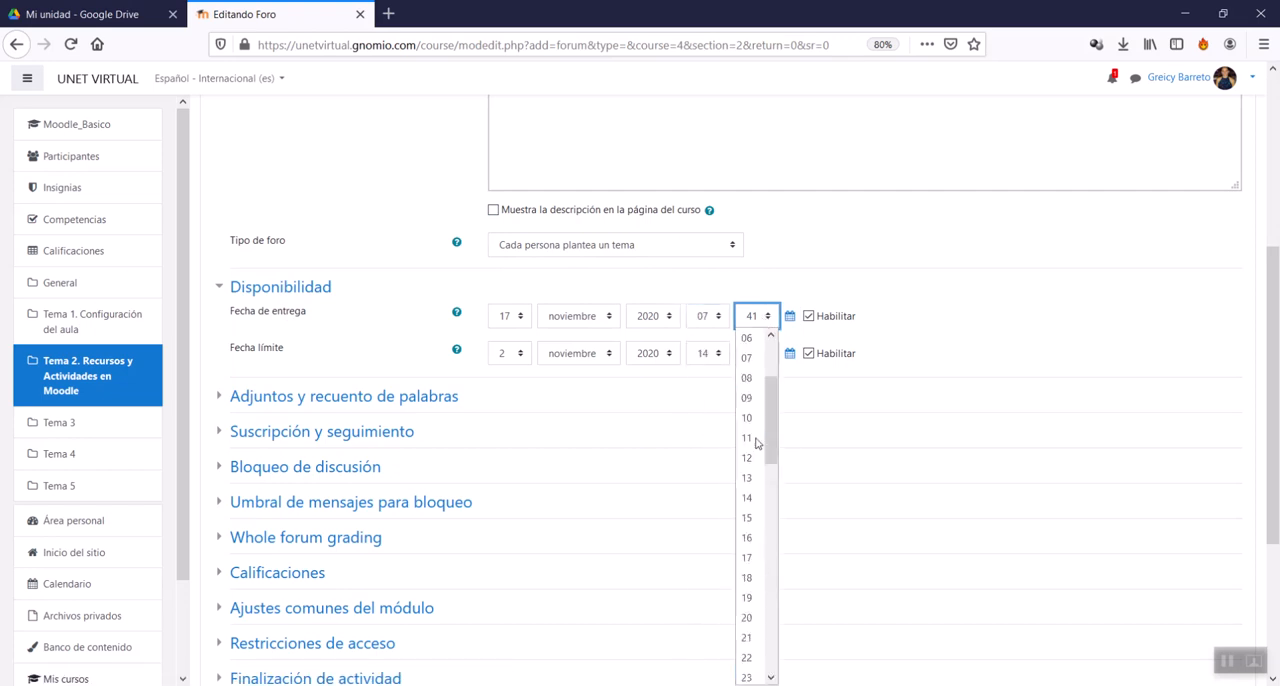
pyautogui.click(748, 337)
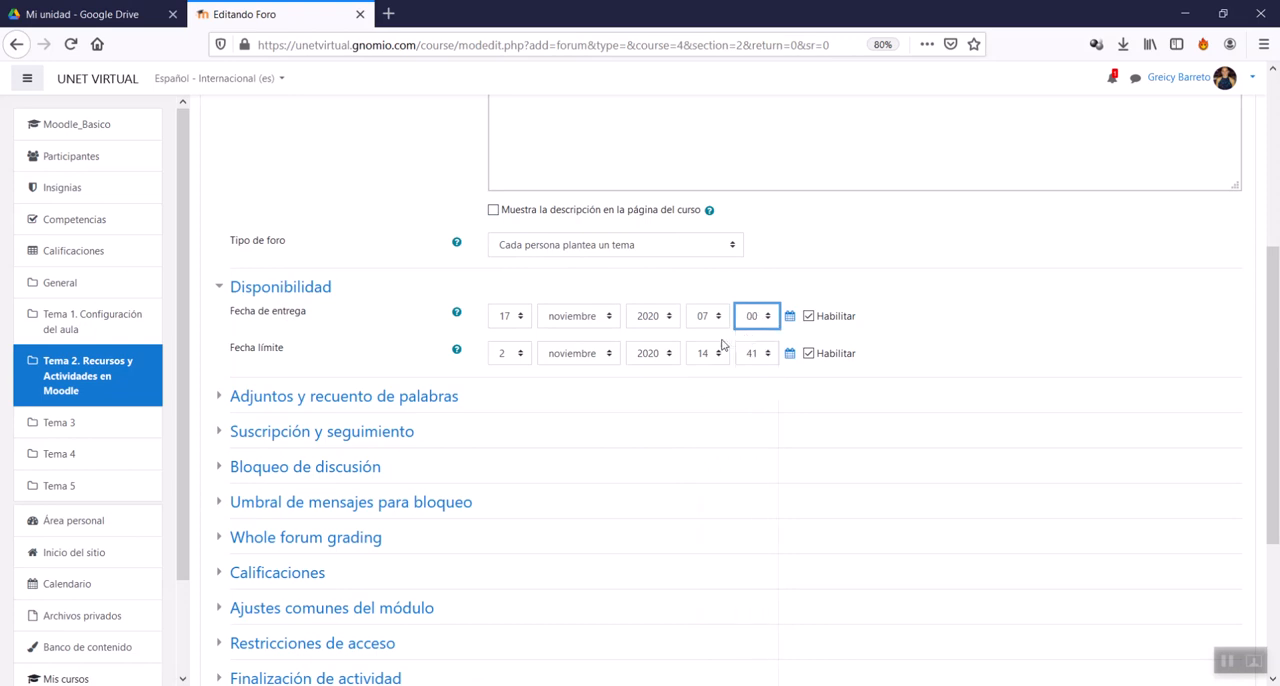
# Step: Set the day of the Fecha límite to 21 in the availability settings
pyautogui.click(507, 360)
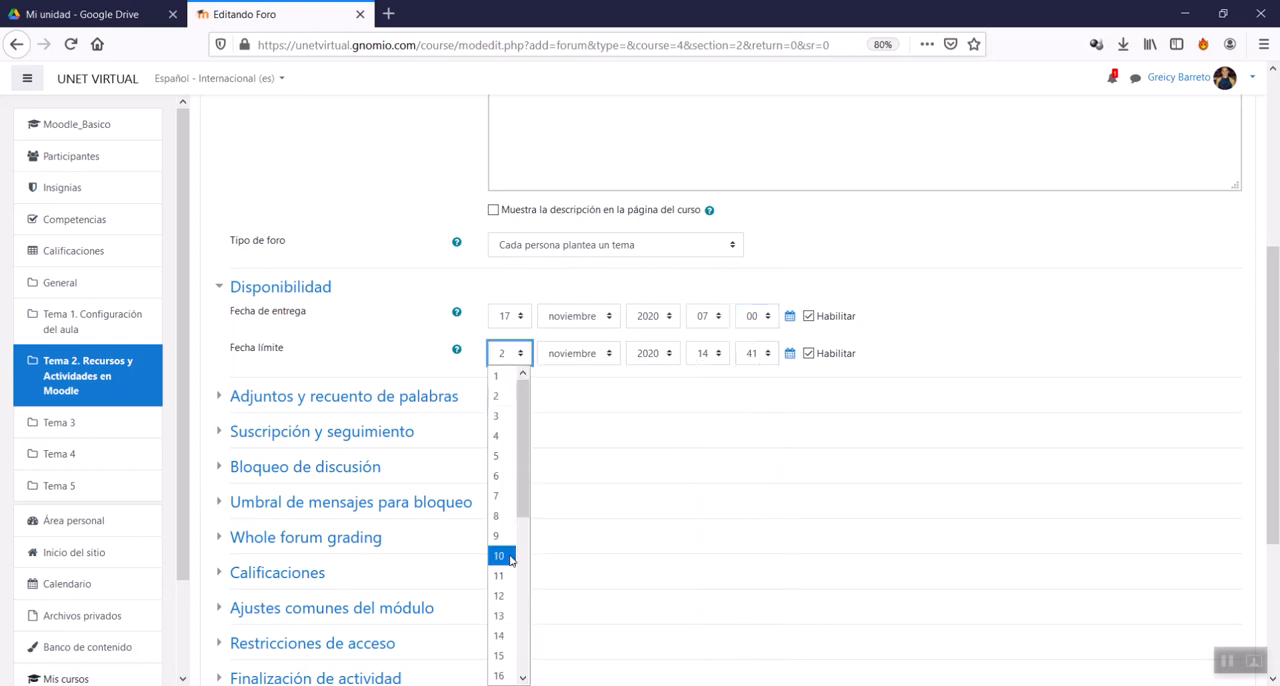
pyautogui.scroll(-2, 512, 661)
pyautogui.click(508, 662)
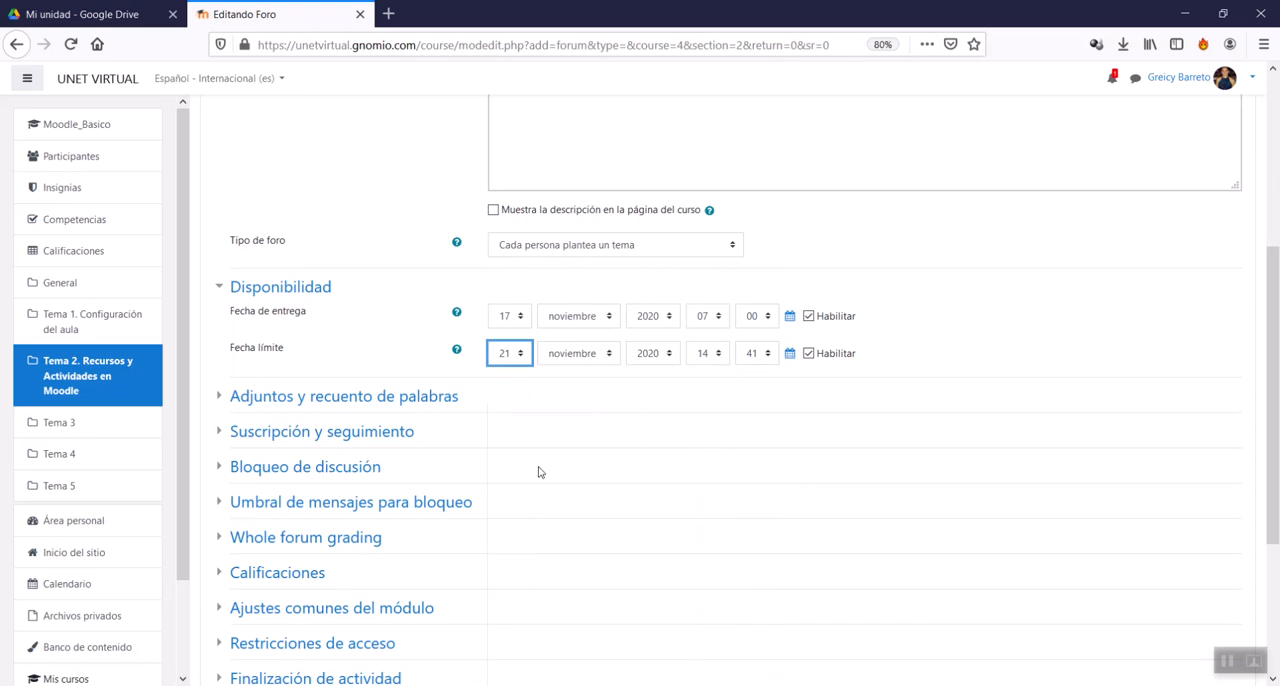
# Step: Expand the forum's Adjuntos y recuento de palabras settings
pyautogui.scroll(-1, 538, 471)
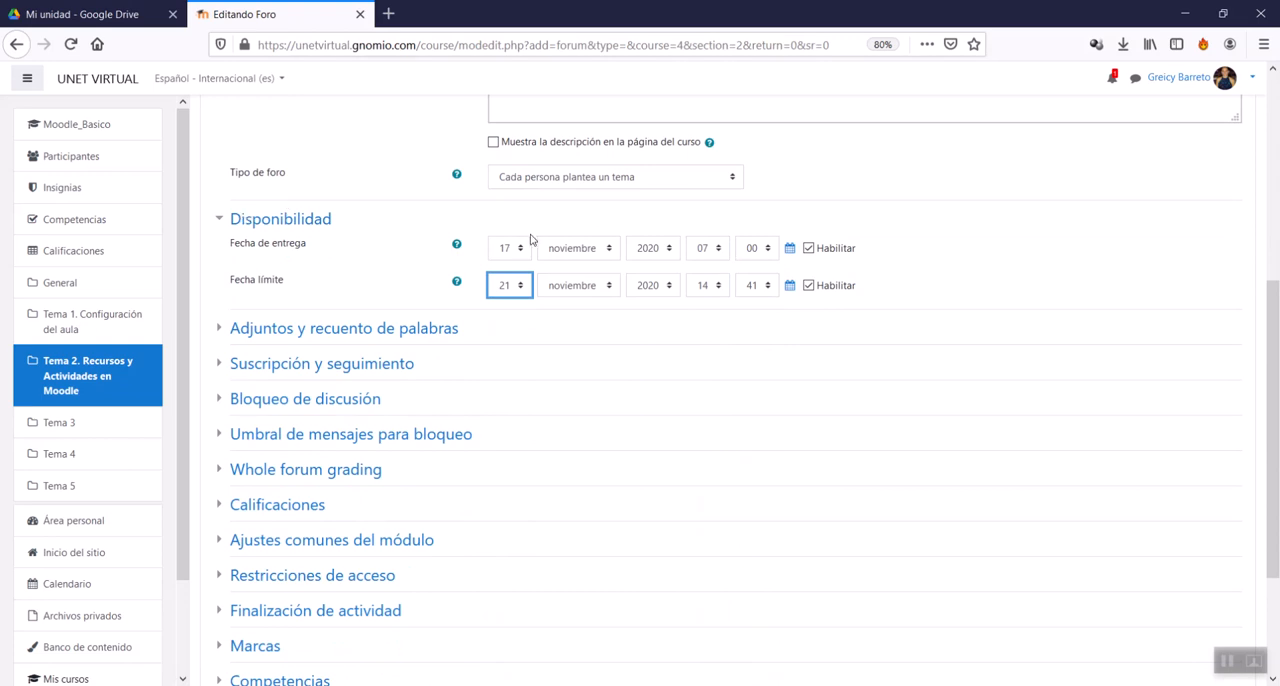
pyautogui.click(302, 334)
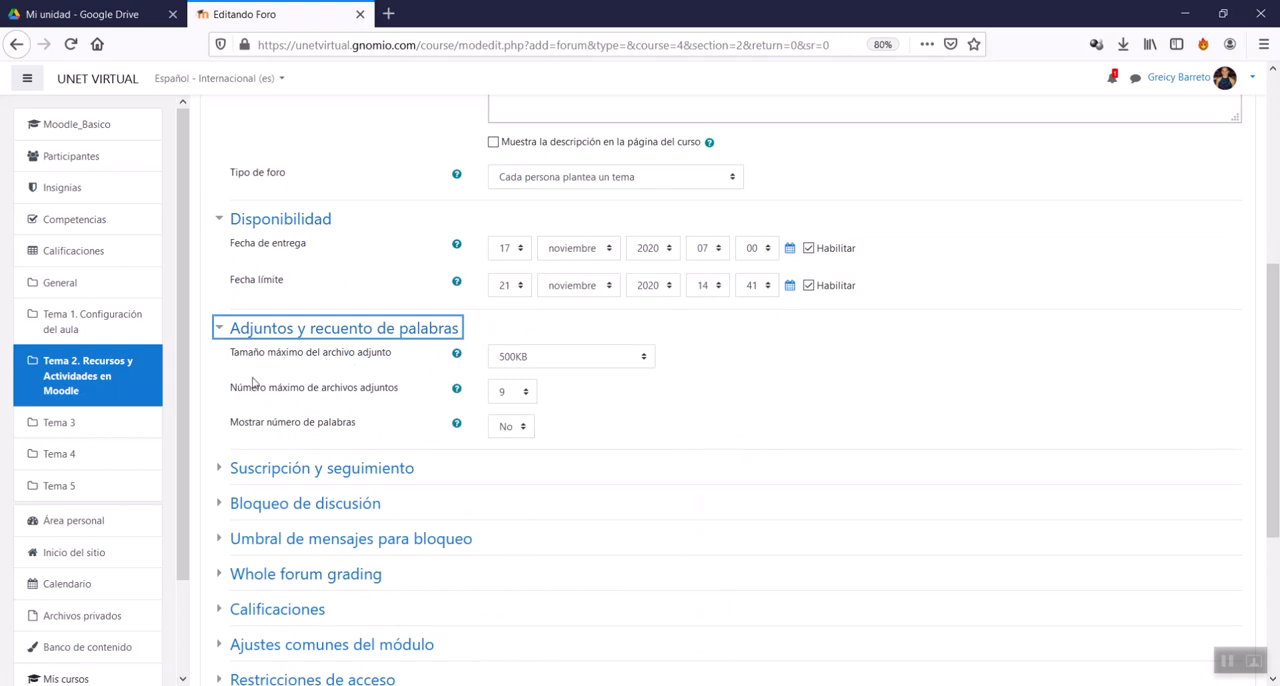
pyautogui.scroll(1, 323, 435)
pyautogui.scroll(3, 323, 435)
pyautogui.scroll(-4, 323, 435)
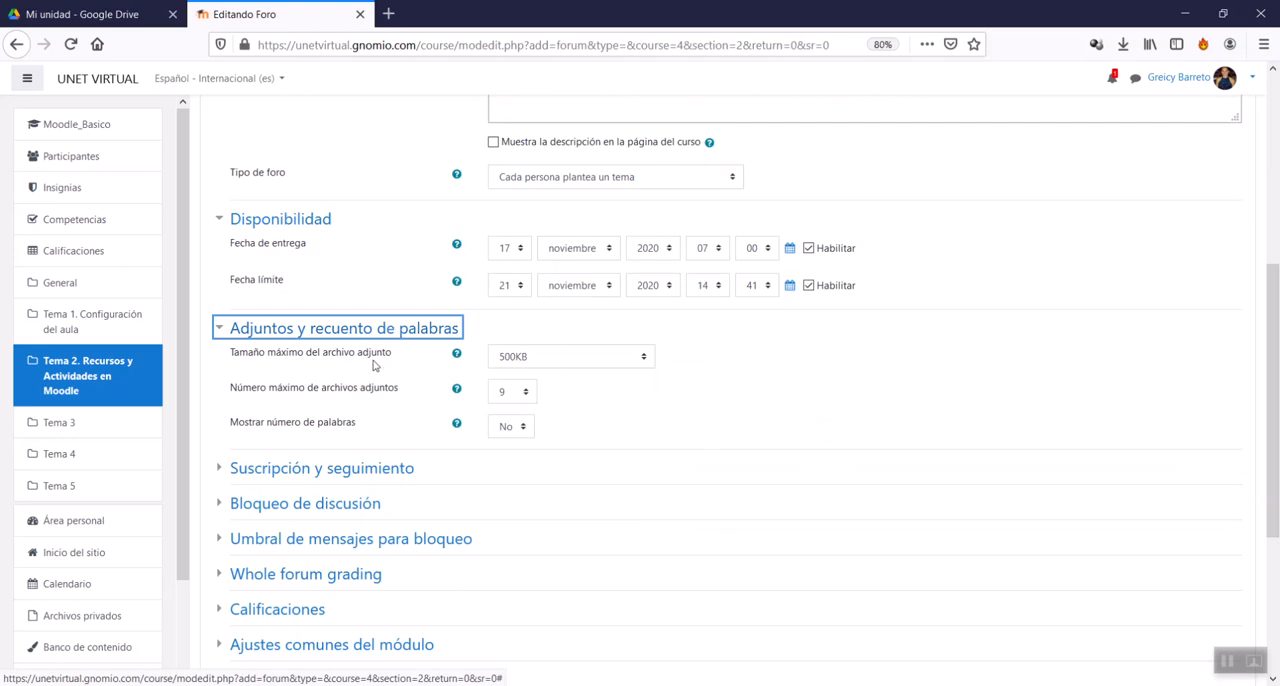
# Step: Try Sitio límite de subida (100MB) as the forum's Tamaño máximo del archivo adjunto
pyautogui.click(547, 357)
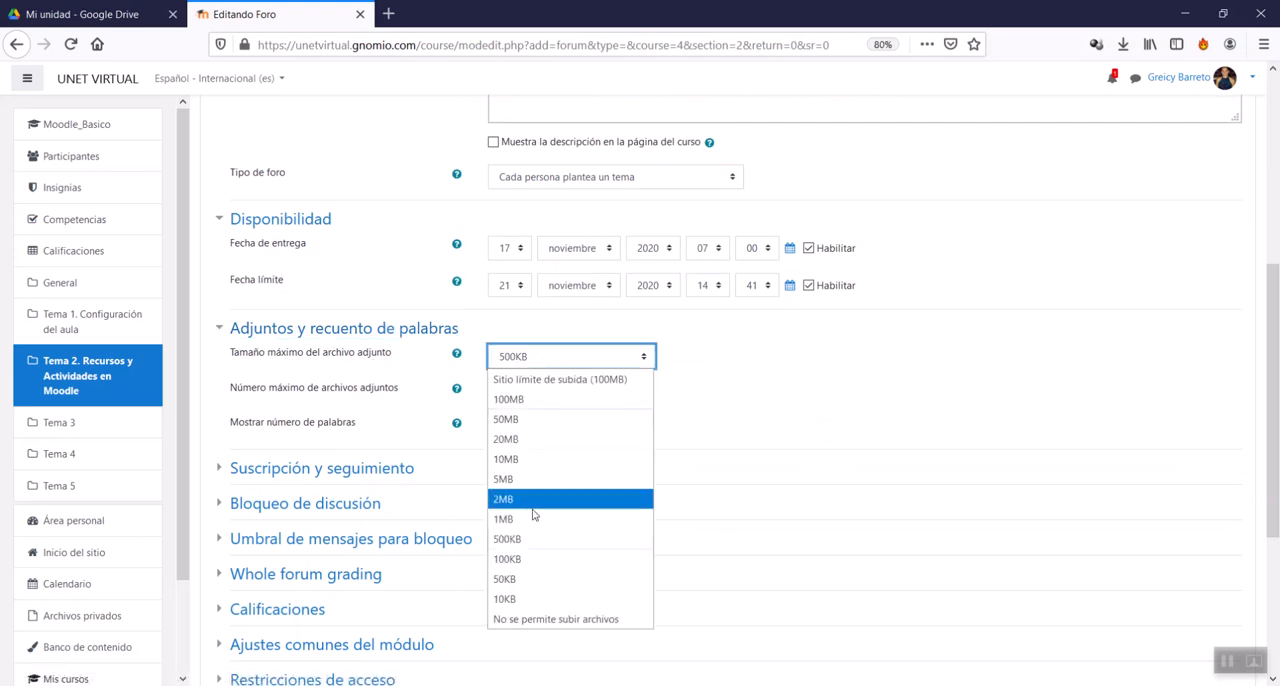
pyautogui.click(585, 380)
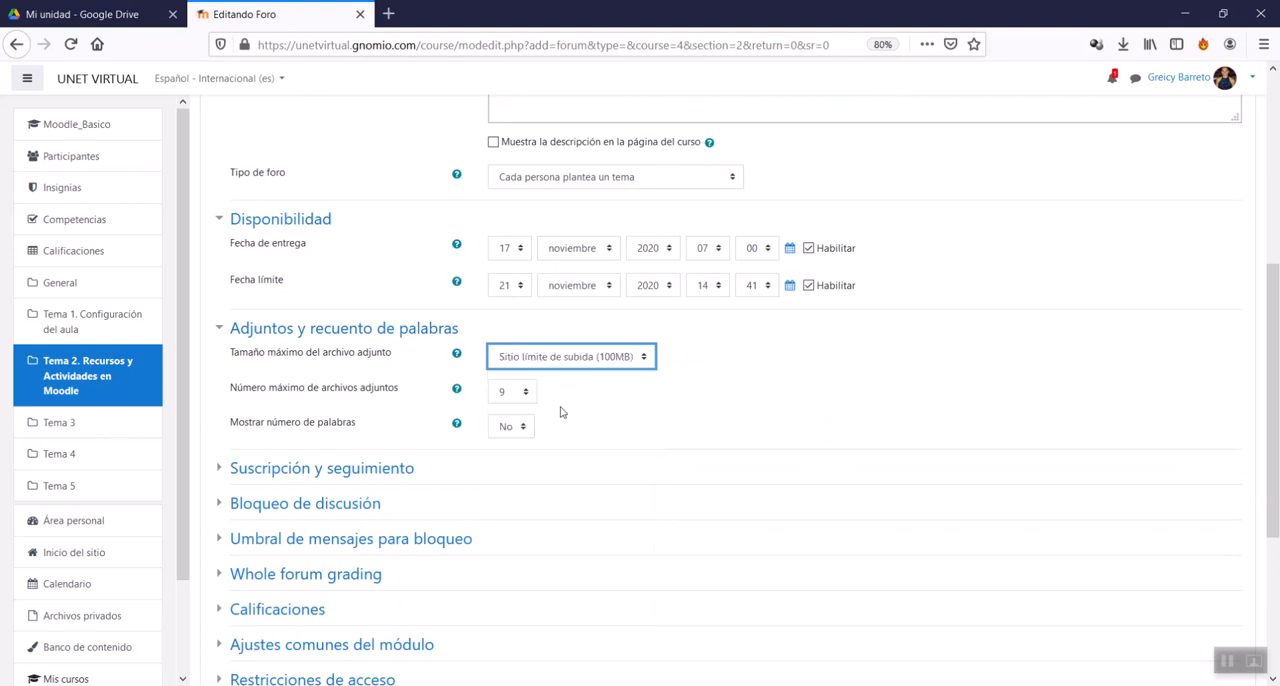
pyautogui.click(633, 362)
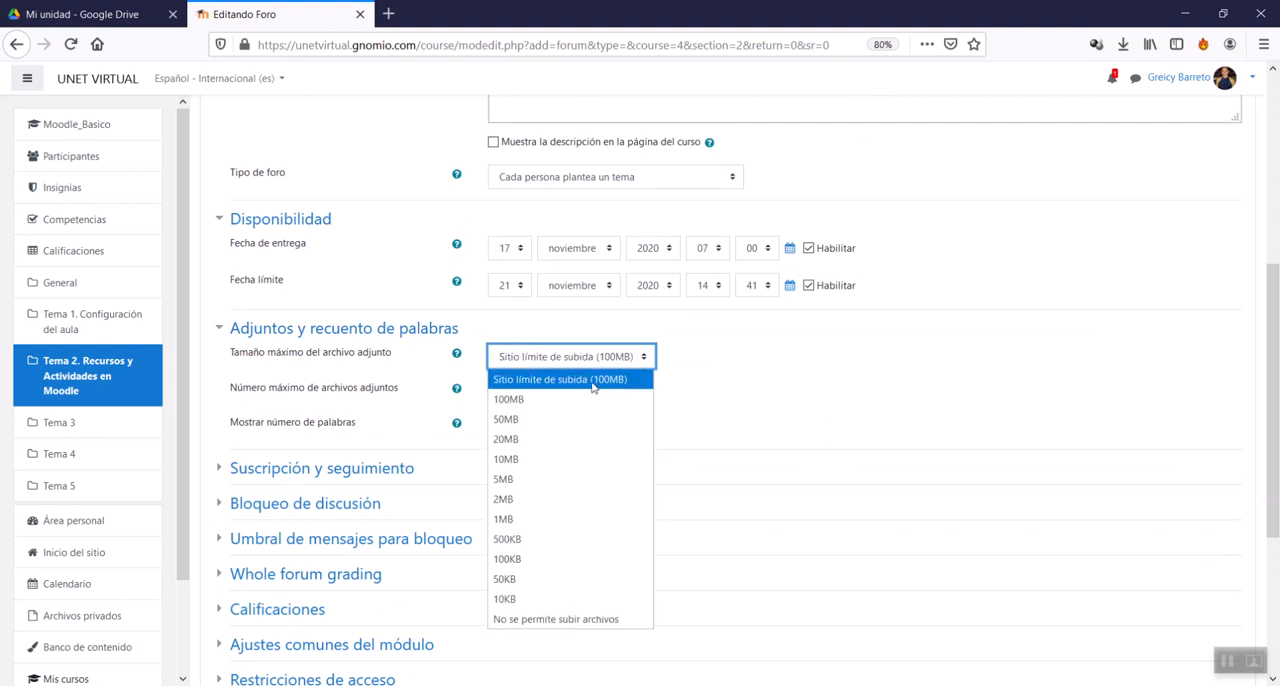
pyautogui.click(592, 386)
pyautogui.click(595, 362)
pyautogui.click(581, 388)
pyautogui.click(565, 360)
pyautogui.click(572, 388)
pyautogui.click(586, 361)
pyautogui.click(583, 386)
# Step: Set the forum's Tamaño máximo del archivo adjunto to 5MB
pyautogui.click(588, 366)
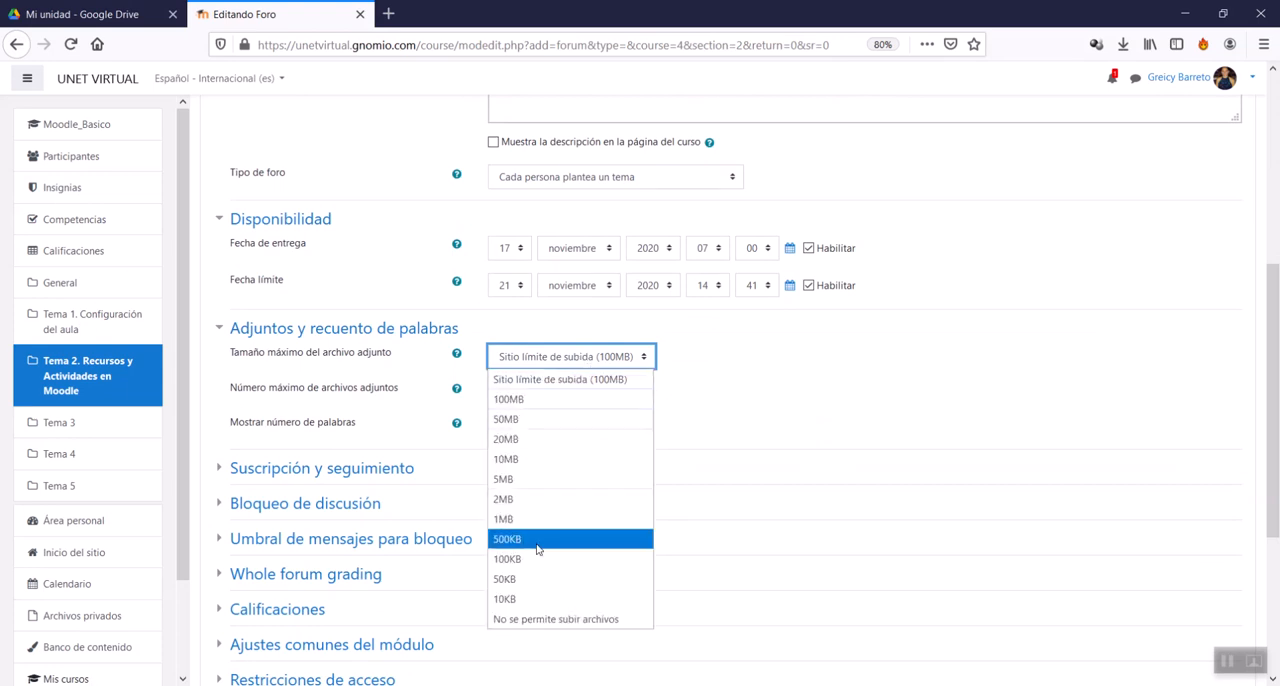
pyautogui.click(547, 486)
pyautogui.click(637, 358)
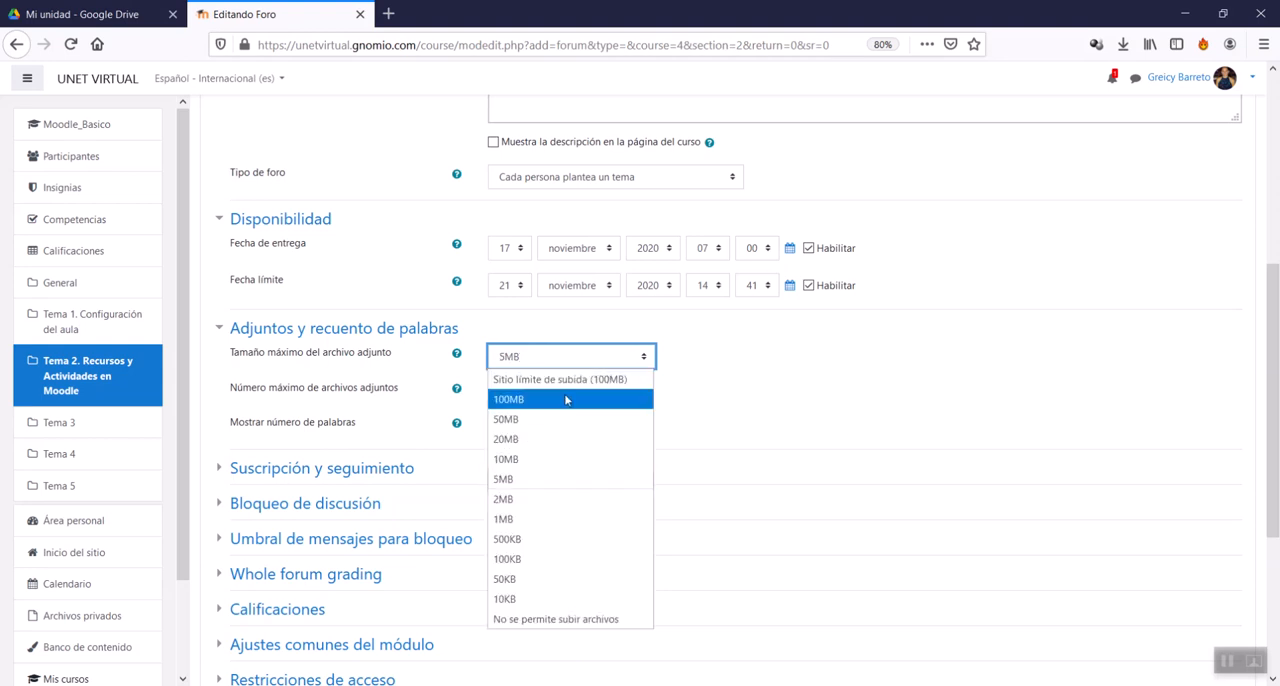
pyautogui.click(545, 481)
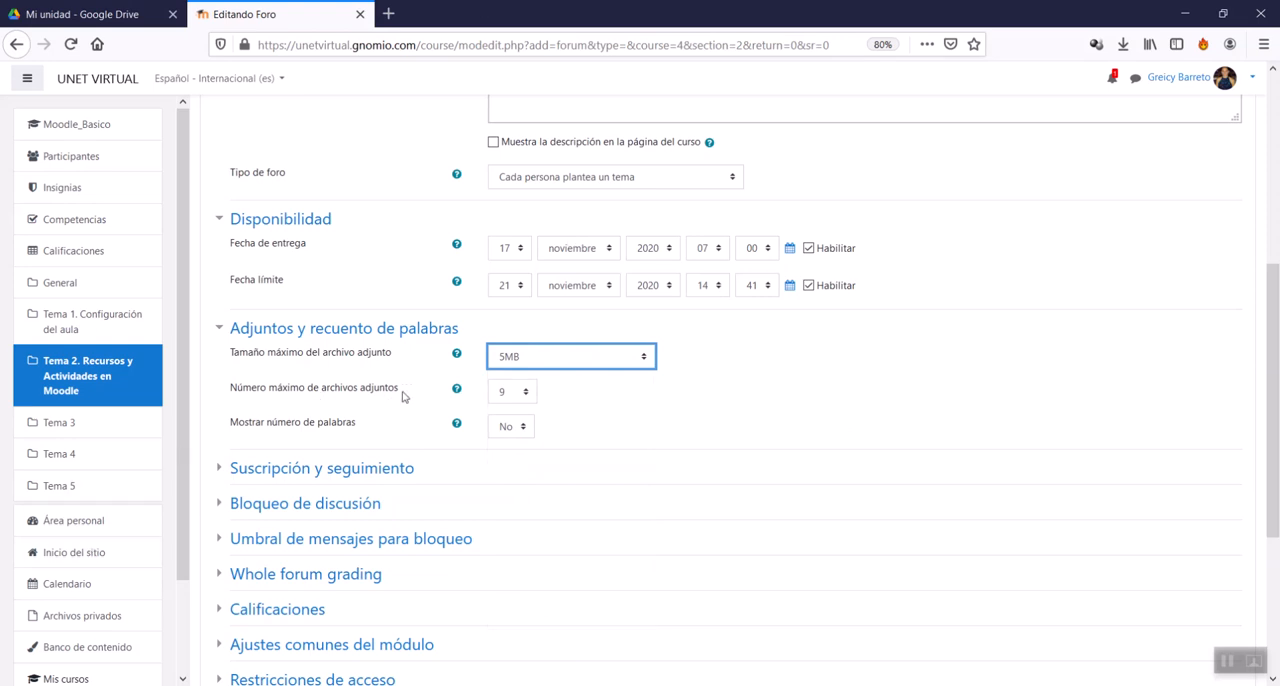
# Step: Set Número máximo de archivos adjuntos to 1 and keep Mostrar número de palabras at No
pyautogui.click(518, 396)
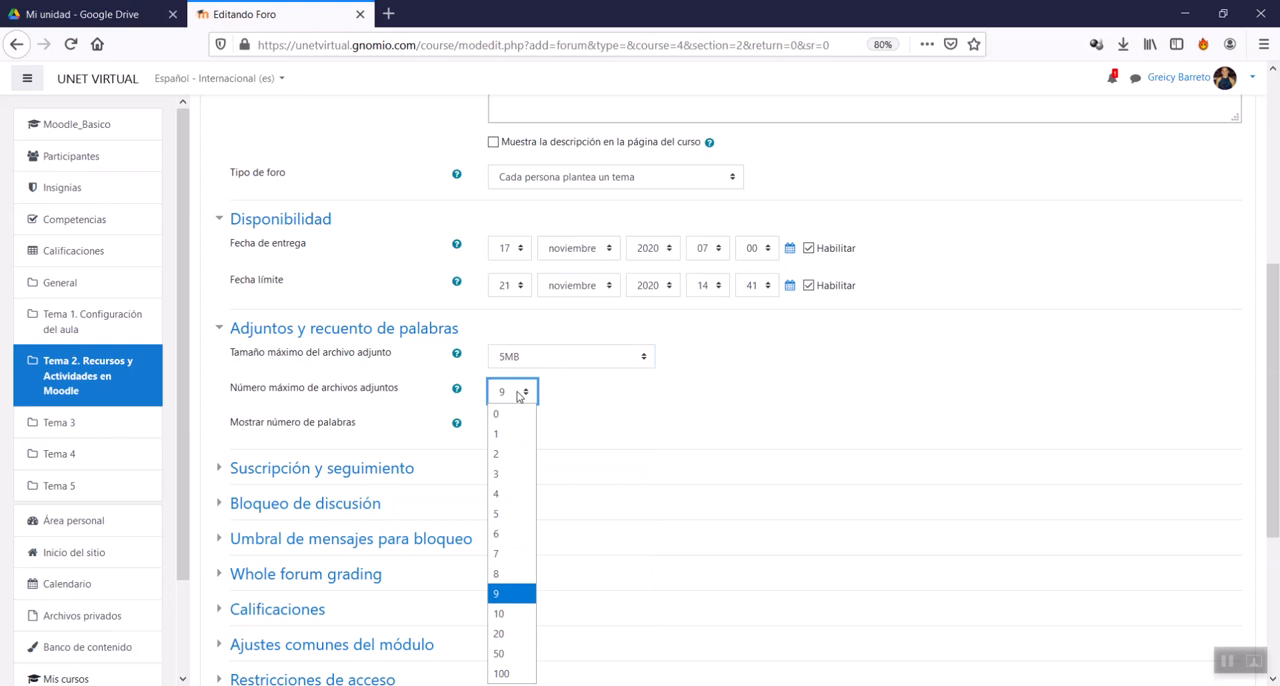
pyautogui.click(514, 436)
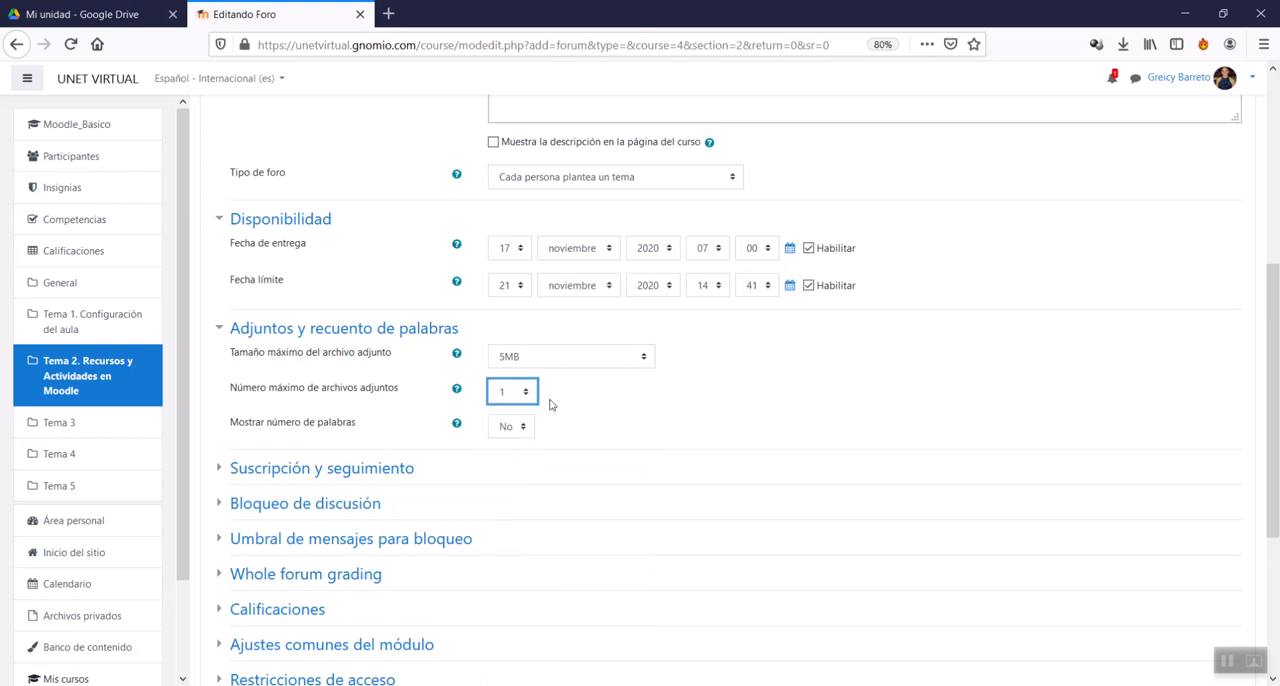
pyautogui.doubleClick(260, 428)
pyautogui.moveTo(292, 430); pyautogui.dragTo(526, 426)
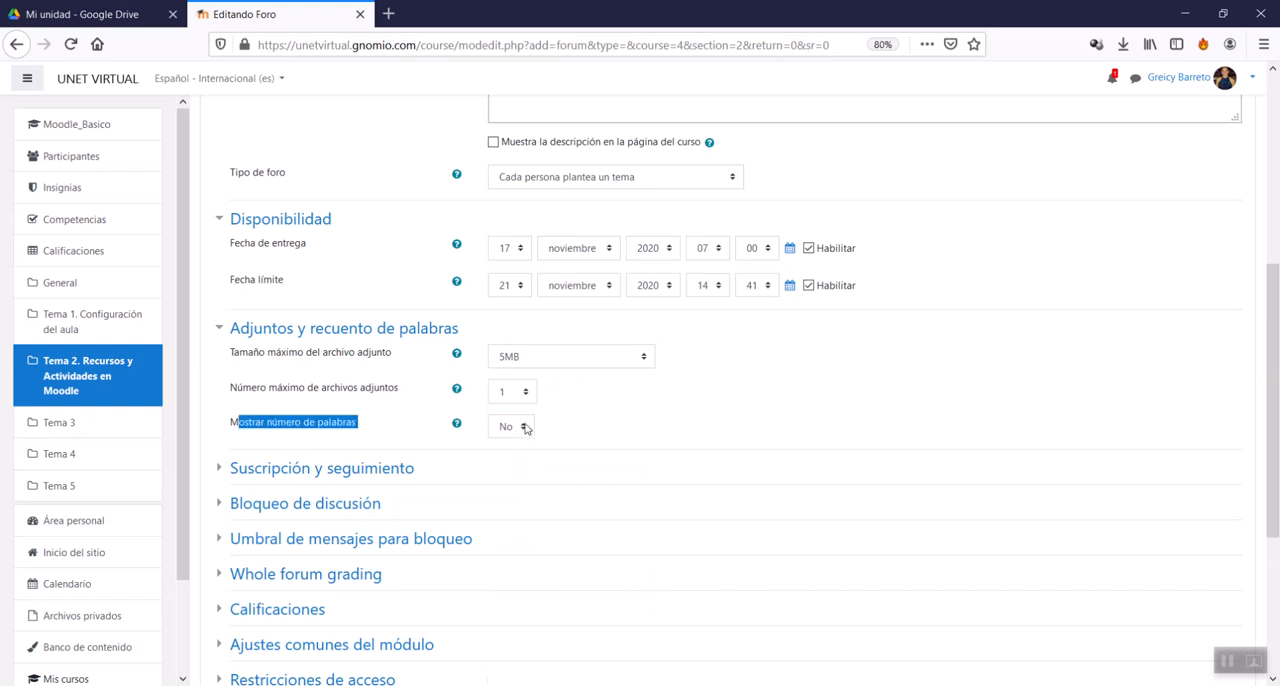
pyautogui.click(521, 428)
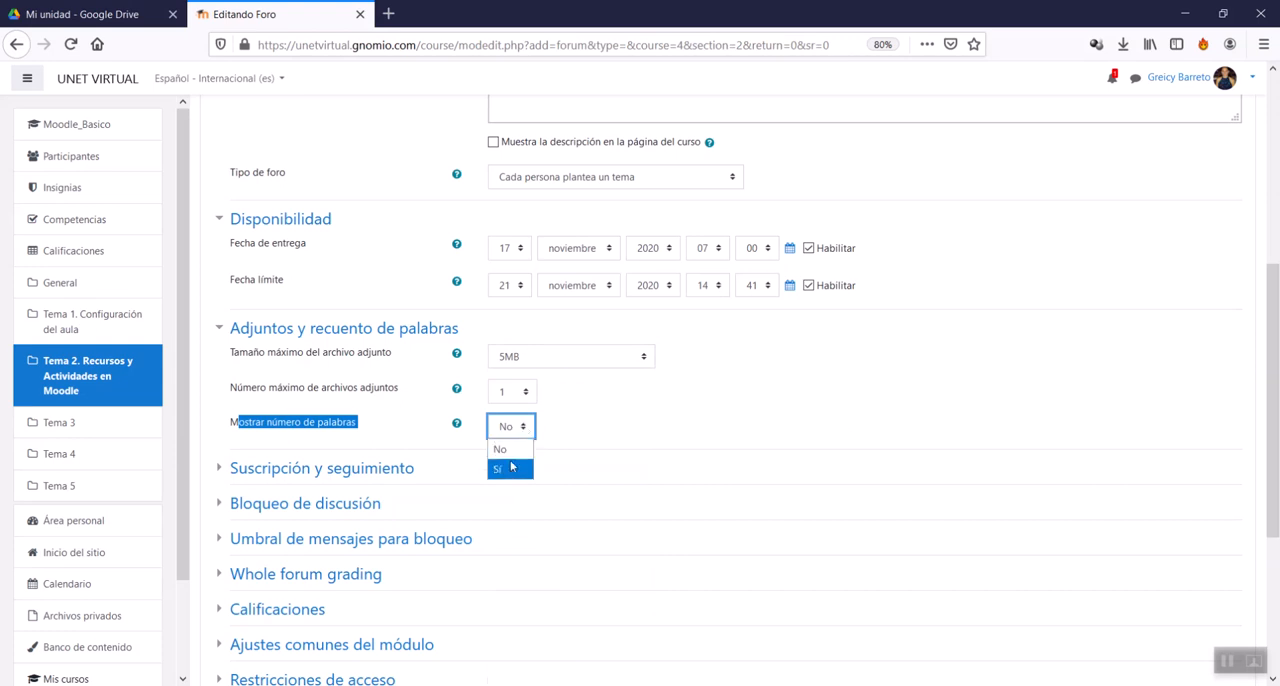
pyautogui.click(512, 433)
# Step: Collapse the Adjuntos y recuento de palabras settings and expand Suscripción y seguimiento
pyautogui.scroll(-3, 300, 420)
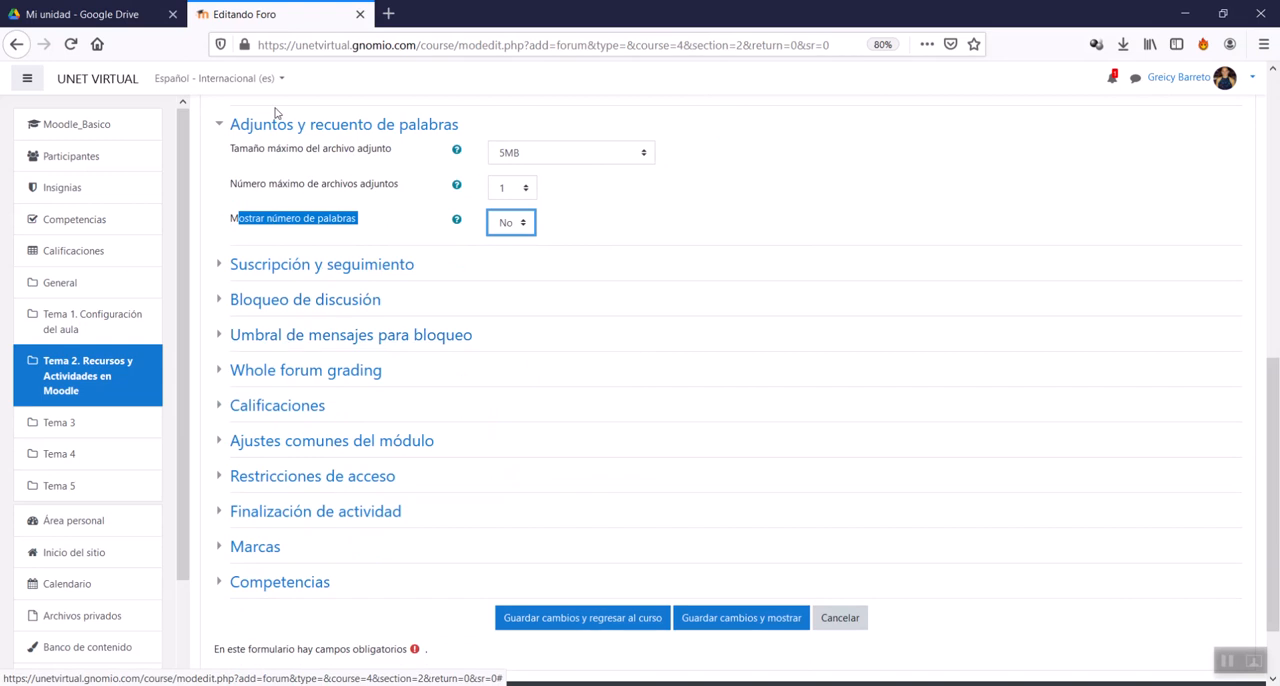
pyautogui.click(278, 122)
pyautogui.click(277, 177)
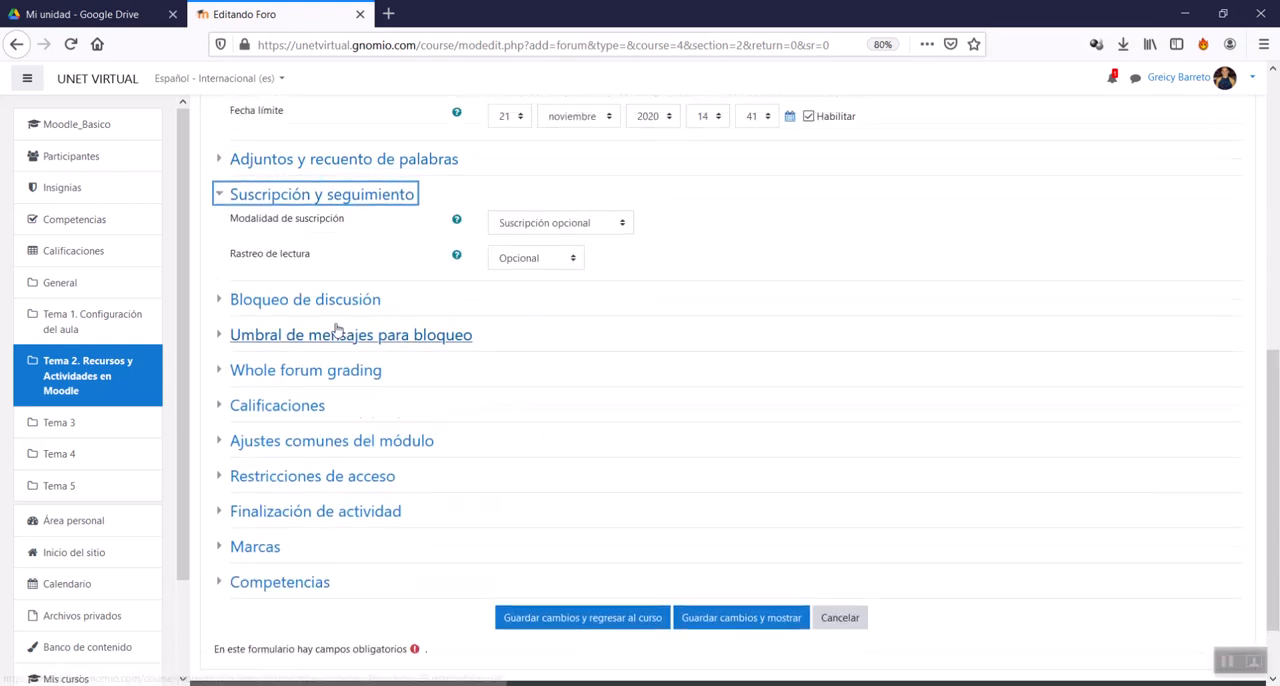
pyautogui.scroll(2, 337, 330)
pyautogui.scroll(1, 462, 424)
pyautogui.scroll(3, 462, 422)
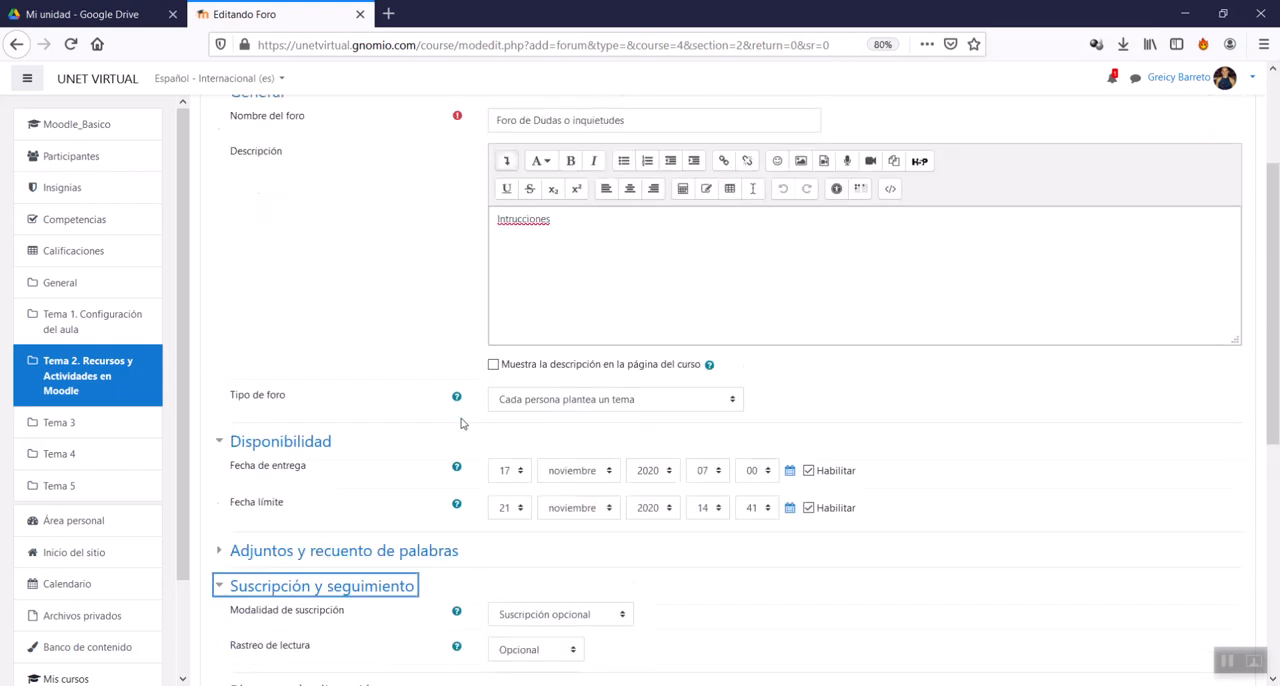
pyautogui.scroll(-4, 460, 420)
# Step: Try the subscription modes Suscripción opcional, Suscripción forzosa, Suscripción automática and Suscripción deshabilitada
pyautogui.click(535, 348)
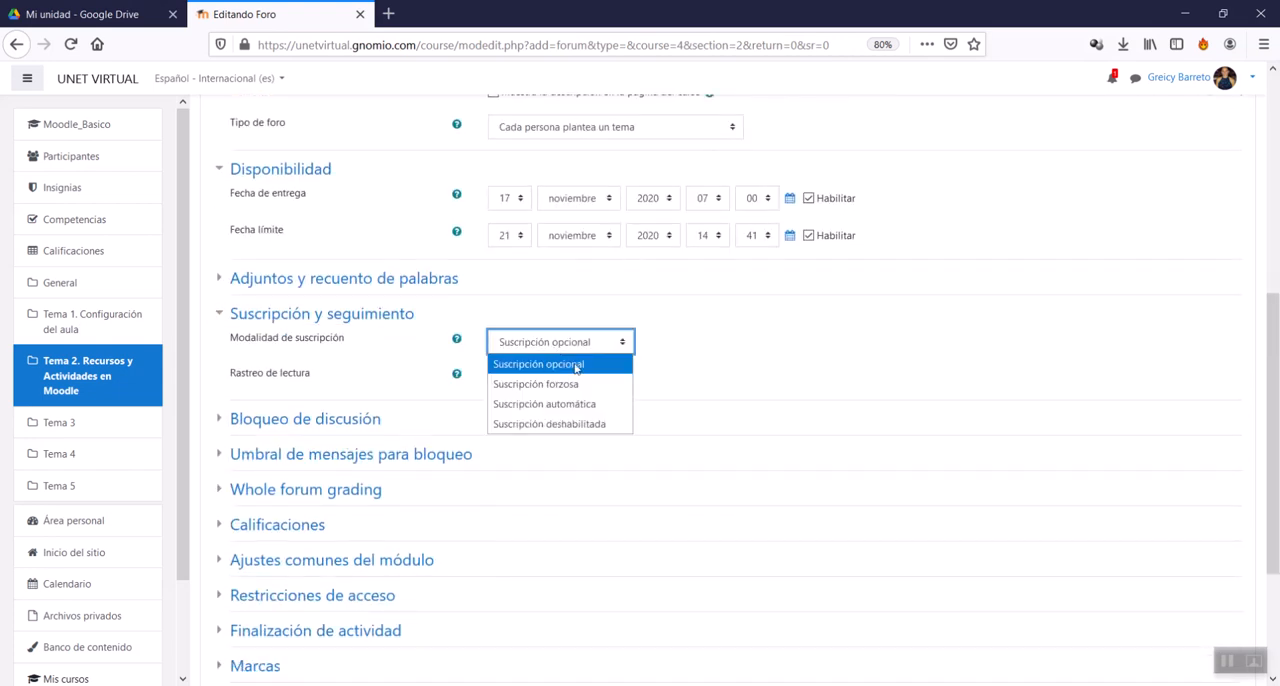
pyautogui.click(576, 366)
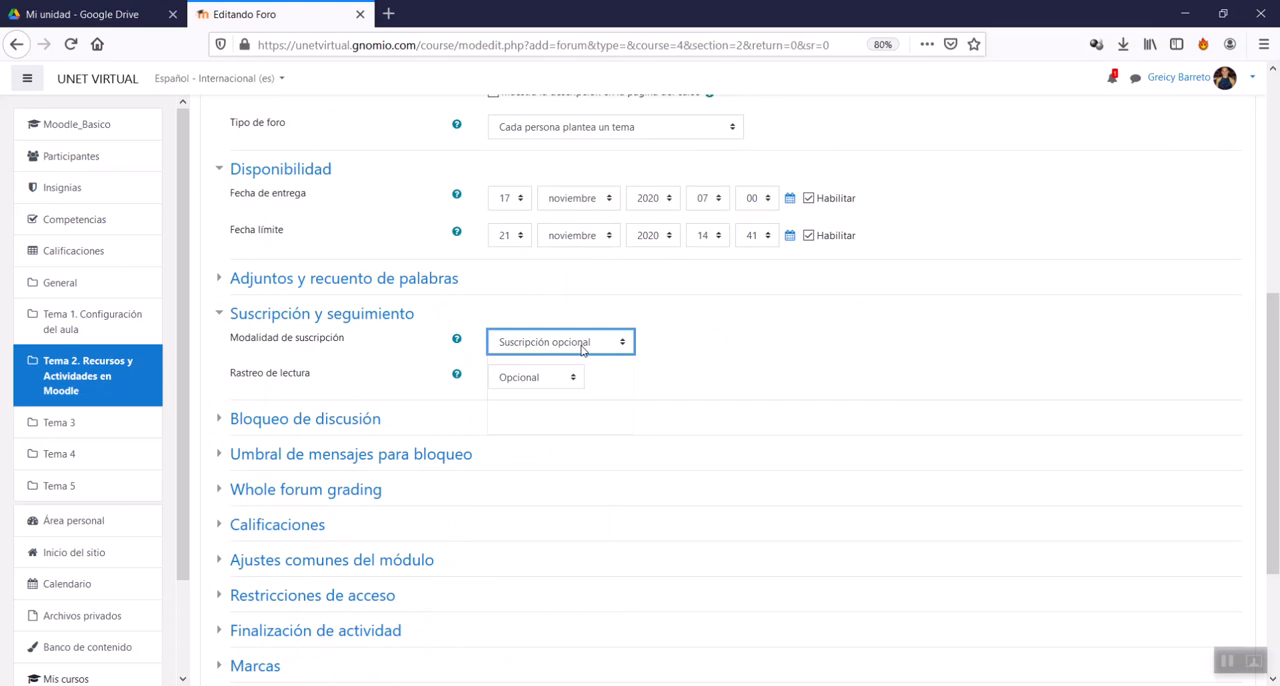
pyautogui.scroll(5, 581, 349)
pyautogui.scroll(-4, 583, 349)
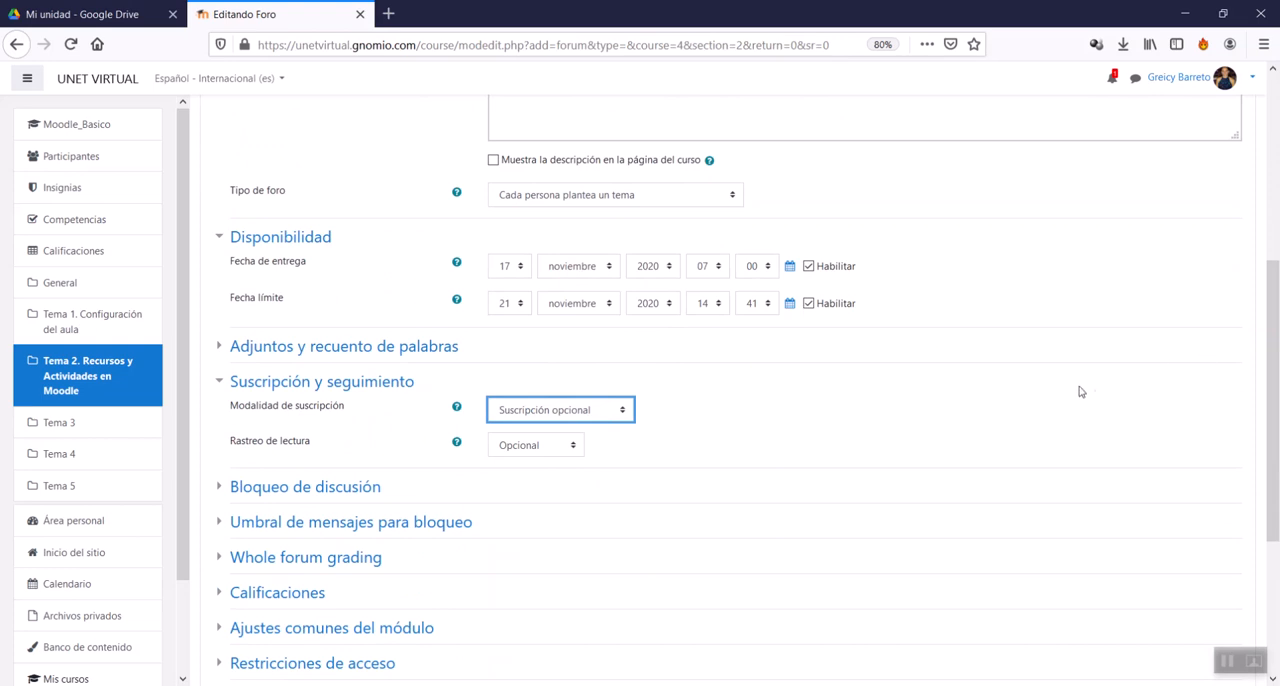
pyautogui.click(598, 410)
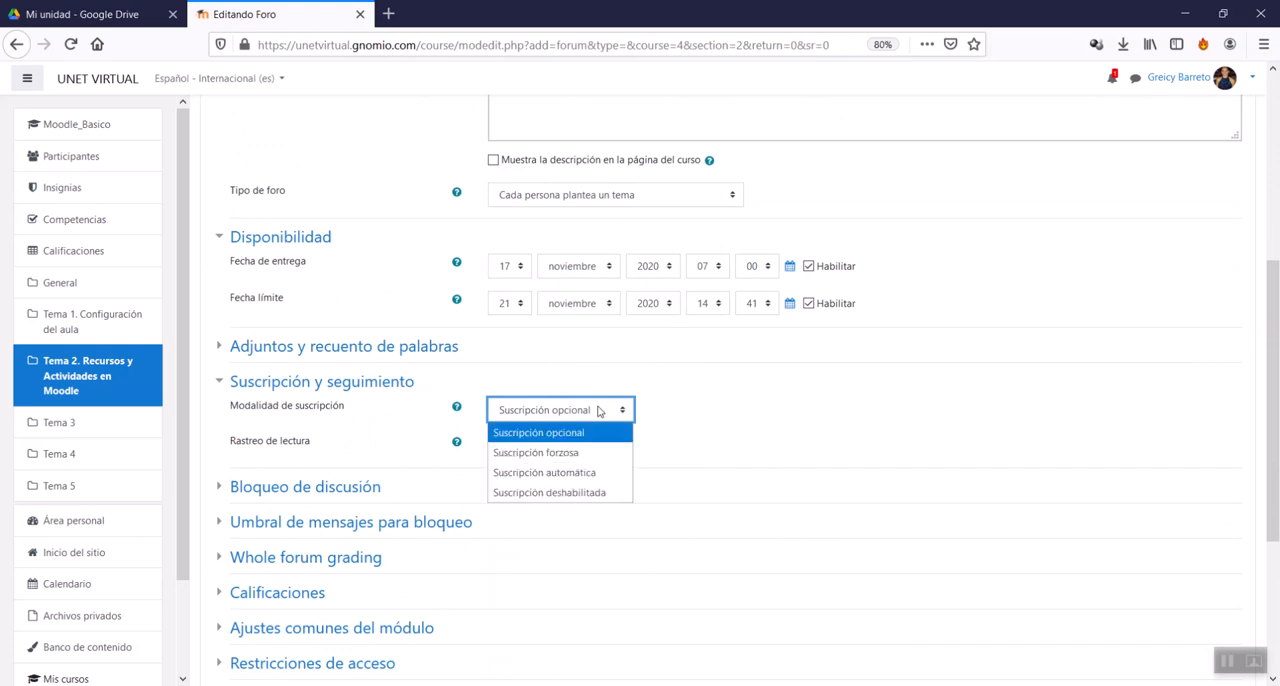
pyautogui.click(557, 463)
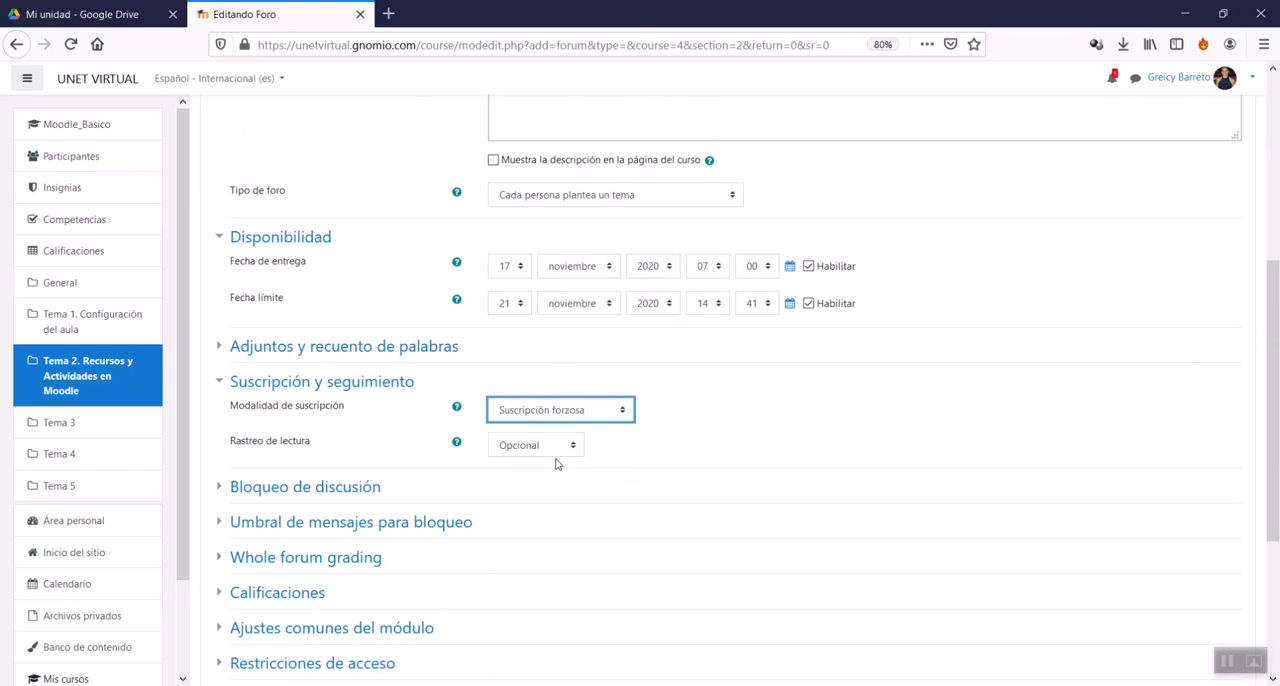
pyautogui.click(600, 418)
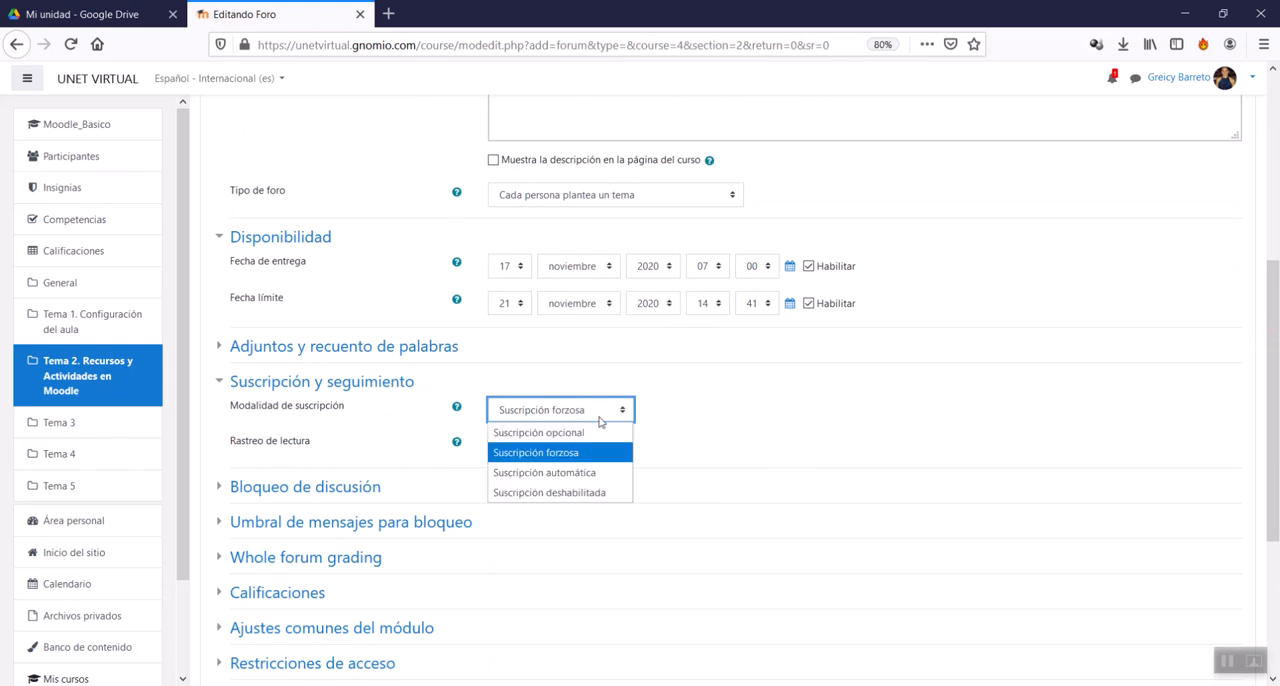
pyautogui.click(572, 481)
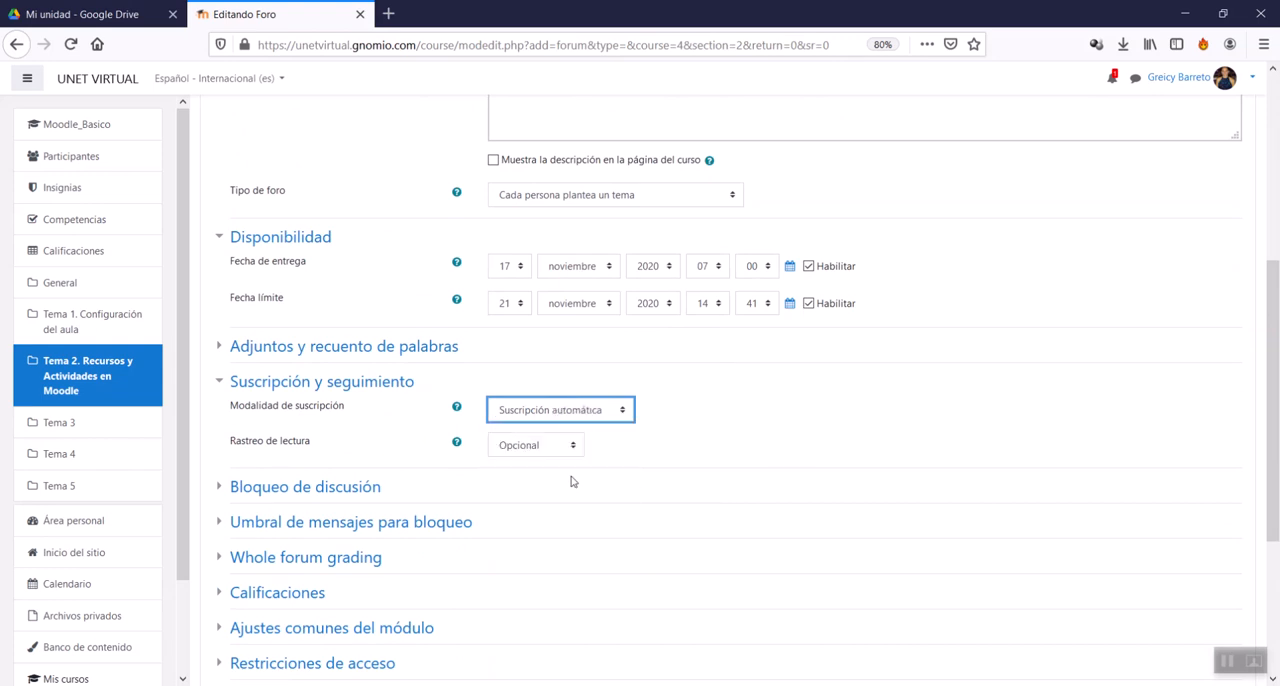
pyautogui.click(603, 419)
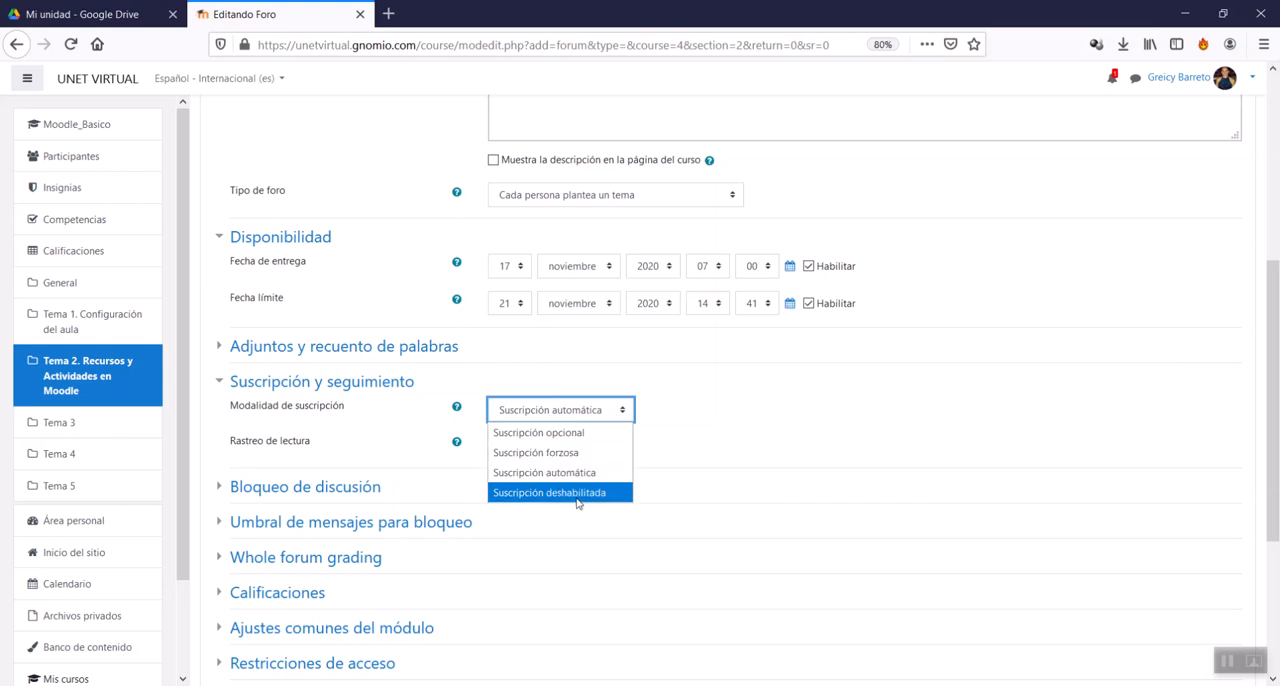
pyautogui.click(578, 498)
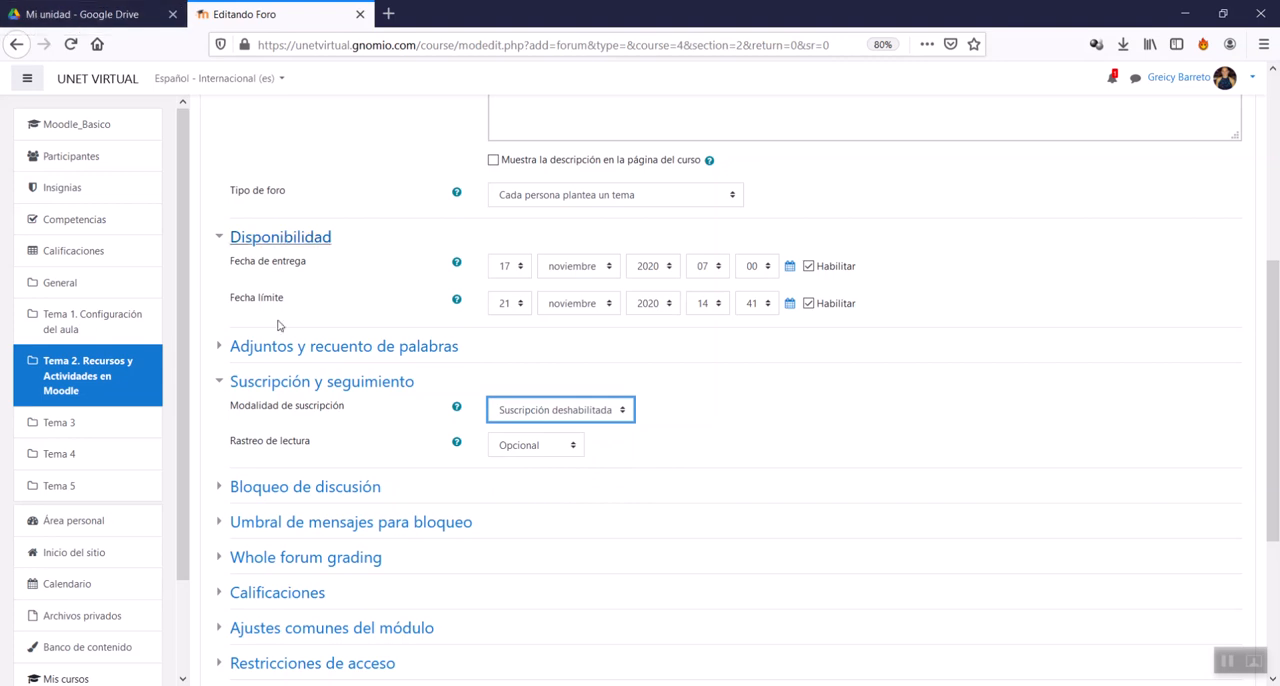
# Step: Set Modalidad de suscripción to Suscripción forzosa and keep Rastreo de lectura at Opcional
pyautogui.click(594, 411)
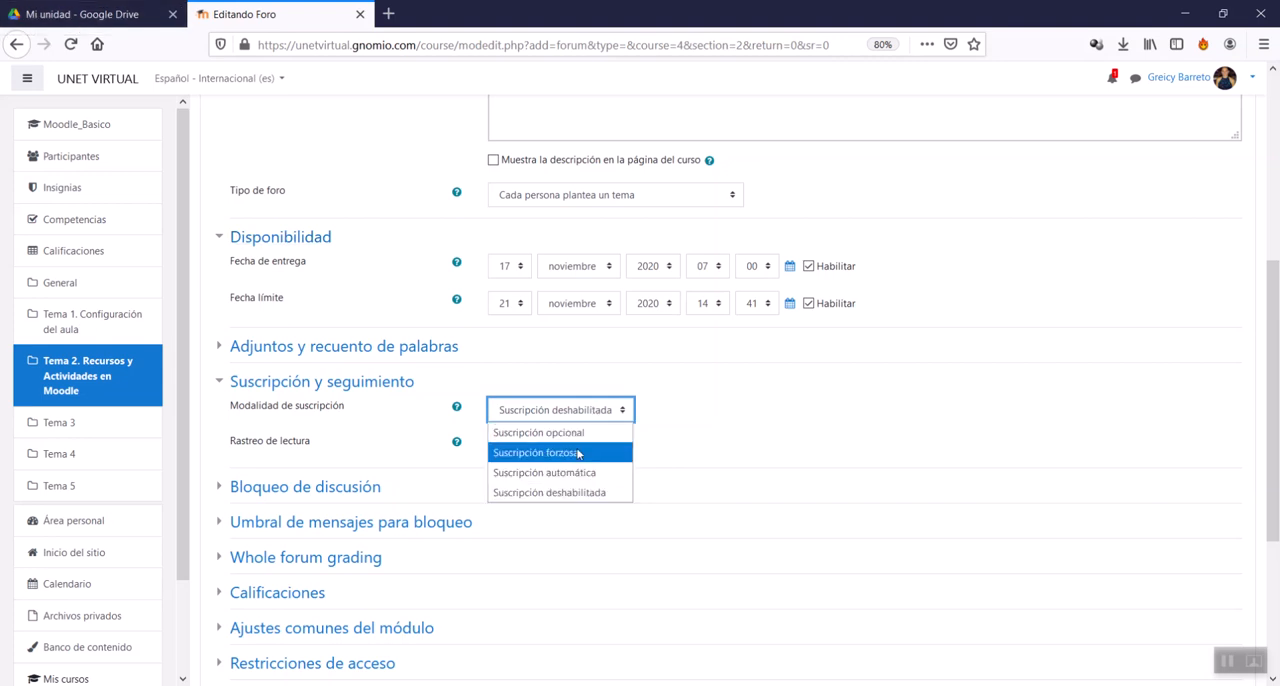
pyautogui.click(578, 454)
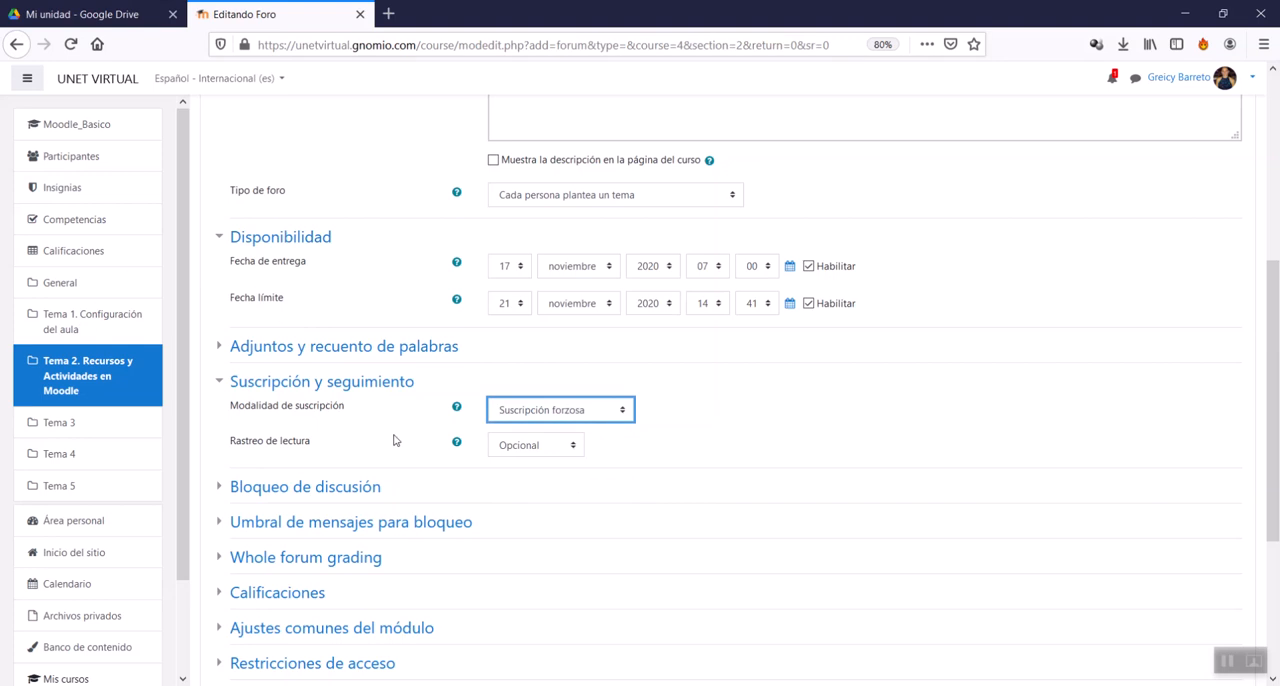
pyautogui.click(545, 453)
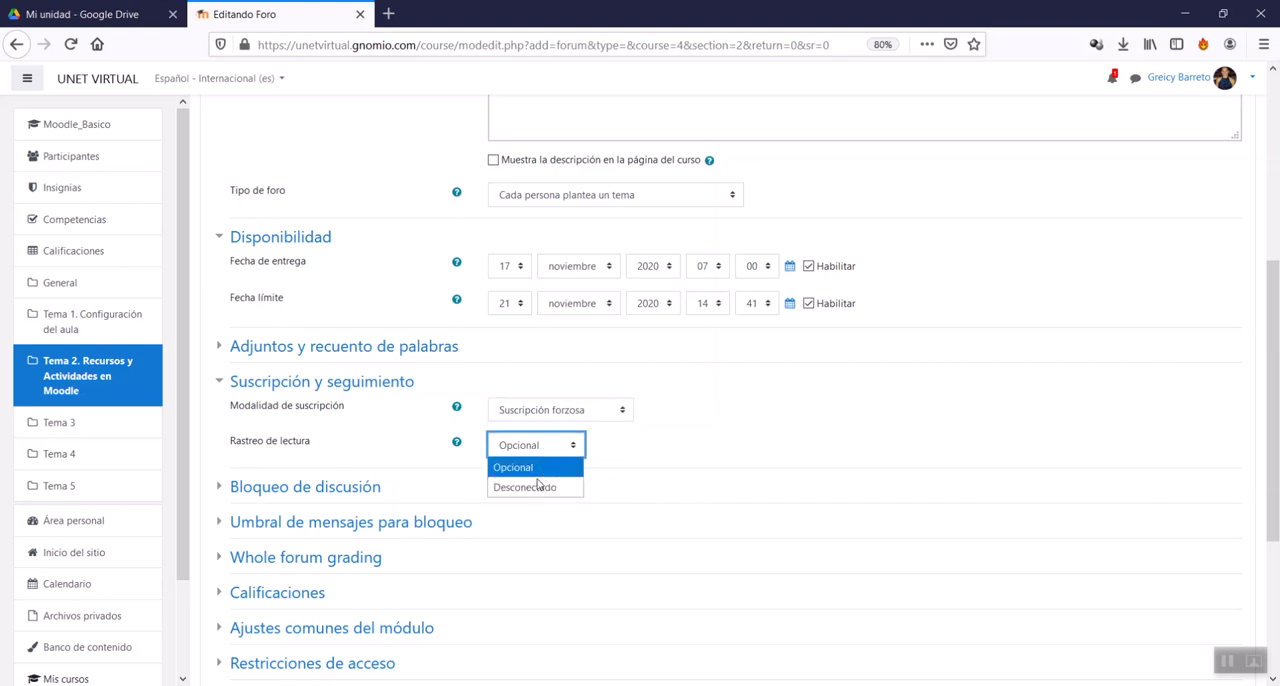
pyautogui.click(540, 477)
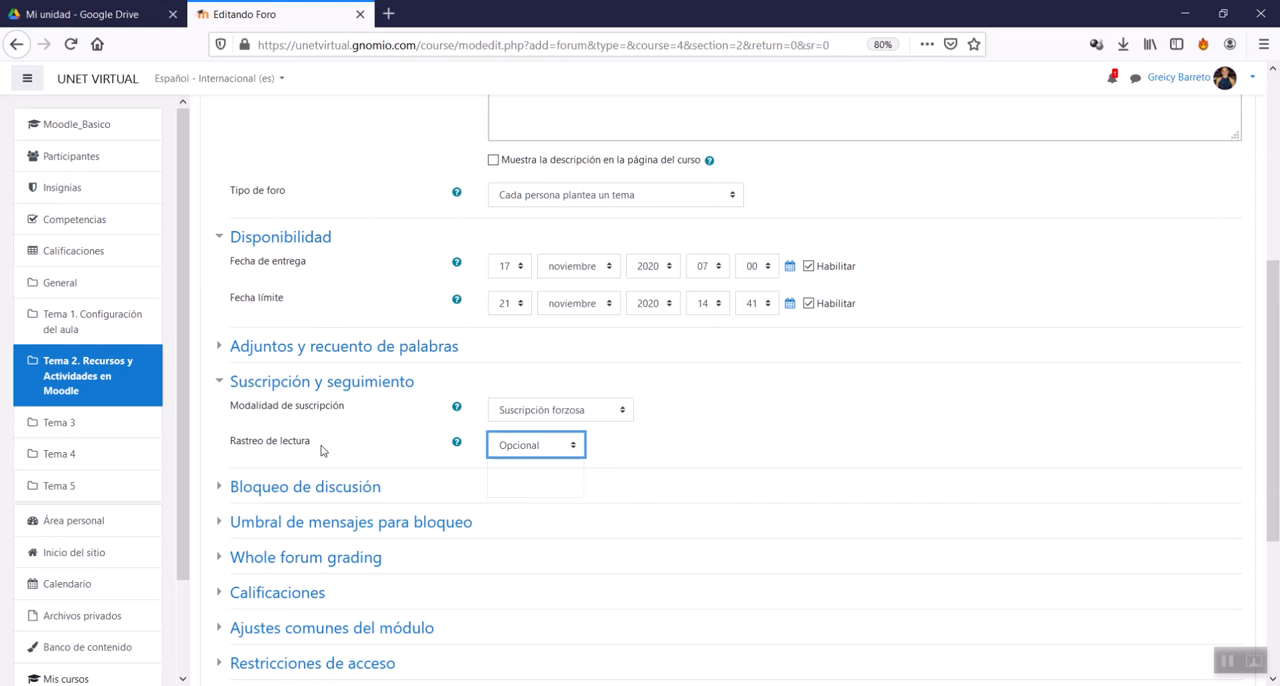
# Step: Collapse the Suscripción y seguimiento settings and expand Bloqueo de discusión
pyautogui.scroll(-1, 310, 410)
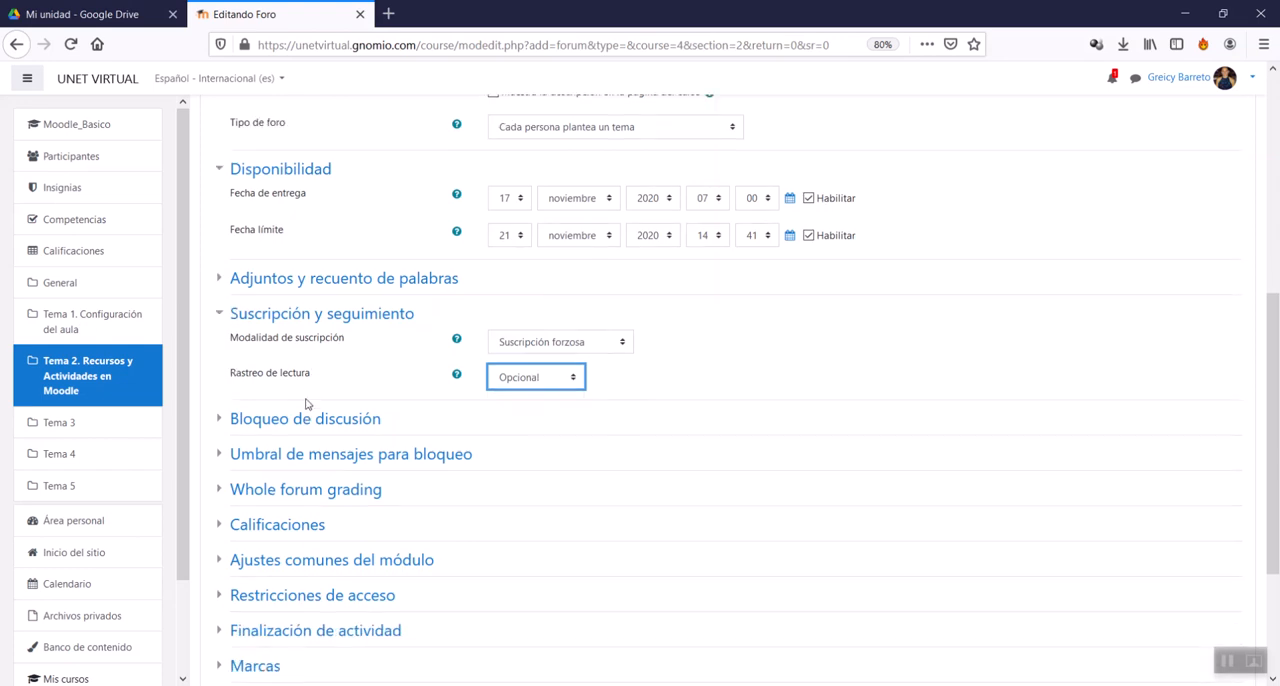
pyautogui.click(308, 318)
pyautogui.click(307, 349)
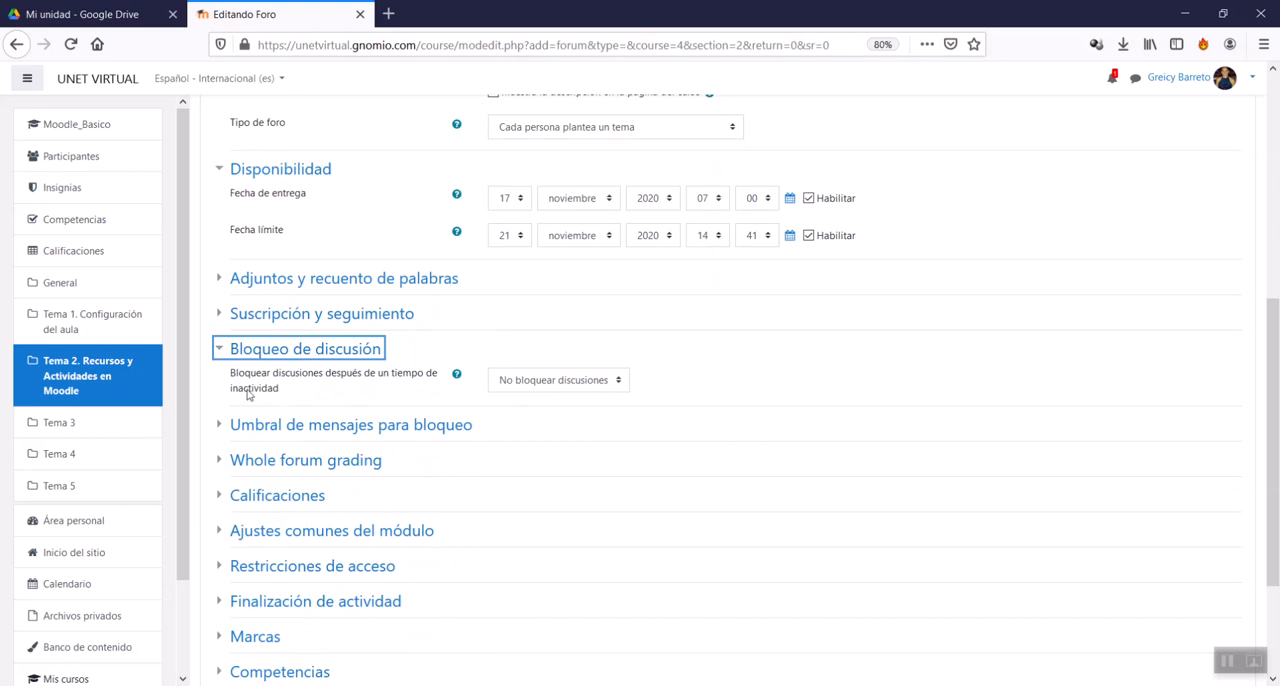
# Step: Try 1 semana as the inactivity period for locking discussions and restore No bloquear discusiones
pyautogui.click(575, 382)
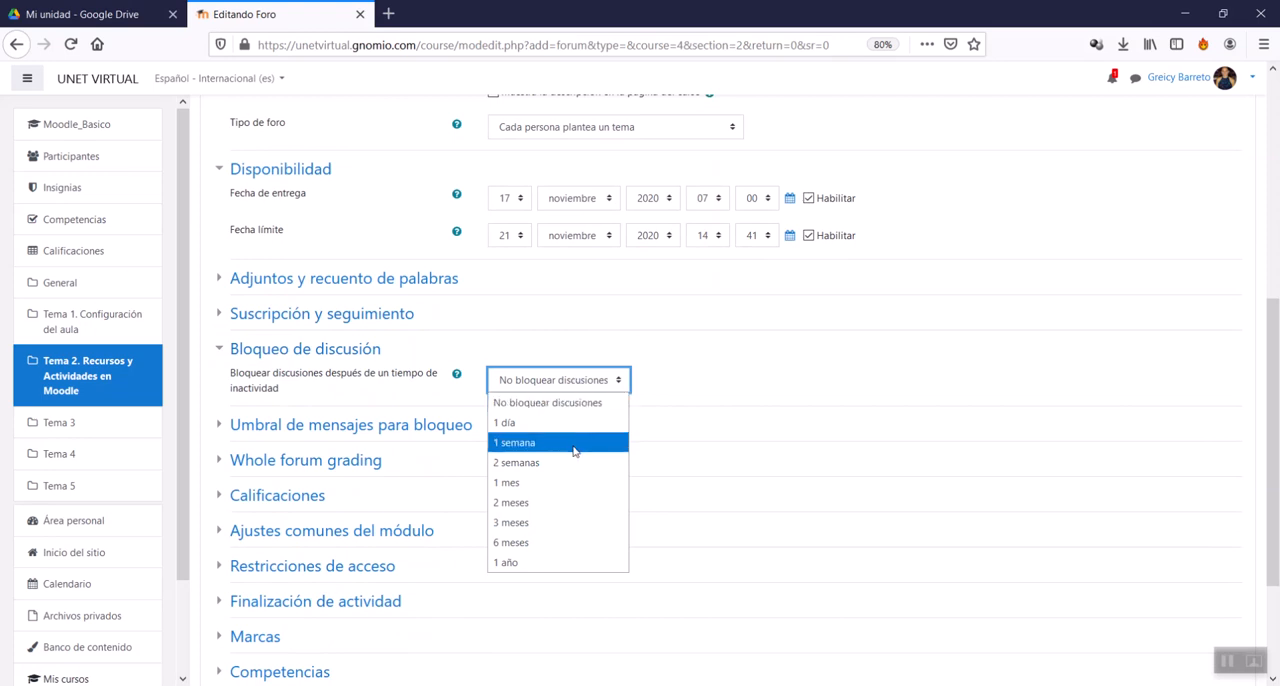
pyautogui.click(575, 442)
pyautogui.click(571, 380)
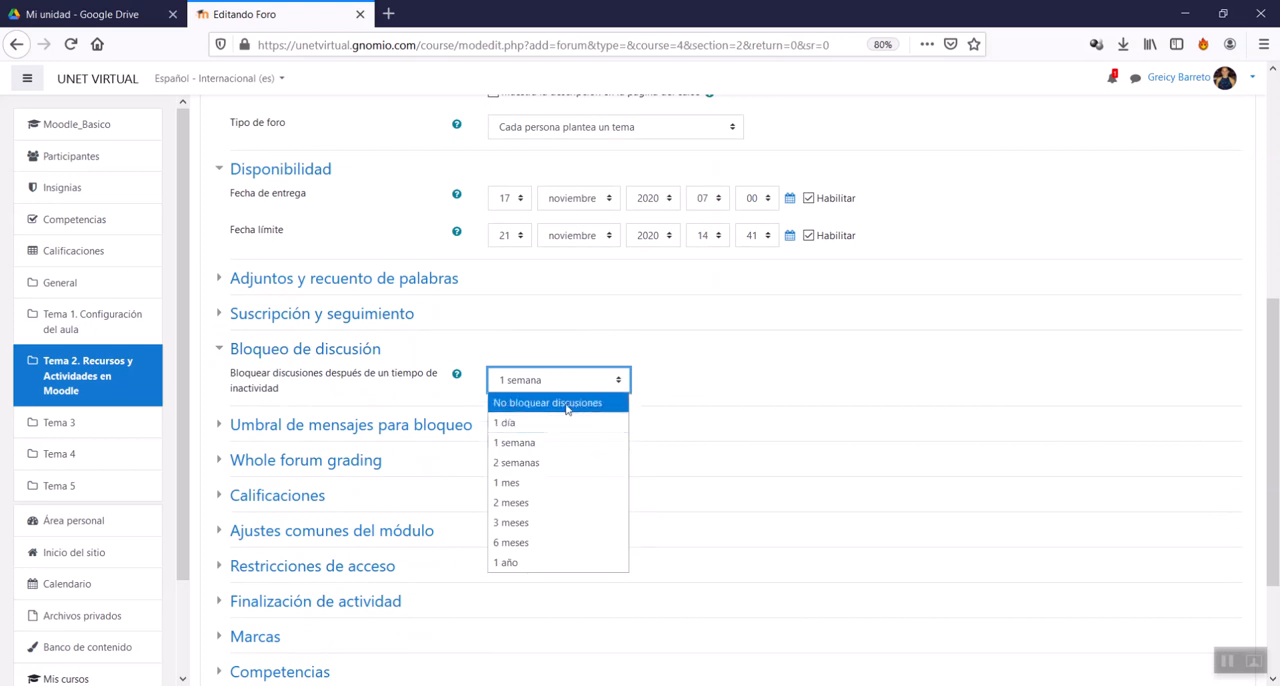
pyautogui.click(572, 404)
# Step: Expand Umbral de mensajes para bloqueo and try 1 día and 1 mes as the inactivity period for locking discussions
pyautogui.scroll(-2, 334, 284)
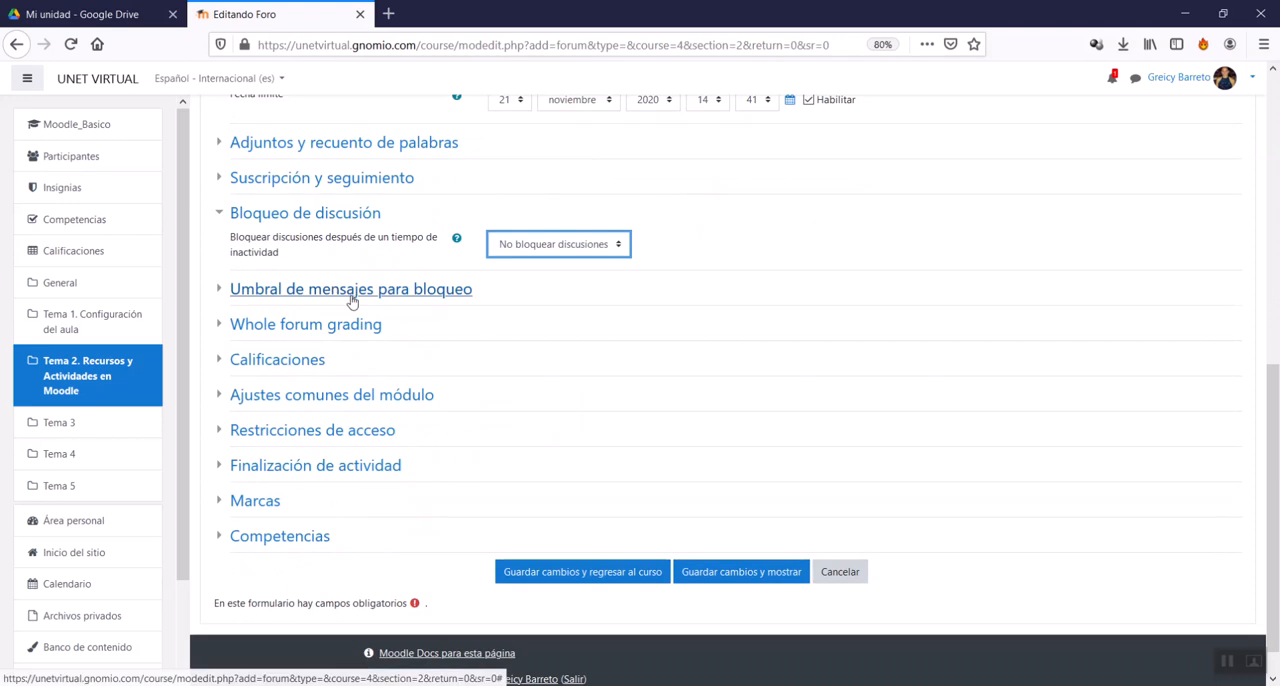
pyautogui.click(336, 288)
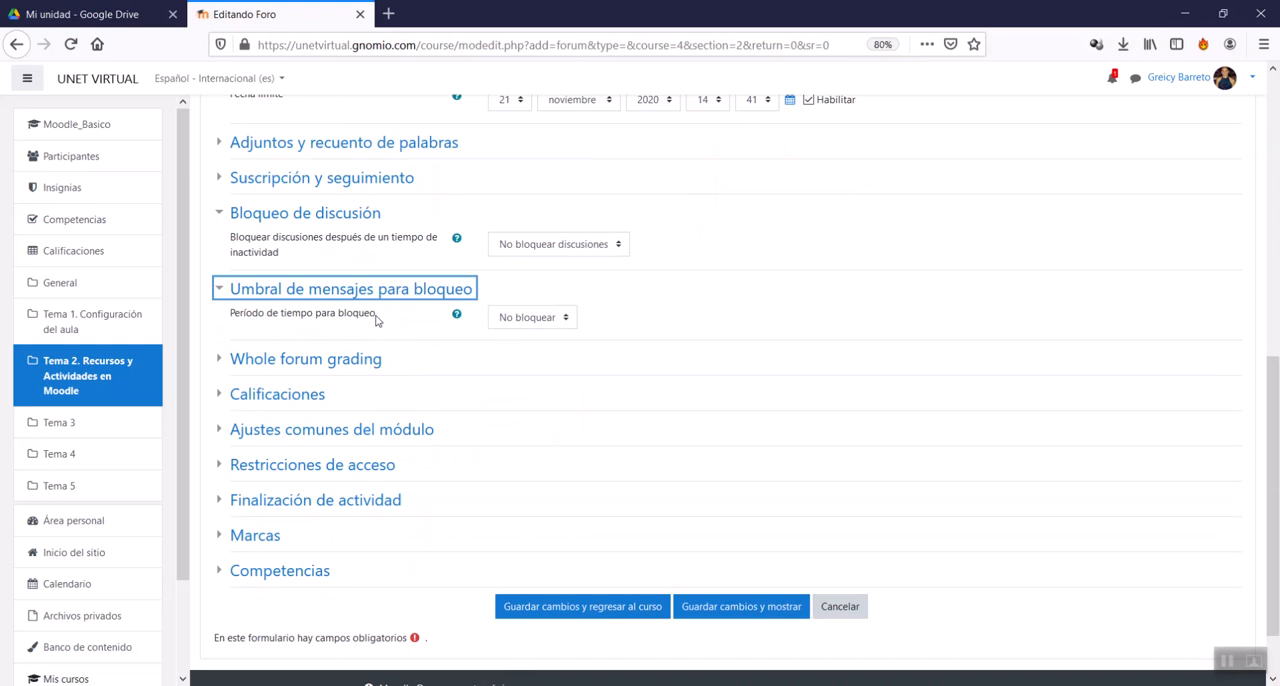
pyautogui.click(559, 248)
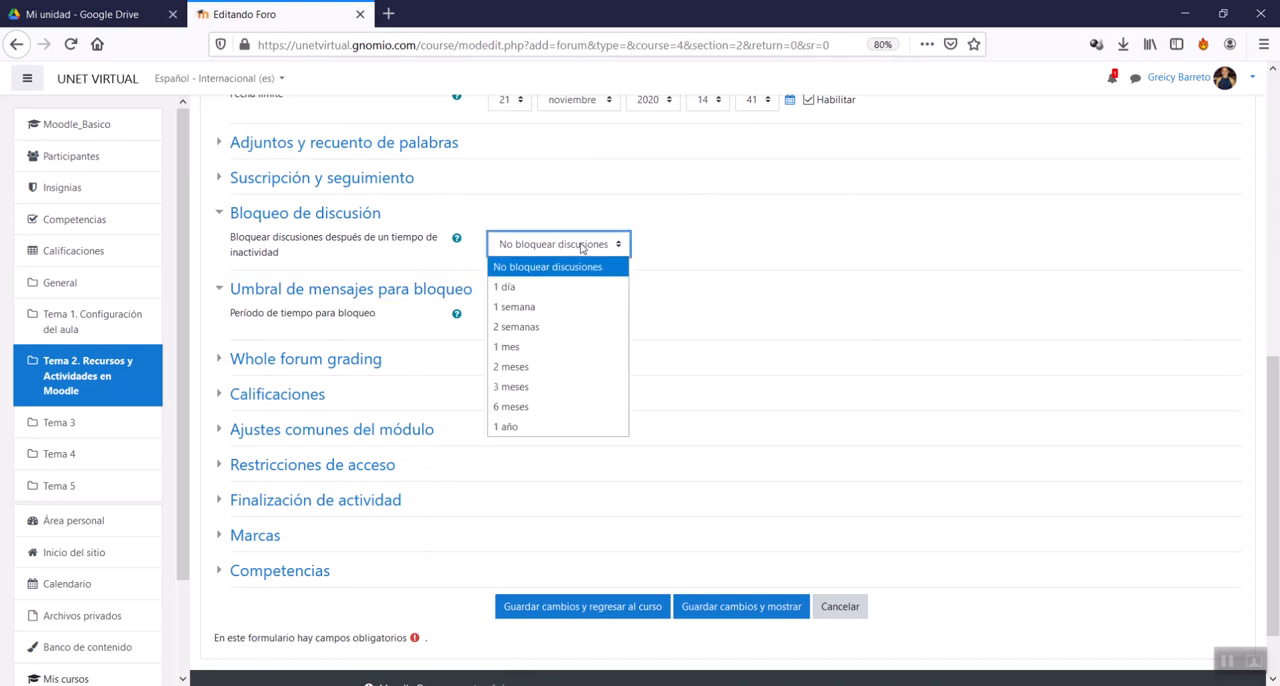
pyautogui.click(522, 287)
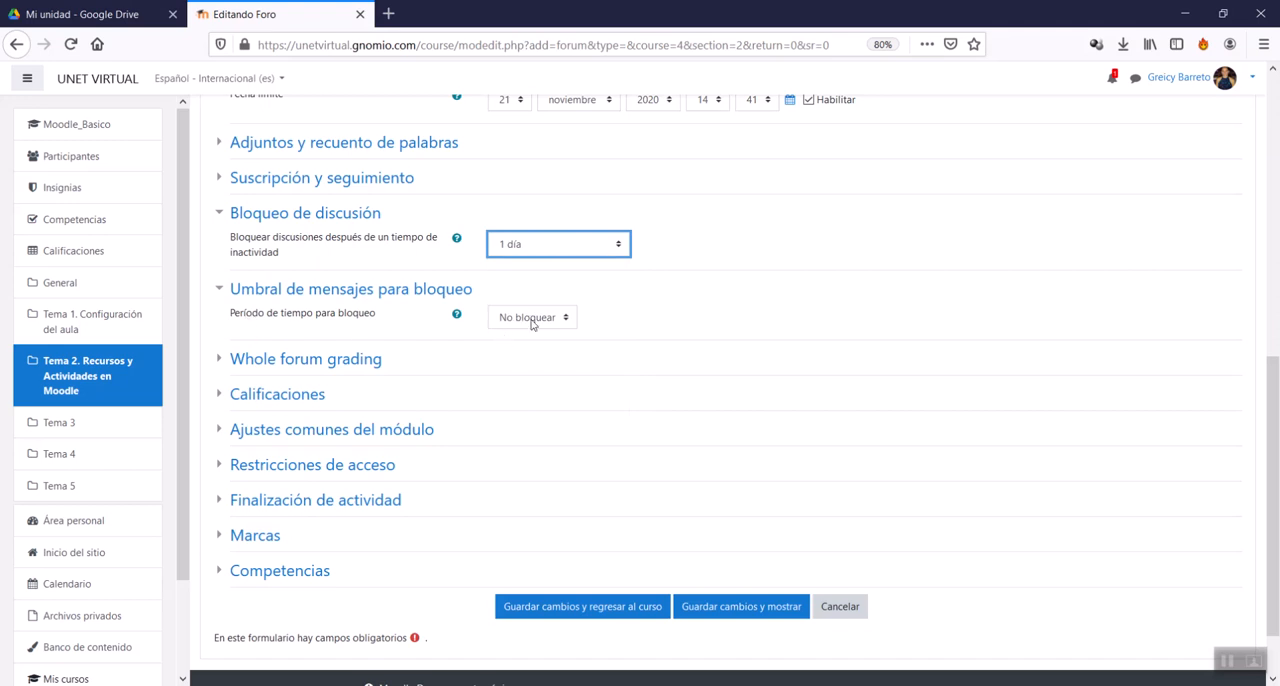
pyautogui.click(532, 320)
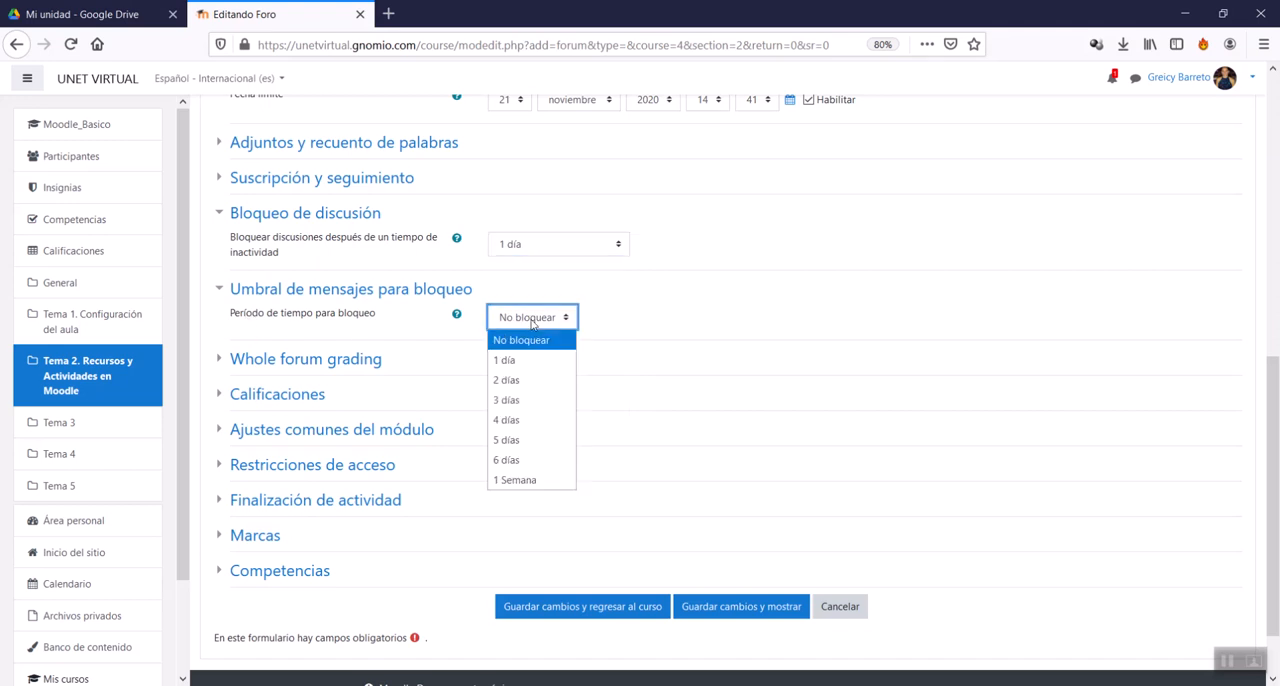
pyautogui.click(553, 250)
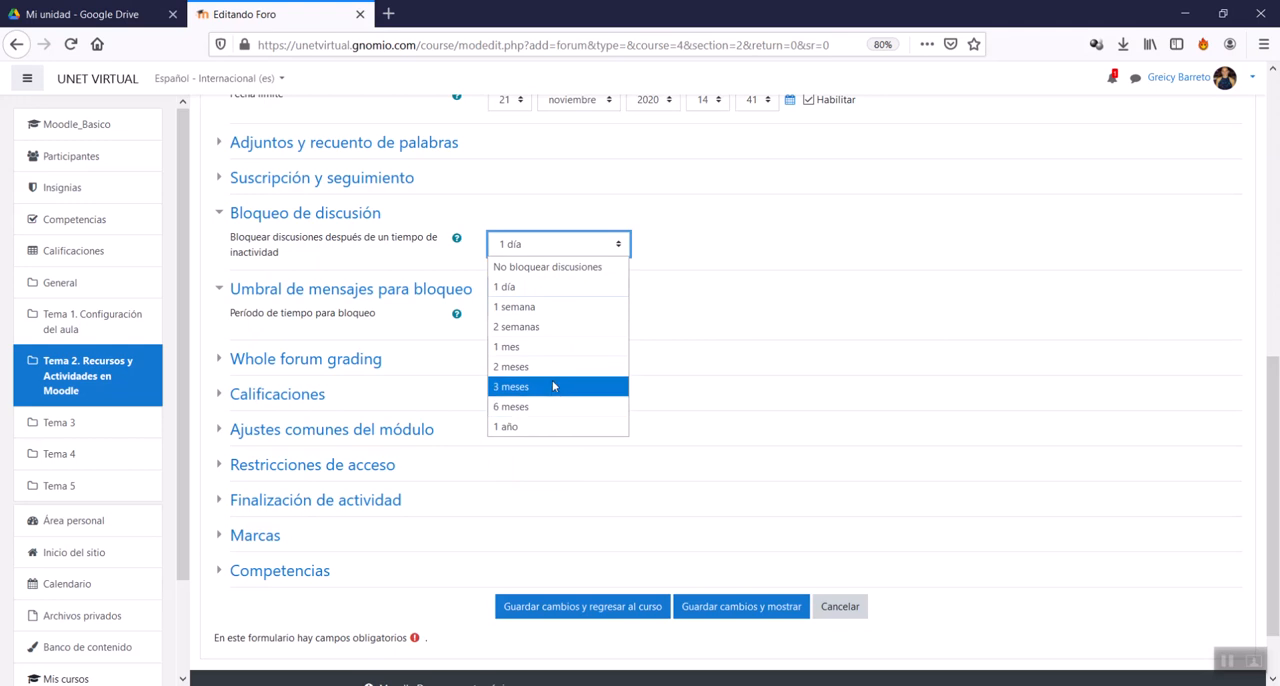
pyautogui.click(549, 347)
# Step: Set Período de tiempo para bloqueo to 6 días and review its other options
pyautogui.click(533, 320)
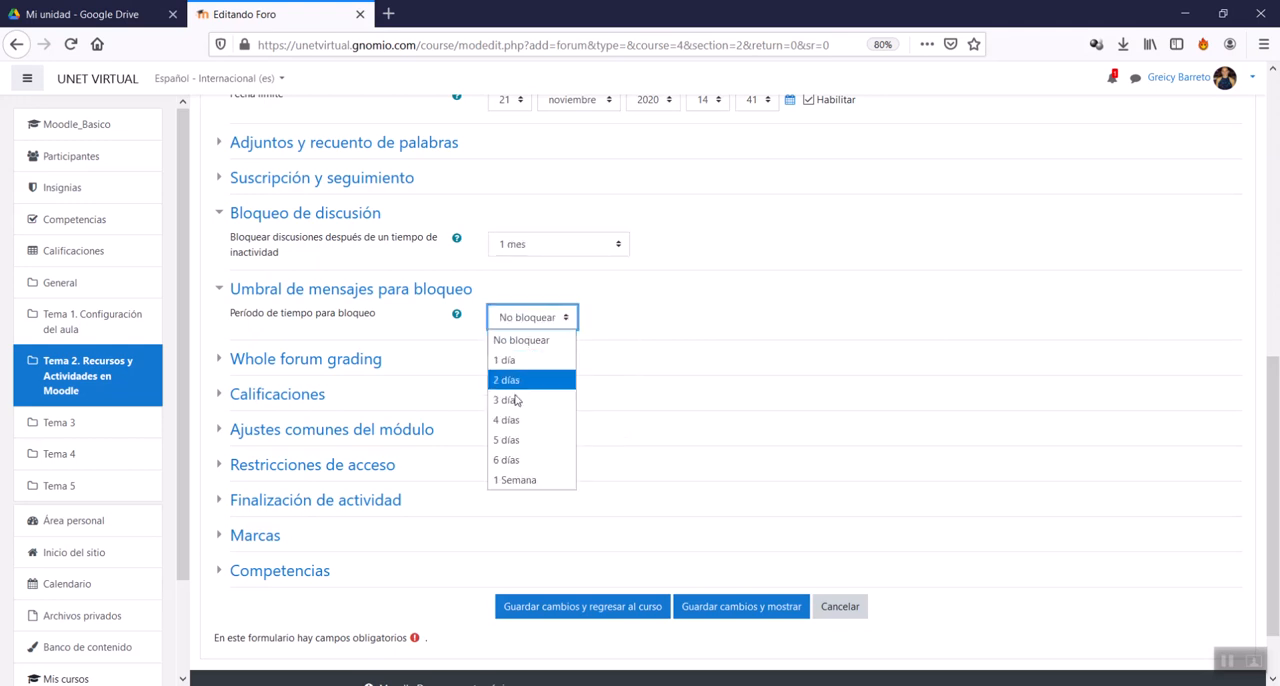
pyautogui.click(530, 460)
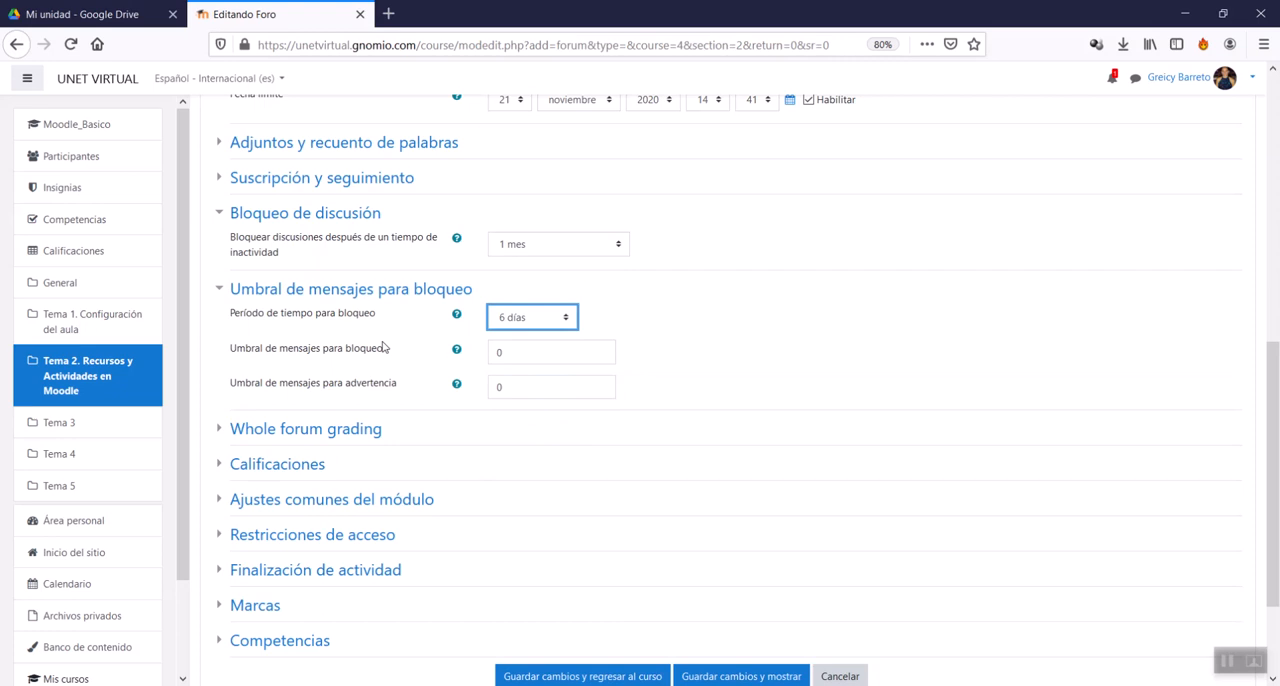
pyautogui.click(530, 320)
pyautogui.click(530, 320)
pyautogui.click(536, 320)
pyautogui.click(537, 320)
# Step: Set Umbral de mensajes para bloqueo to 10 and Umbral de mensajes para advertencia to 5
pyautogui.doubleClick(500, 352)
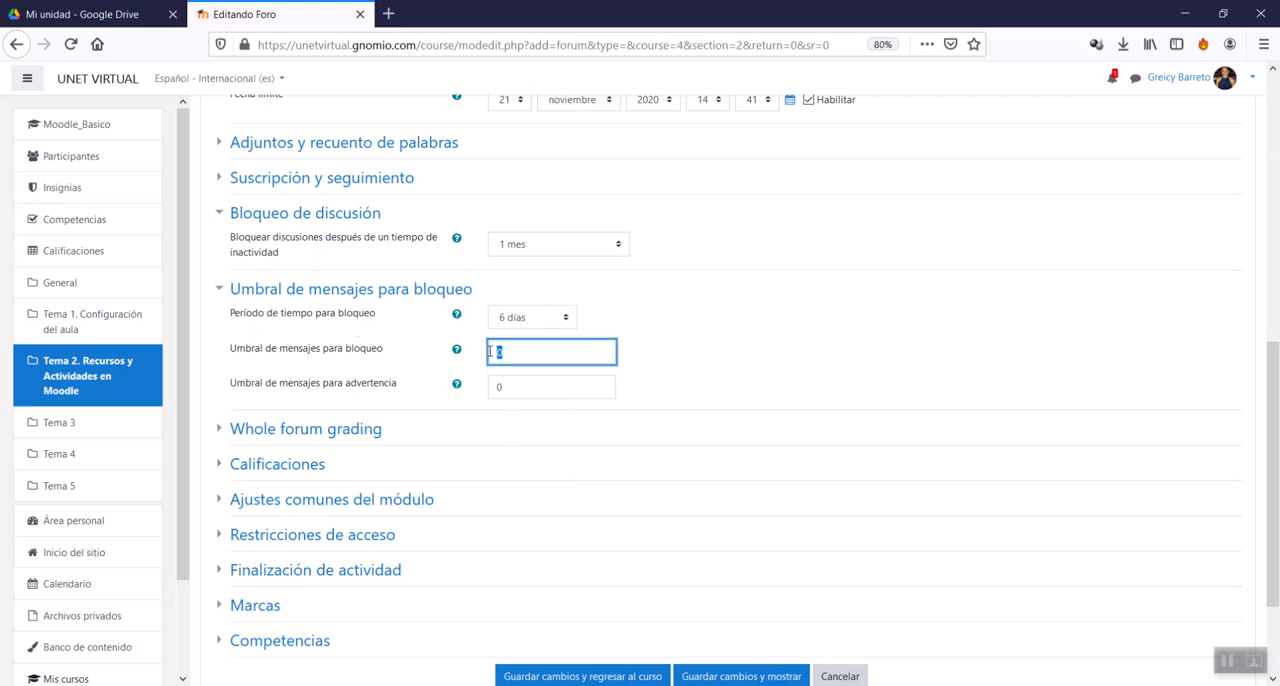
pyautogui.write('10')
pyautogui.doubleClick(500, 387)
pyautogui.press('BackSpace')
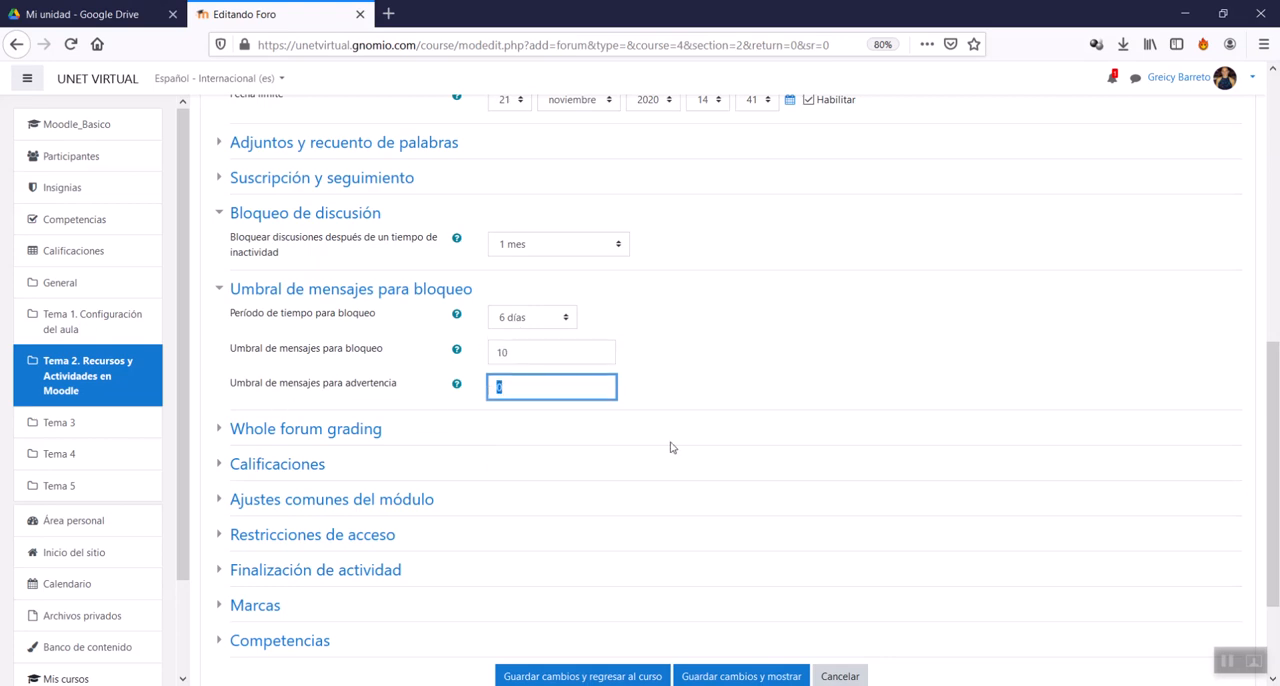
pyautogui.write('5')
# Step: Clear both message threshold values and restore Período de tiempo para bloqueo to No bloquear
pyautogui.moveTo(517, 386); pyautogui.dragTo(477, 377)
pyautogui.press('BackSpace')
pyautogui.moveTo(548, 346); pyautogui.dragTo(451, 343)
pyautogui.press('BackSpace')
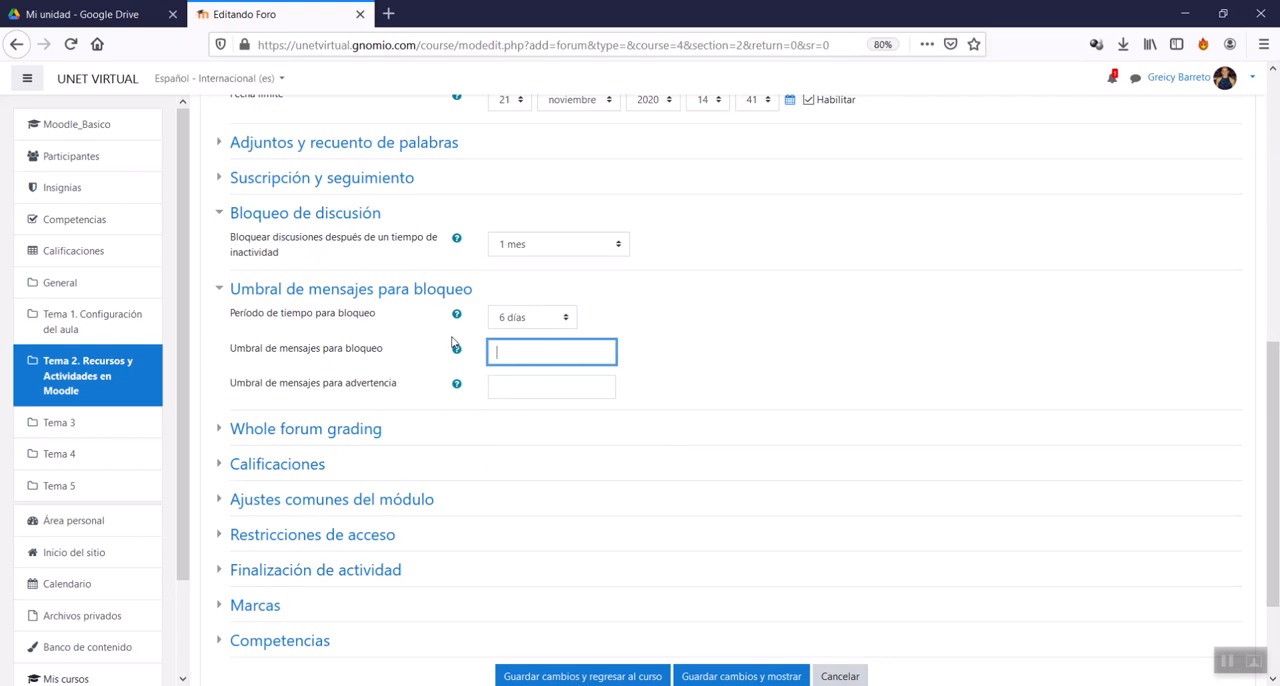
pyautogui.click(491, 321)
pyautogui.click(509, 352)
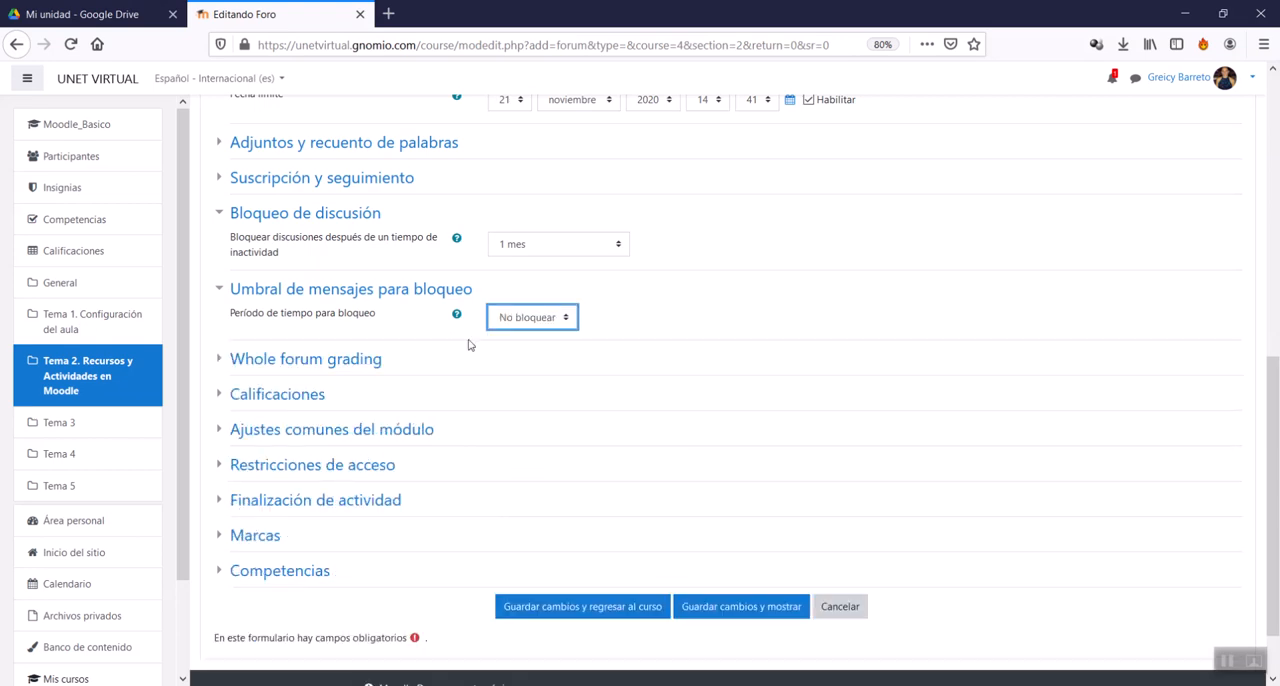
# Step: Expand Whole forum grading and set the grade Tipo to Puntuación
pyautogui.click(309, 372)
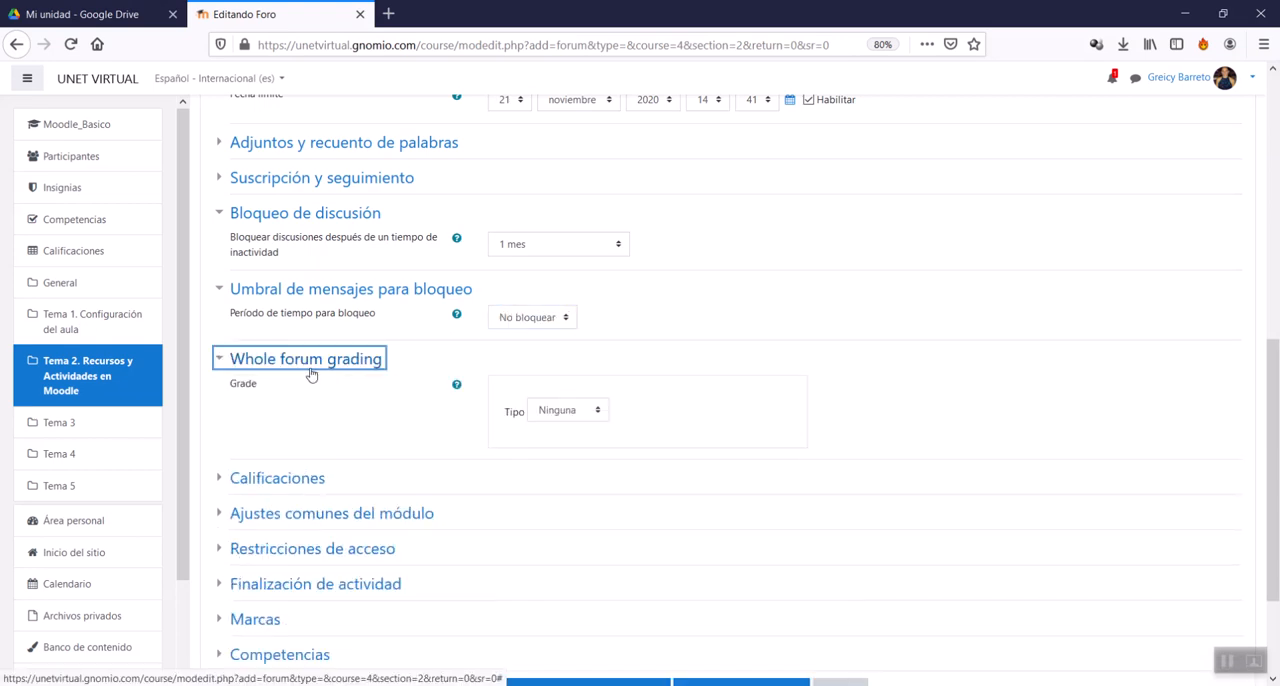
pyautogui.scroll(5, 470, 493)
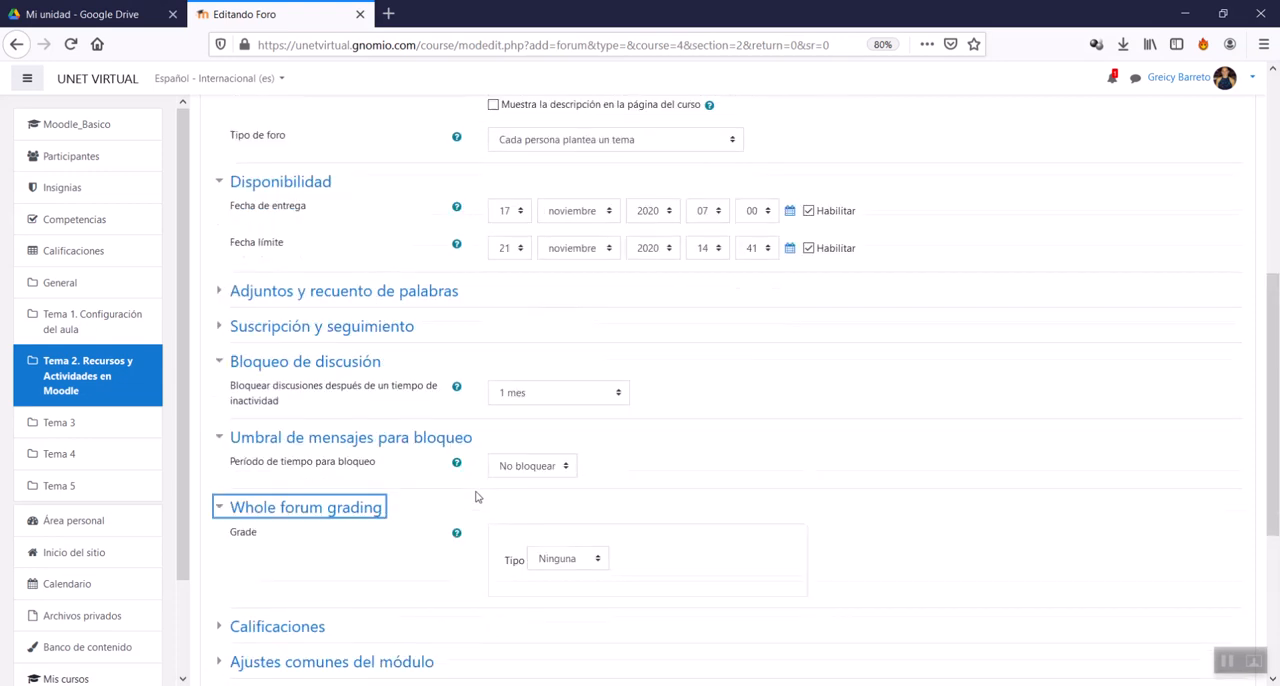
pyautogui.scroll(-4, 475, 497)
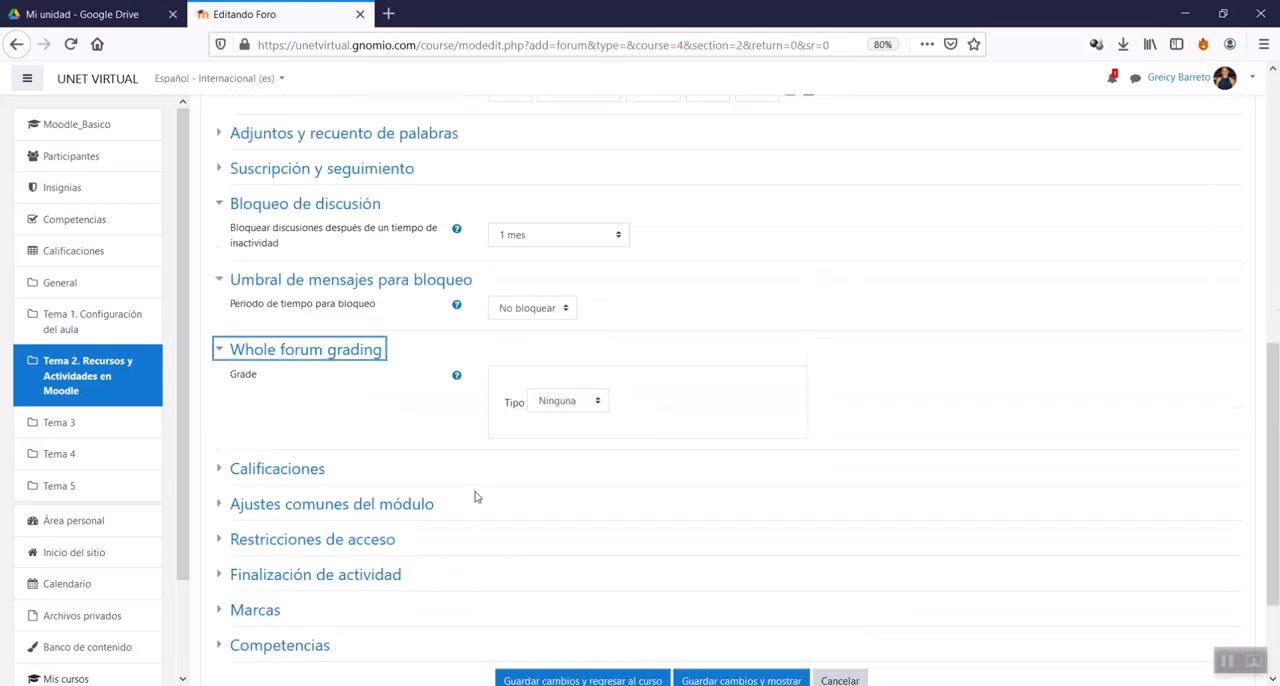
pyautogui.scroll(-3, 475, 497)
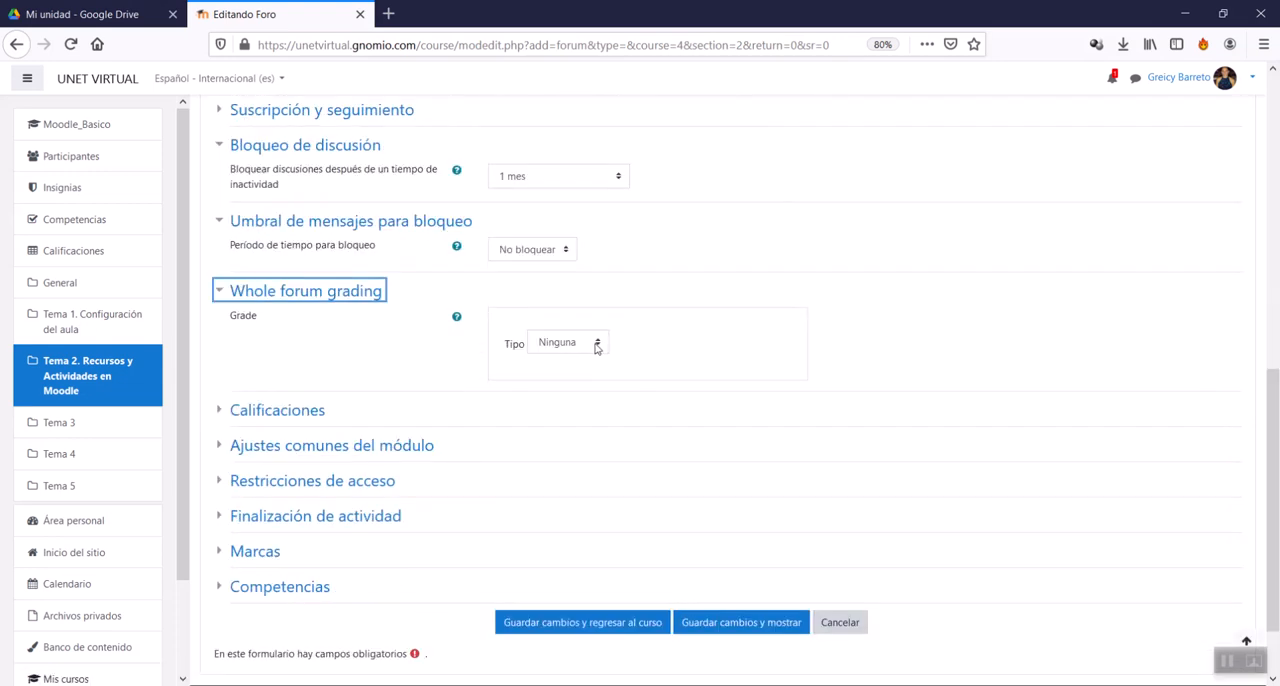
pyautogui.click(596, 344)
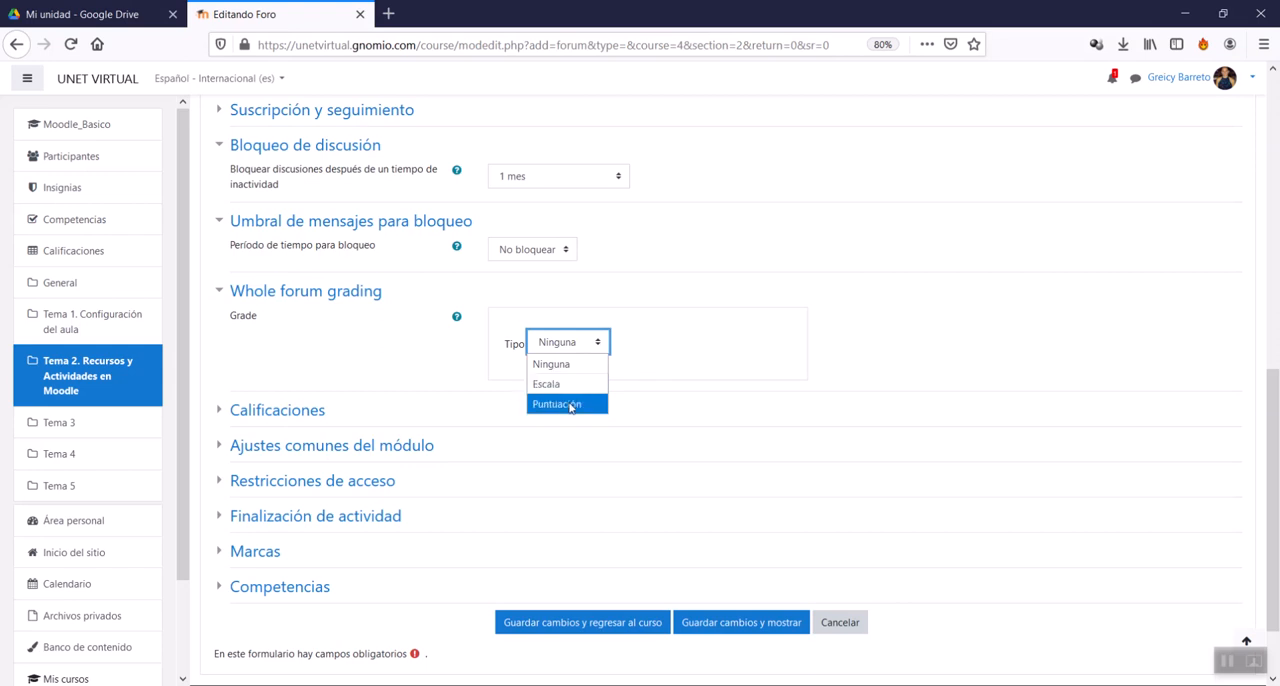
pyautogui.press('Escape')
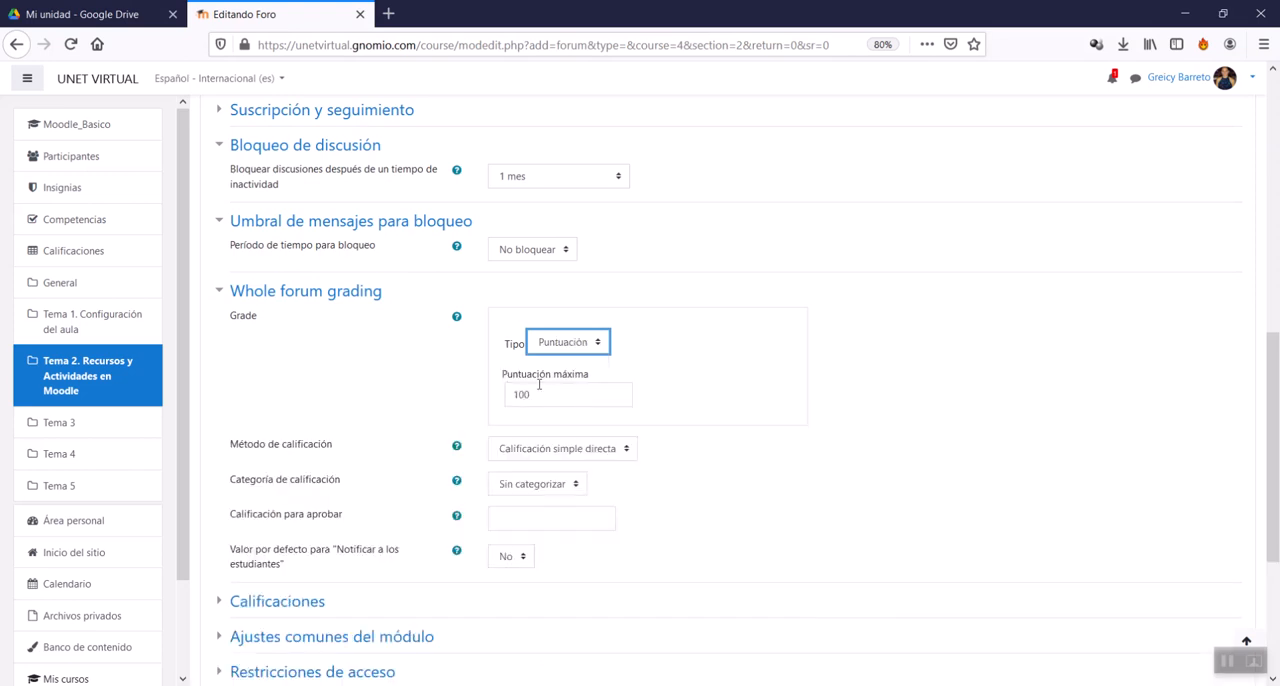
# Step: Set Puntuación máxima for the whole forum grade to 50
pyautogui.moveTo(512, 375); pyautogui.dragTo(560, 391)
pyautogui.click(560, 394)
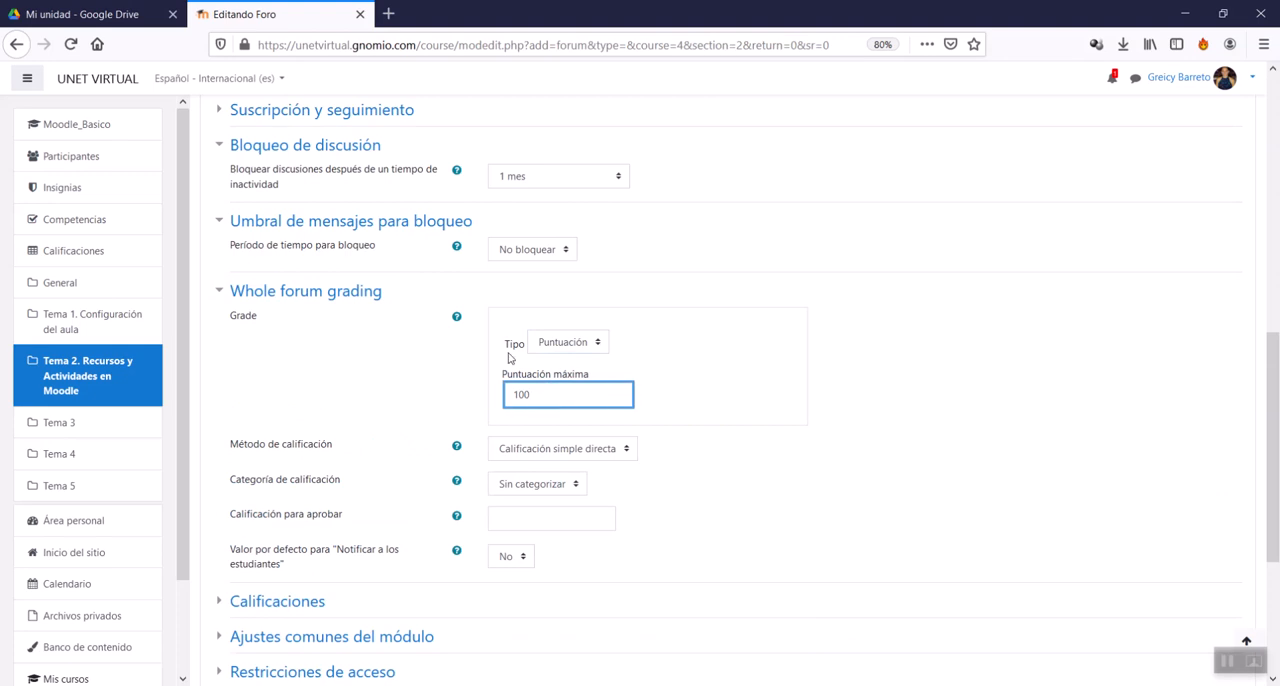
pyautogui.moveTo(549, 393); pyautogui.dragTo(457, 382)
pyautogui.write('50')
pyautogui.click(845, 429)
# Step: Review the grading method and grade category options, keeping Calificación simple directa and Sin categorizar
pyautogui.scroll(-3, 445, 501)
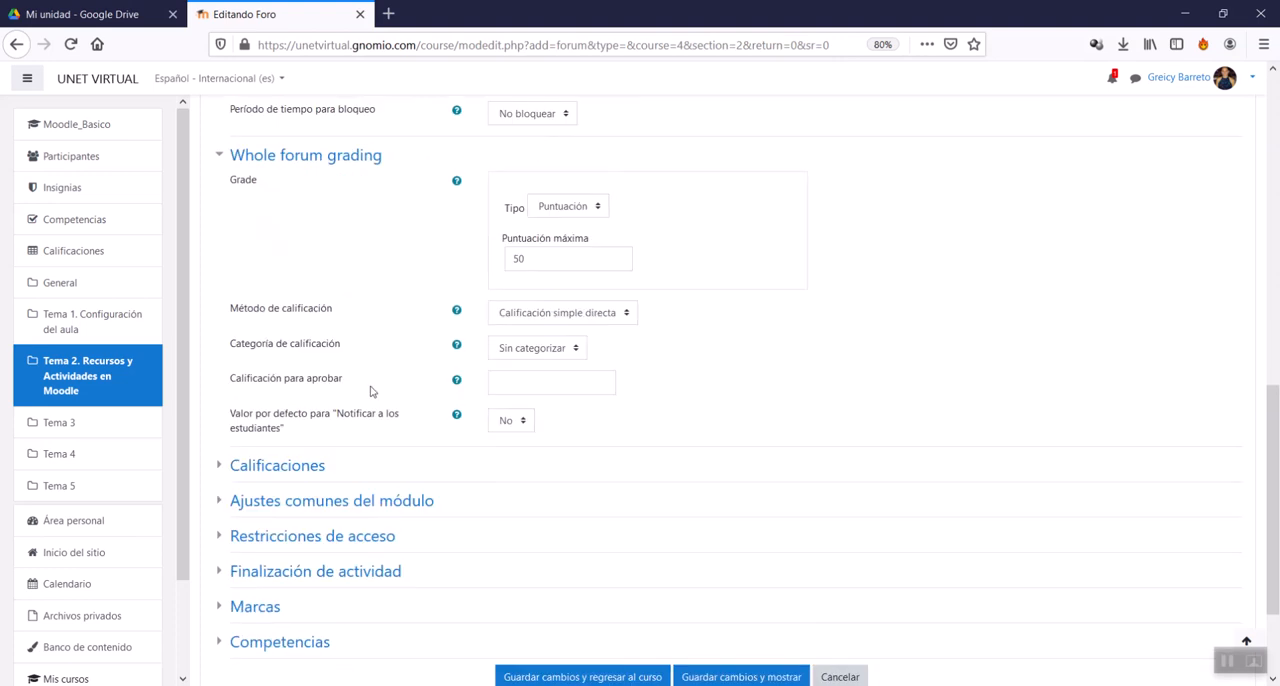
pyautogui.click(619, 315)
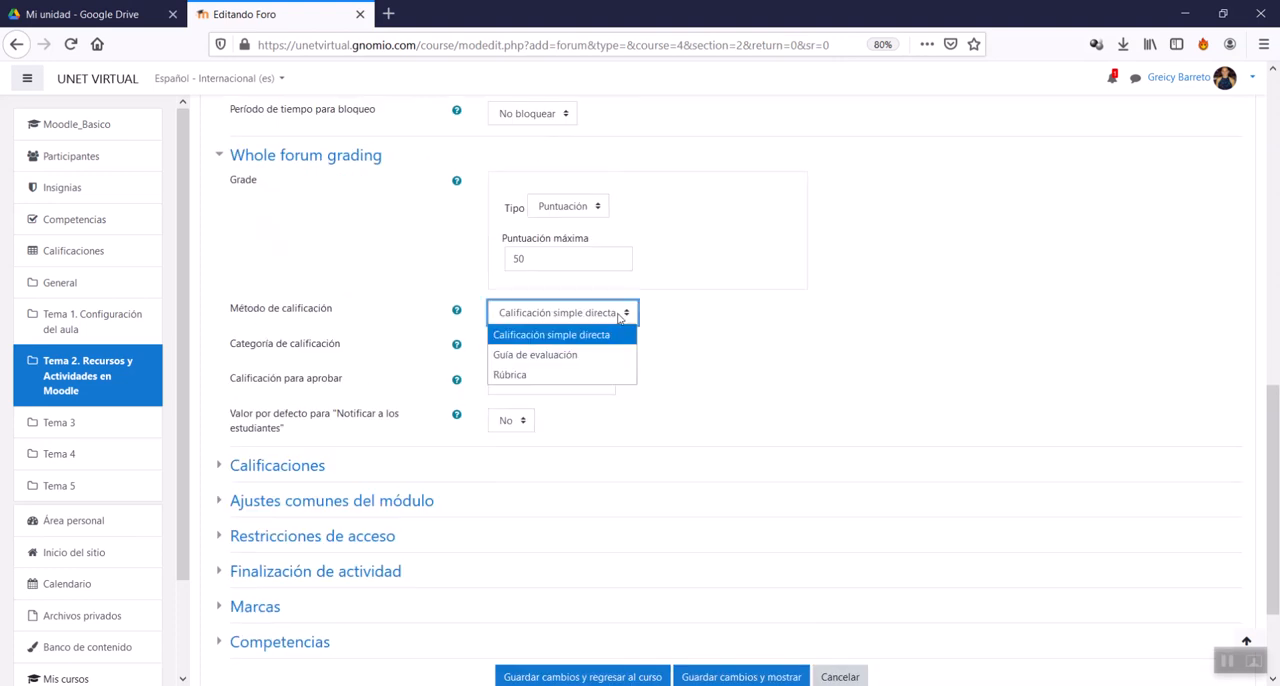
pyautogui.click(572, 336)
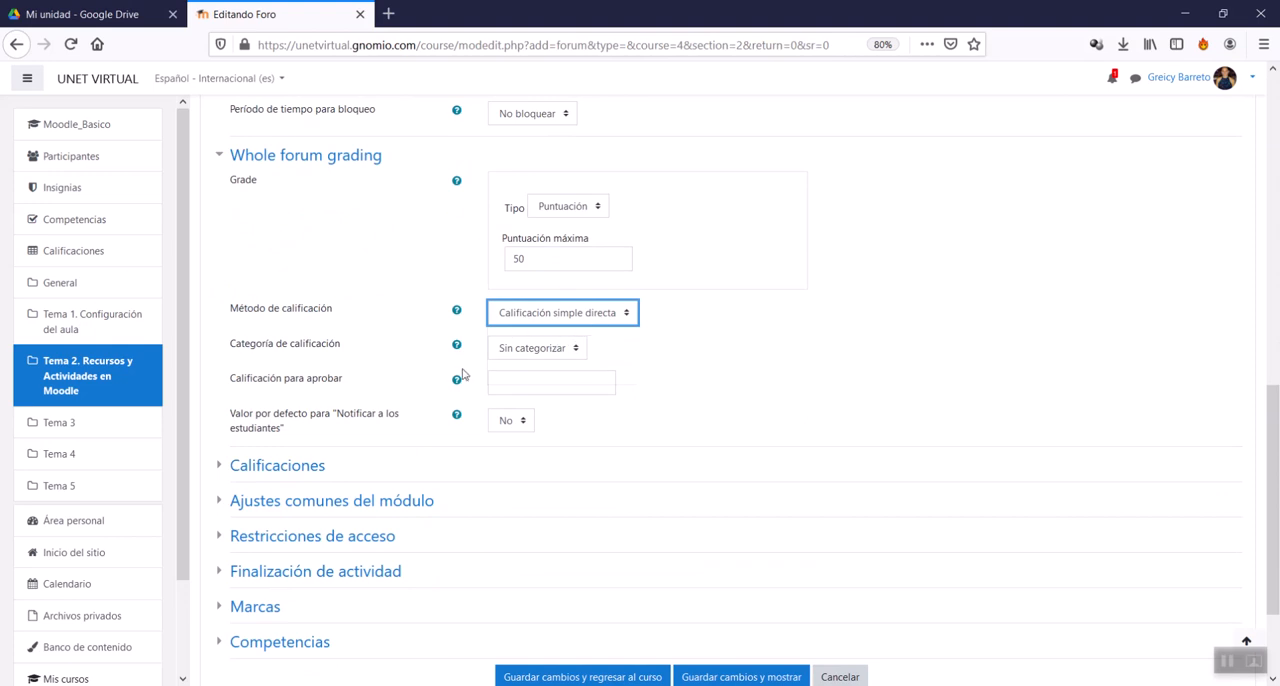
pyautogui.click(519, 349)
pyautogui.click(519, 349)
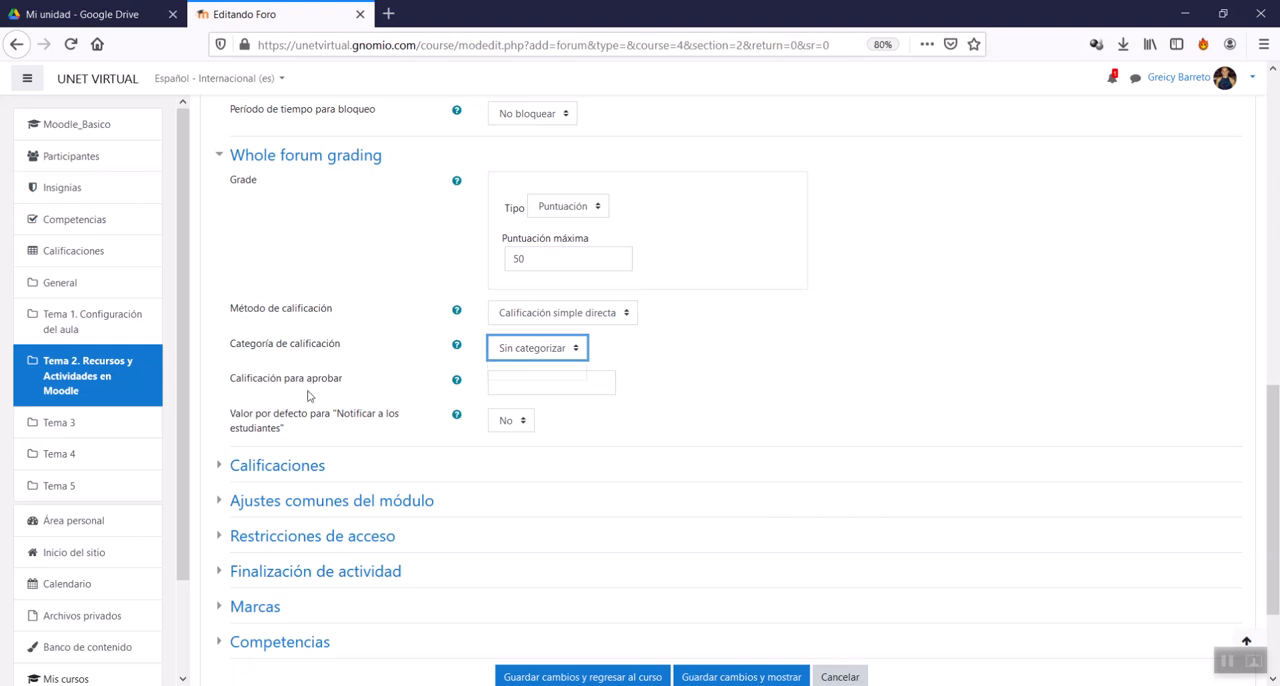
# Step: Try a Puntuación máxima of 100 with a Calificación para aprobar of 50
pyautogui.click(545, 377)
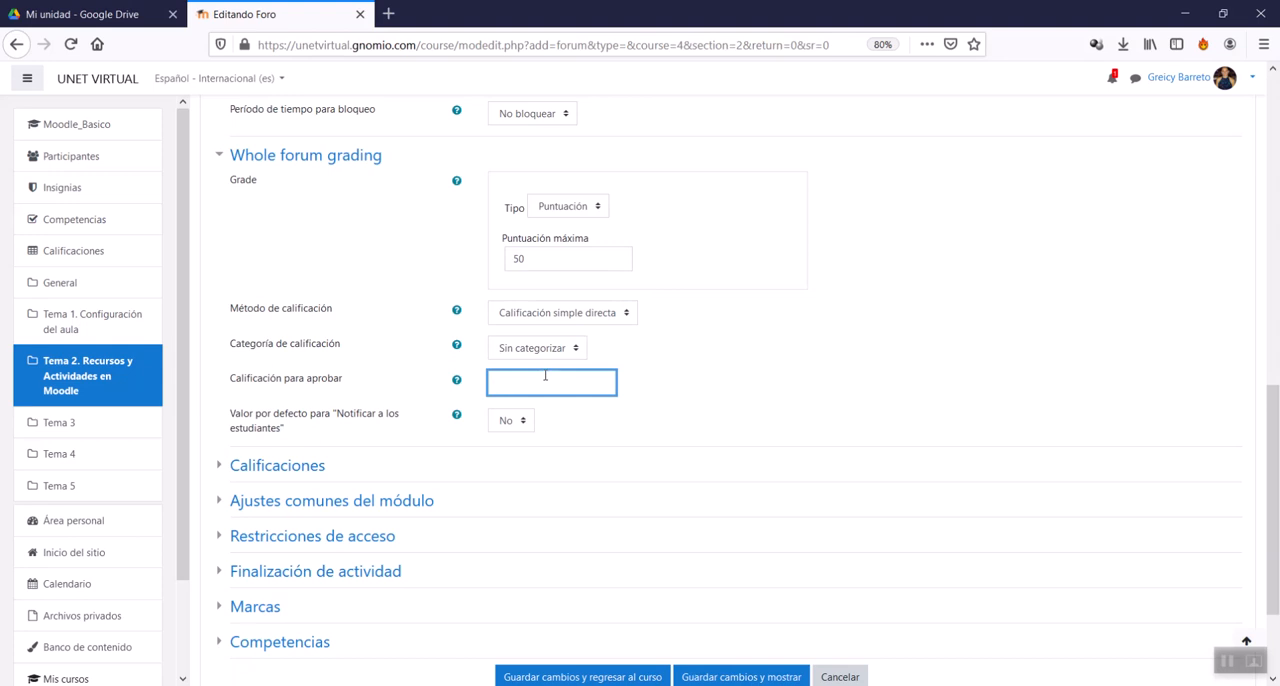
pyautogui.doubleClick(538, 258)
pyautogui.write('100')
pyautogui.click(515, 382)
pyautogui.write('50')
# Step: Set Puntuación máxima to 9, Calificación para aprobar to 5 and the default for notifying students to Sí
pyautogui.doubleClick(539, 257)
pyautogui.write('9')
pyautogui.doubleClick(513, 382)
pyautogui.write('5')
pyautogui.click(858, 409)
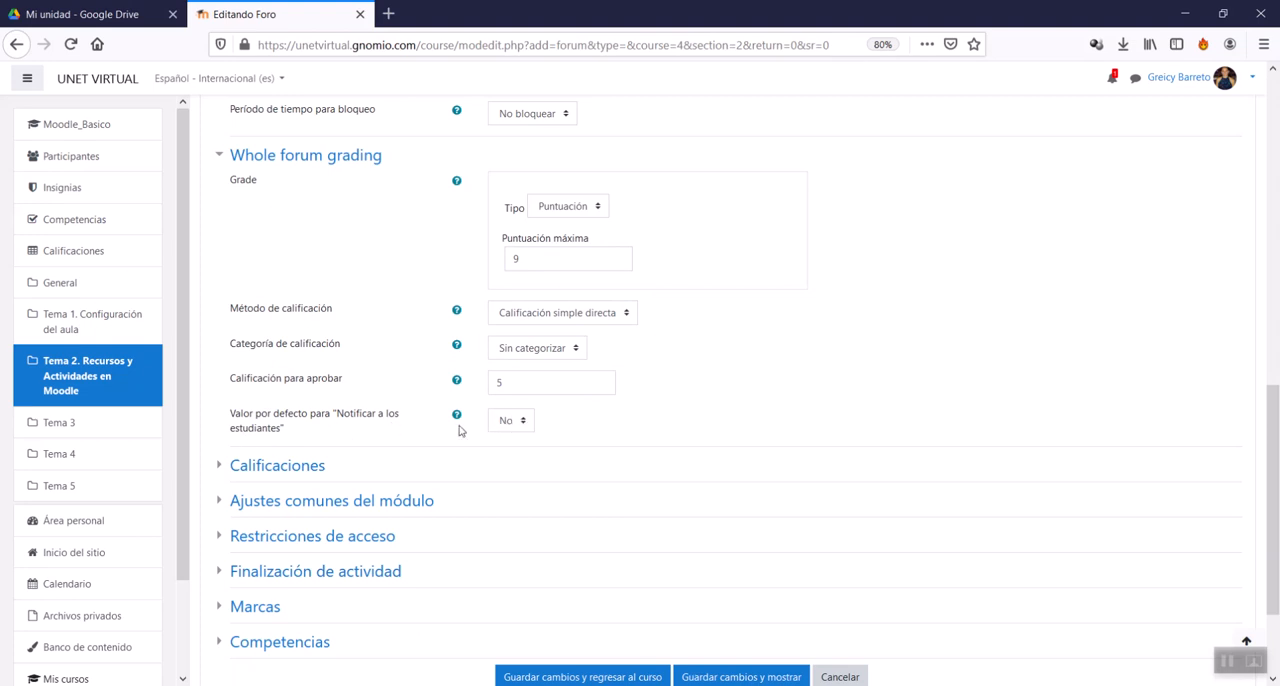
pyautogui.click(530, 421)
pyautogui.click(510, 462)
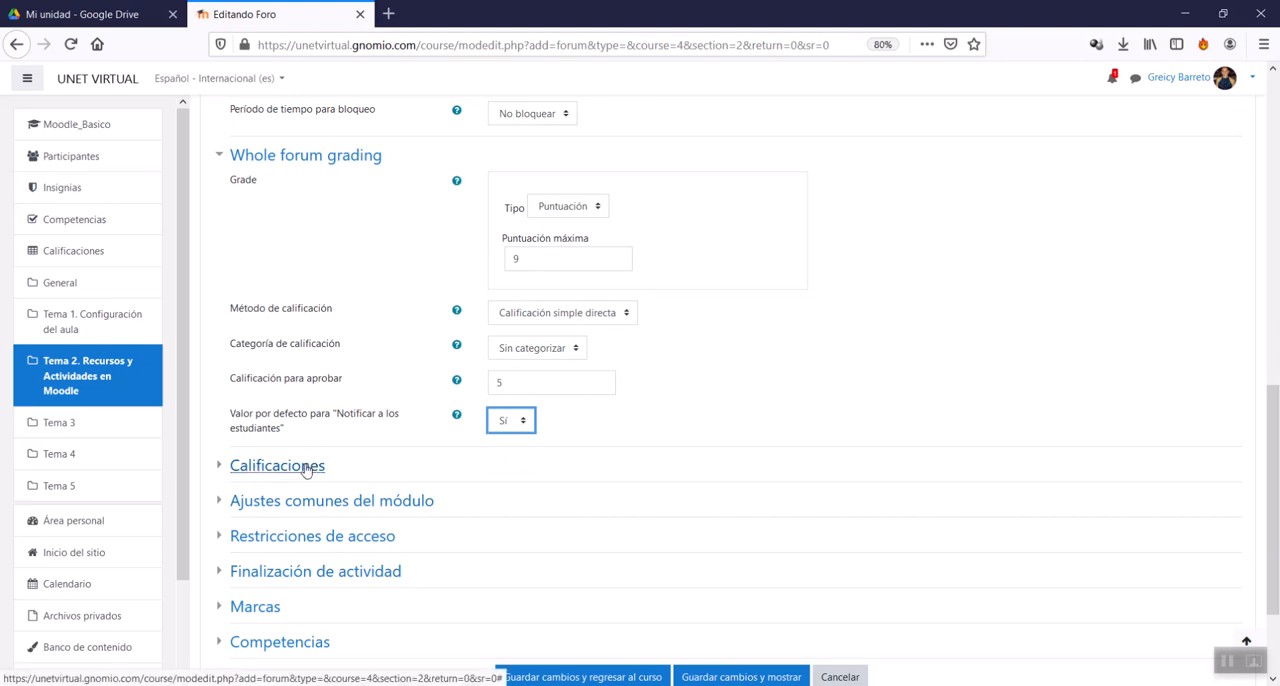
# Step: Change Tipo de foro to Foro para uso general
pyautogui.scroll(5, 566, 450)
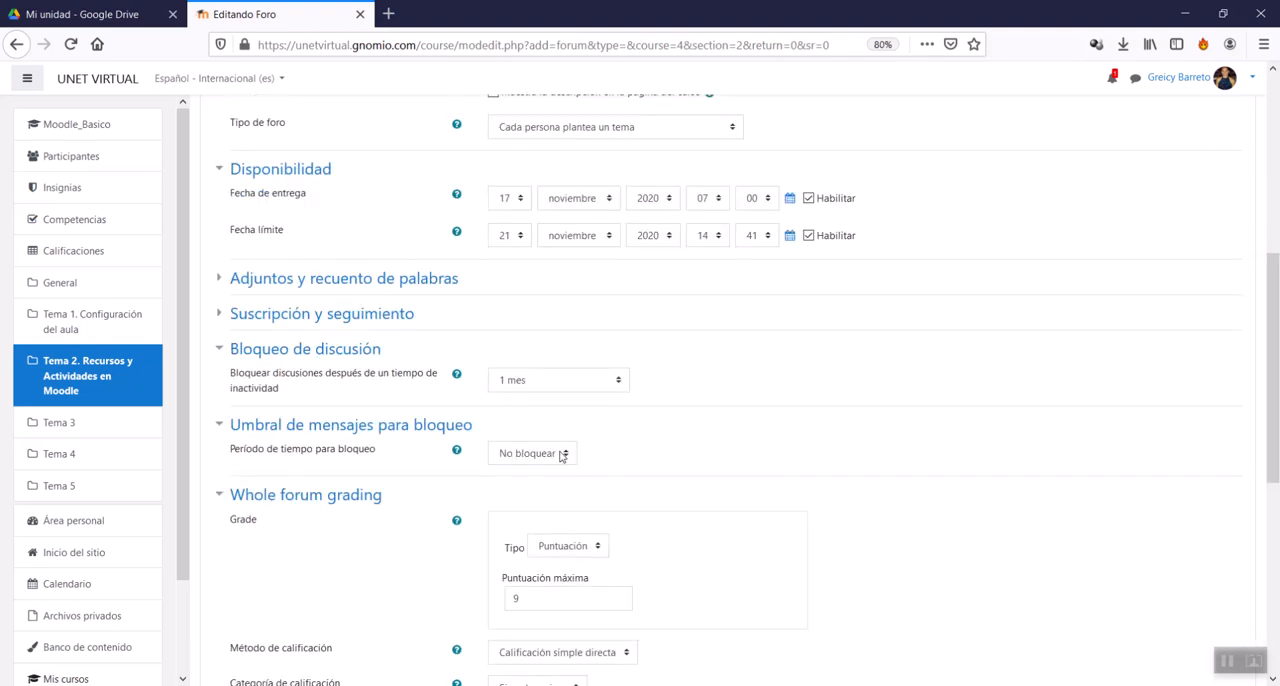
pyautogui.scroll(5, 561, 456)
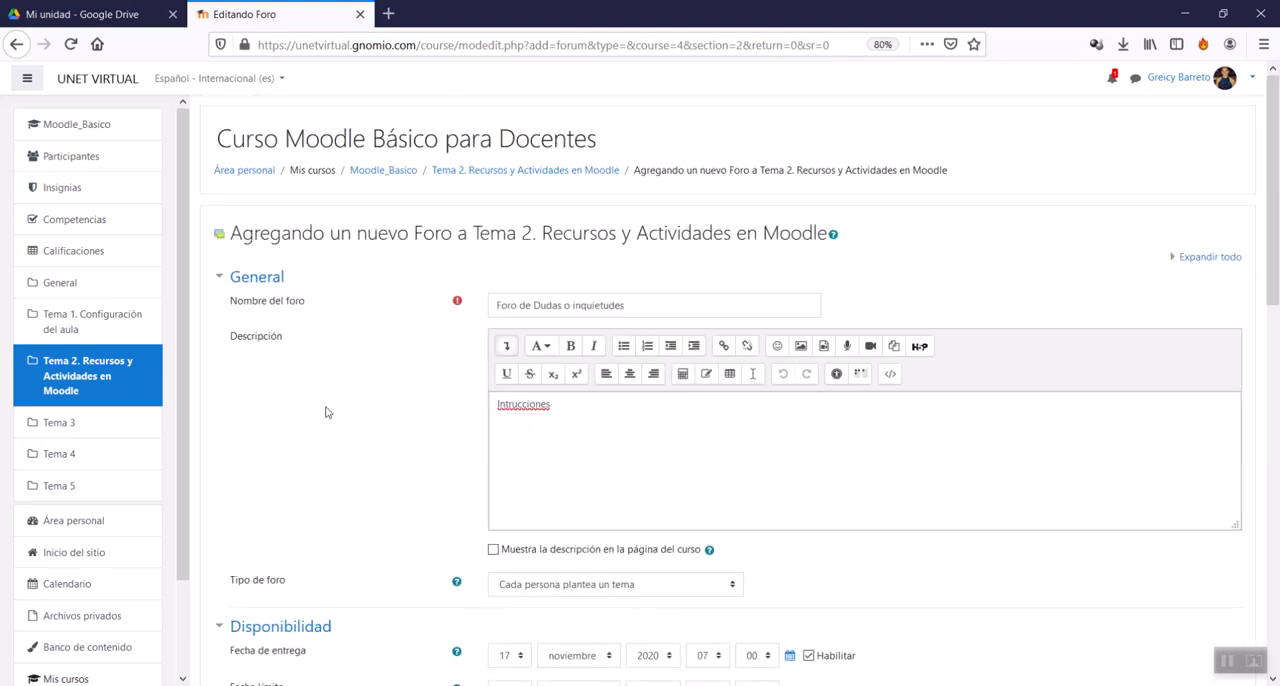
pyautogui.click(586, 457)
pyautogui.scroll(-4, 586, 465)
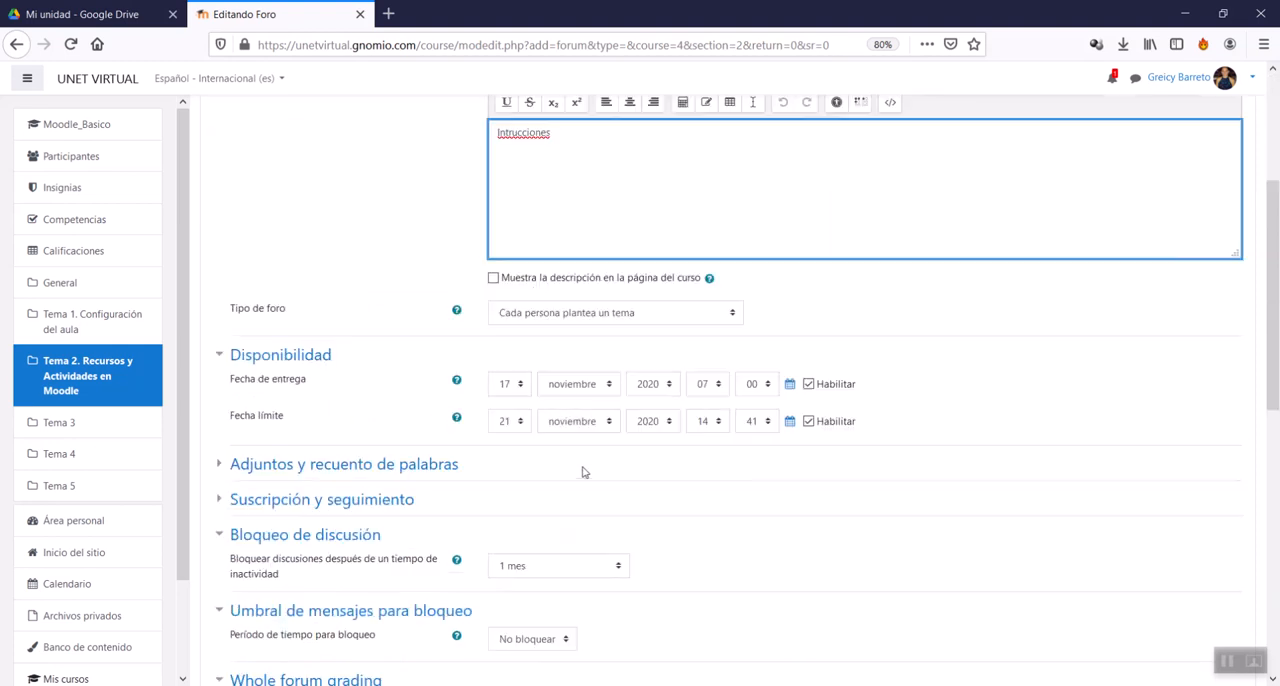
pyautogui.scroll(-1, 505, 363)
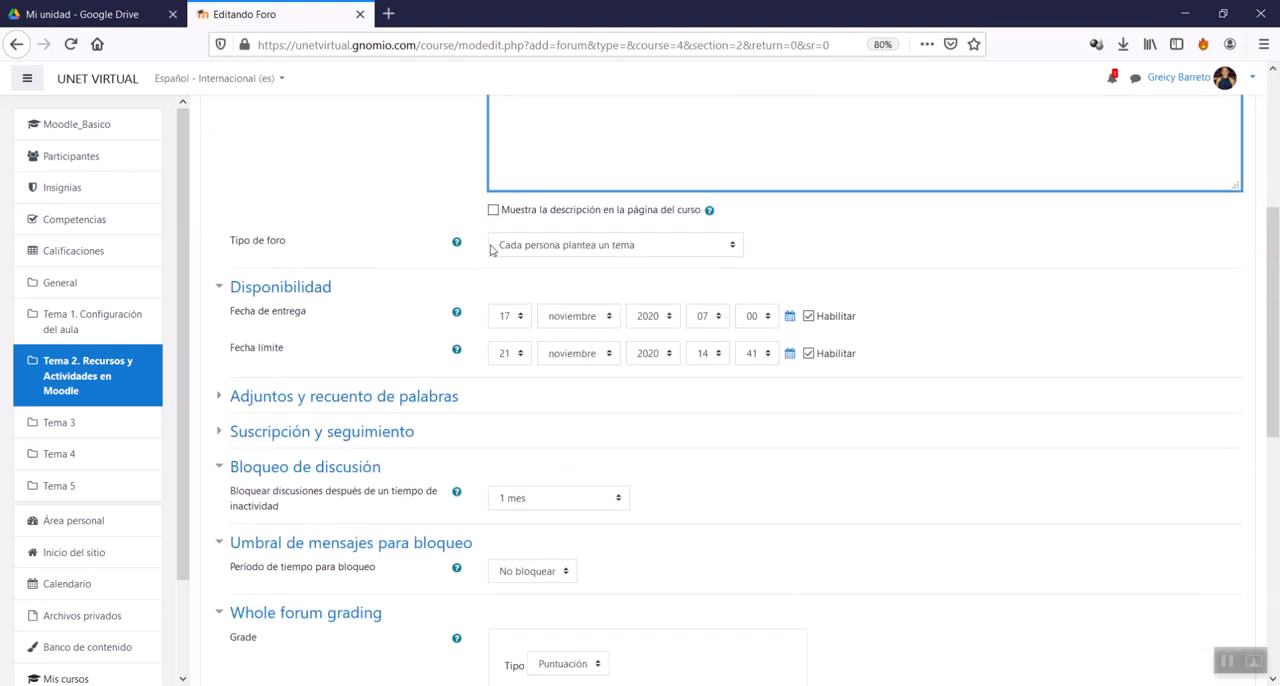
pyautogui.click(632, 243)
pyautogui.click(558, 348)
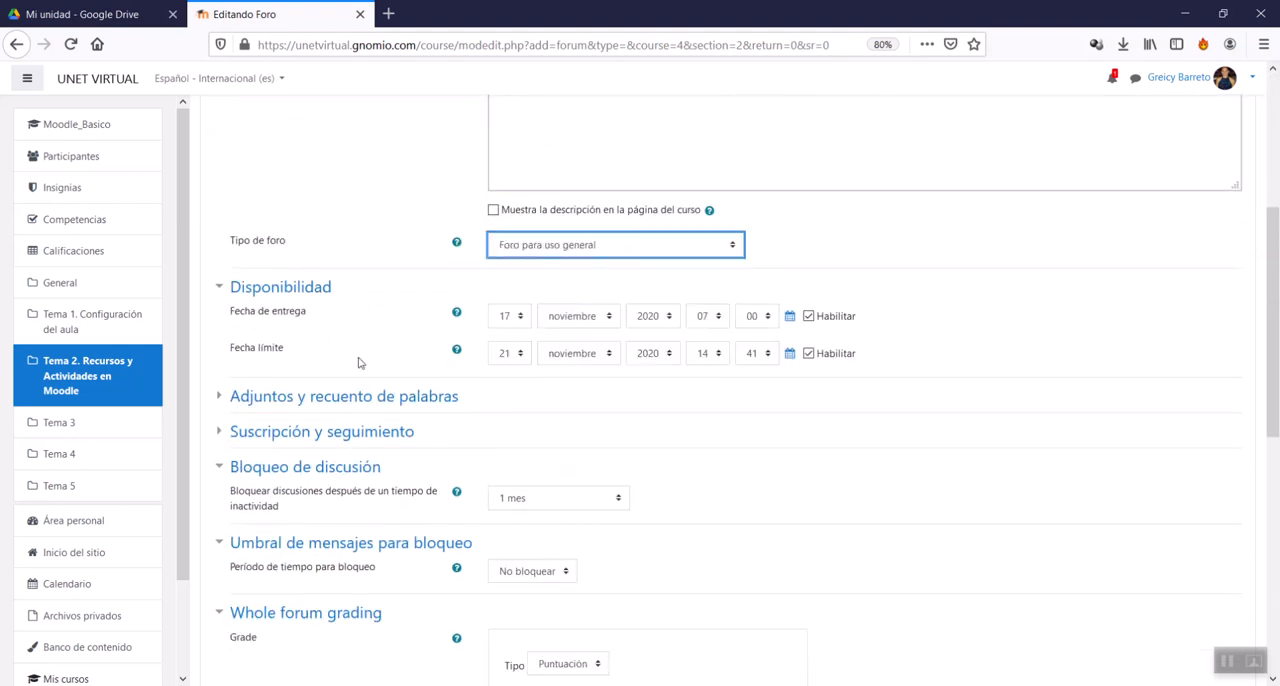
# Step: Set the inactivity period in Bloqueo de discusión to No bloquear discusiones
pyautogui.scroll(-2, 437, 430)
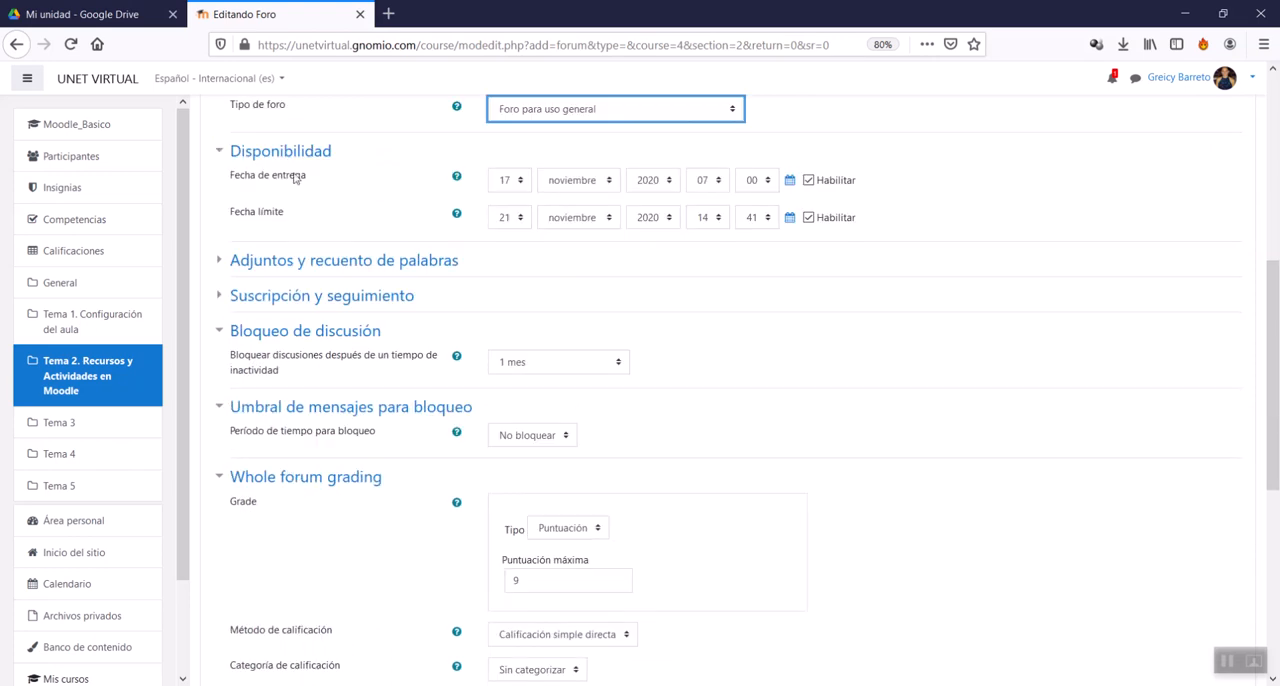
pyautogui.scroll(-2, 560, 372)
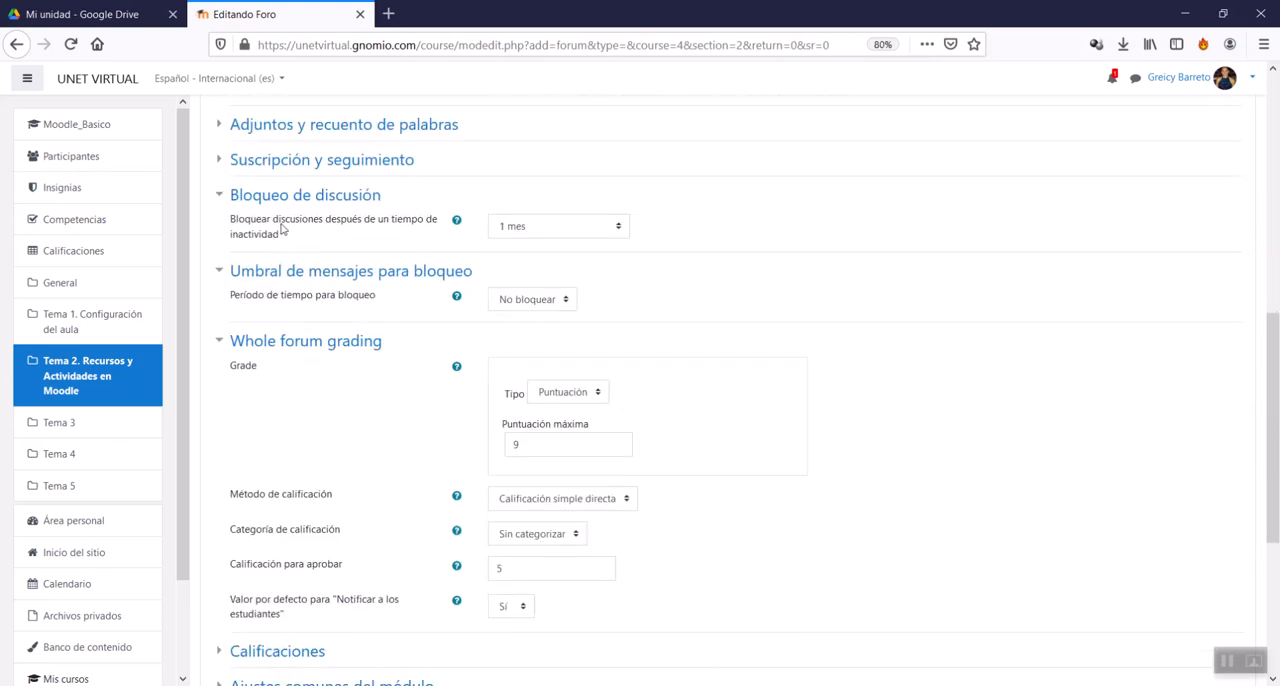
pyautogui.click(493, 231)
pyautogui.click(545, 246)
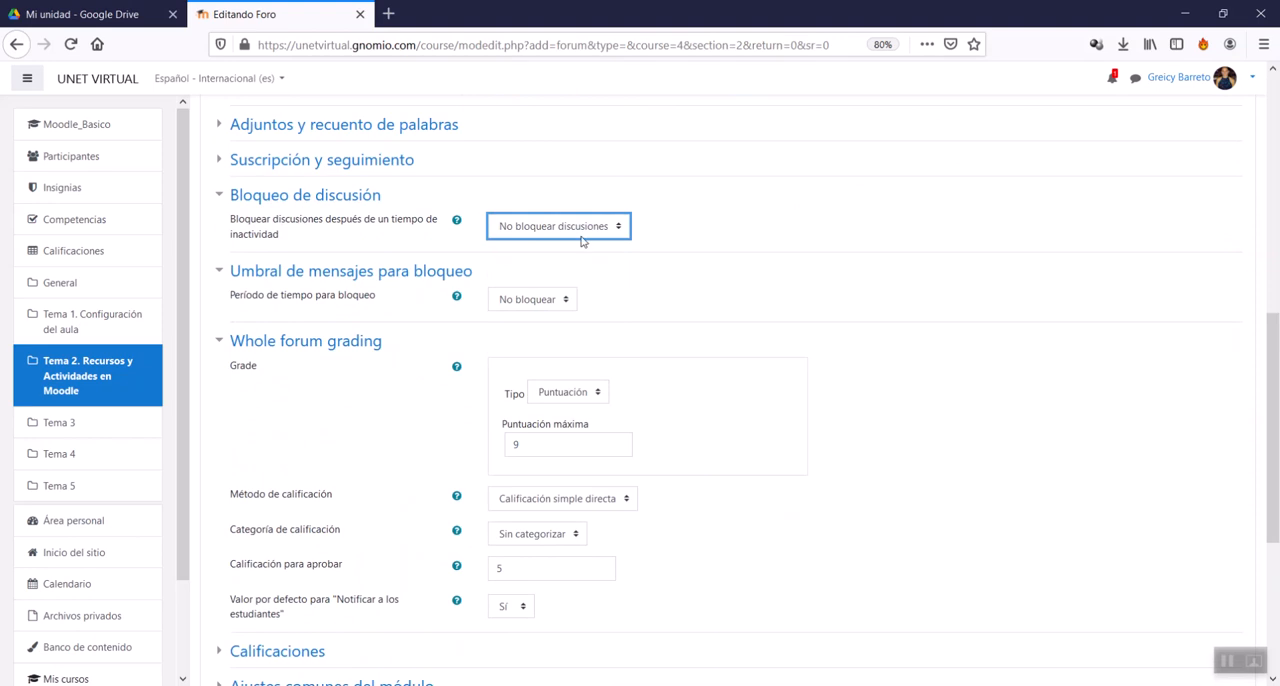
pyautogui.click(714, 269)
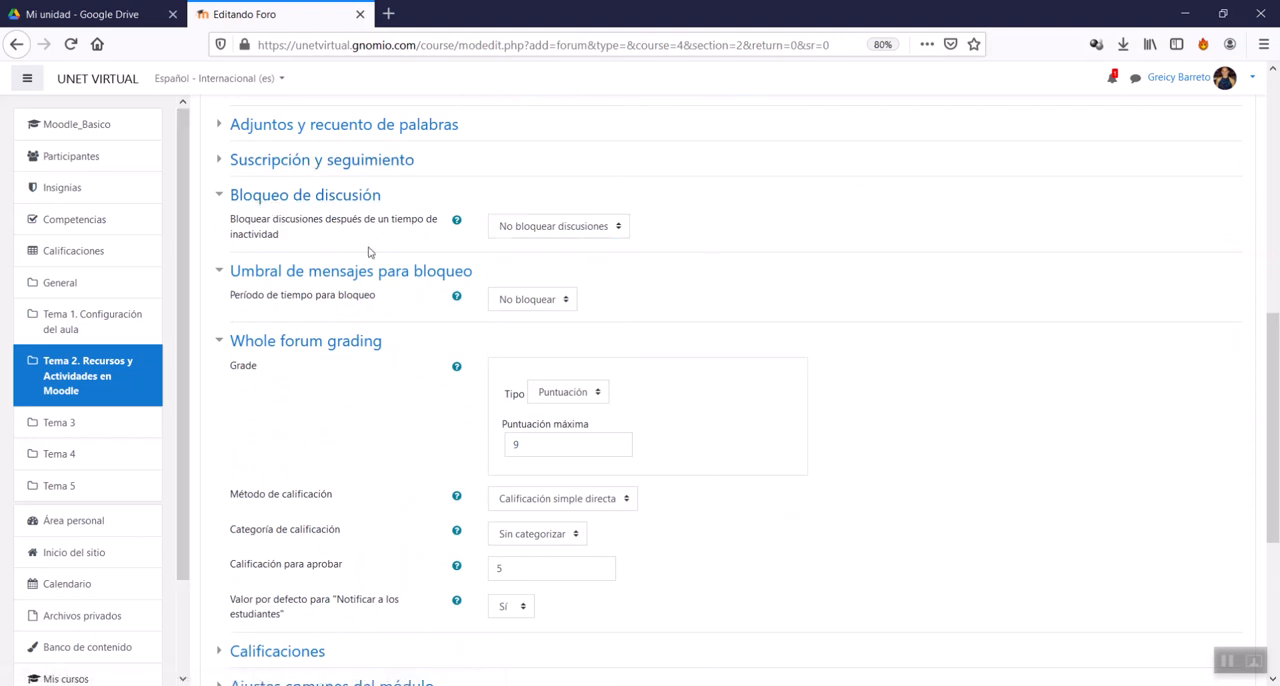
# Step: Set Tamaño máximo del archivo adjunto to 10MB in the Adjuntos y recuento de palabras settings
pyautogui.click(355, 164)
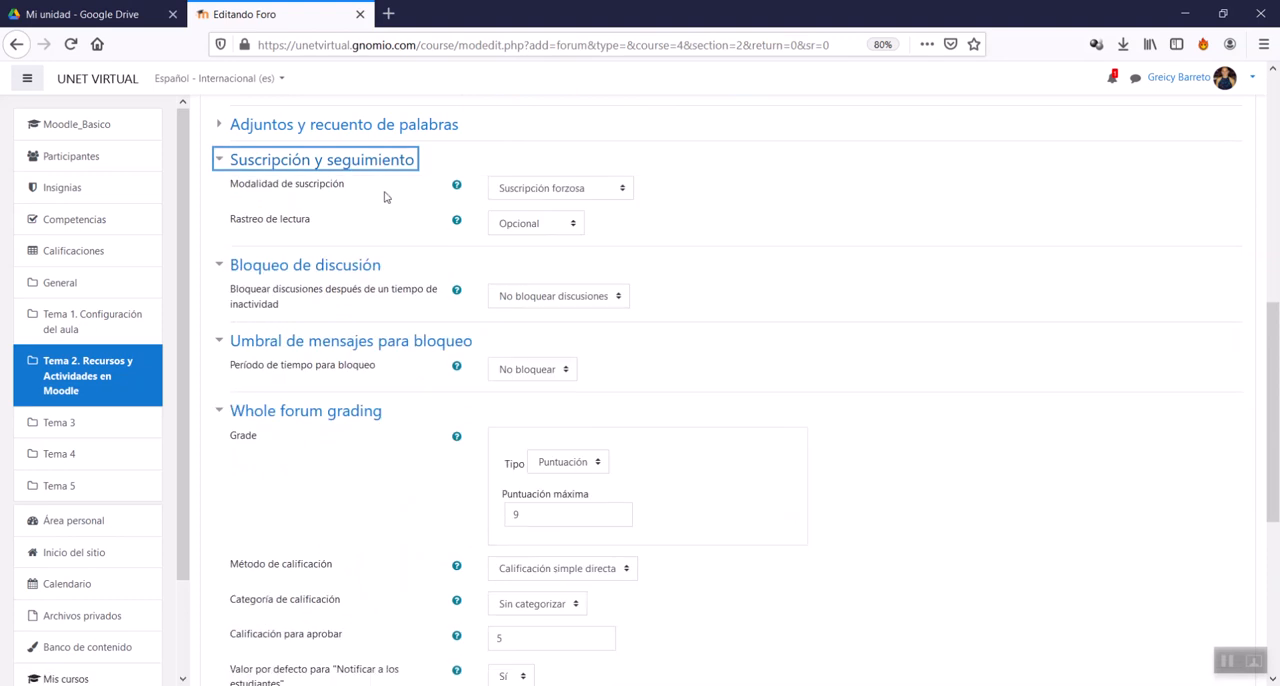
pyautogui.click(343, 164)
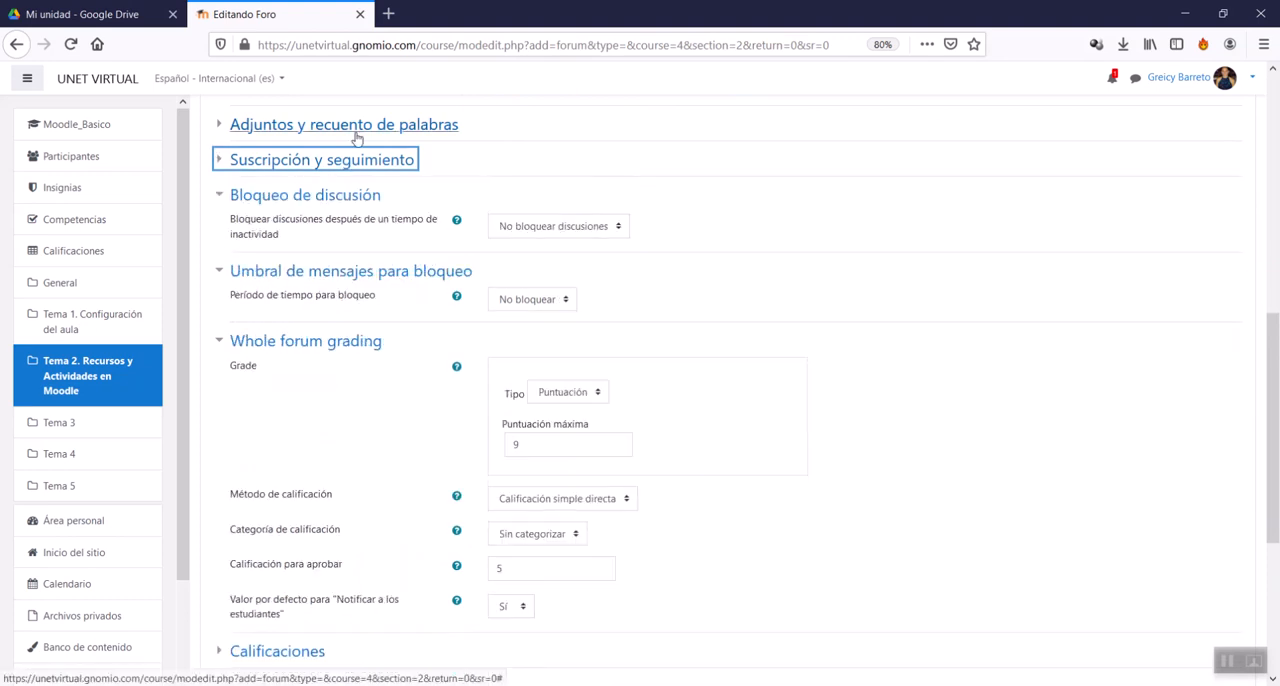
pyautogui.click(357, 130)
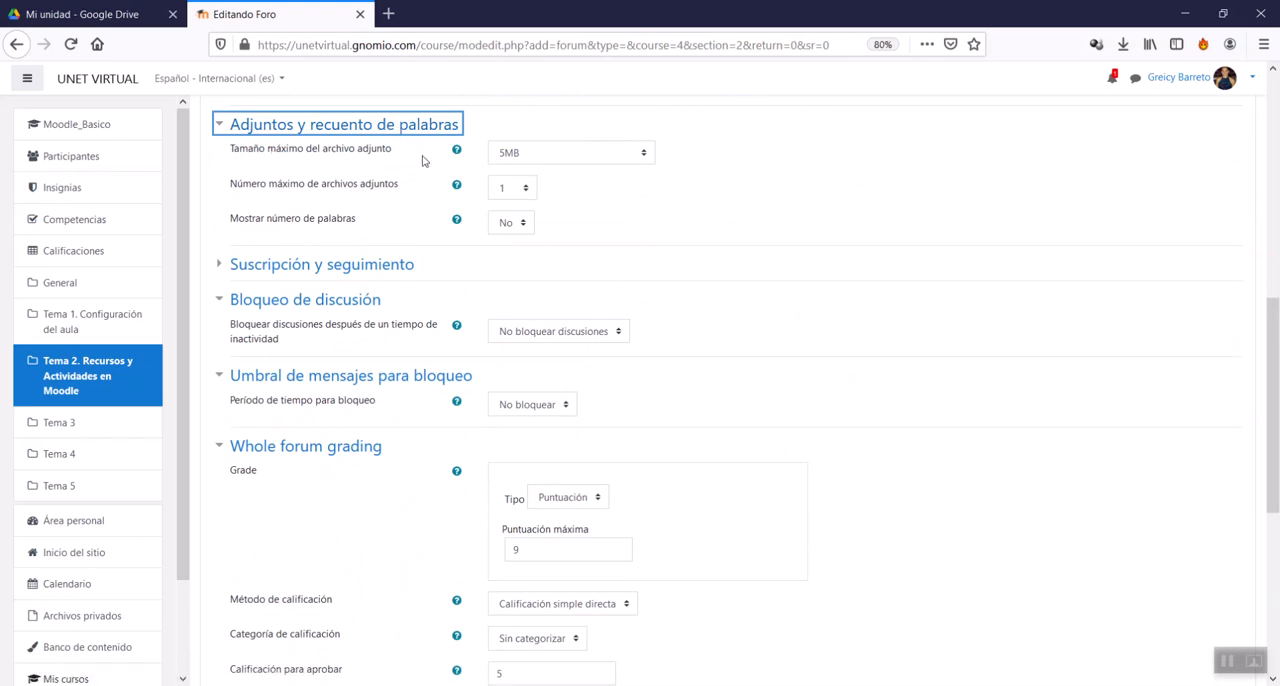
pyautogui.click(537, 157)
pyautogui.click(525, 254)
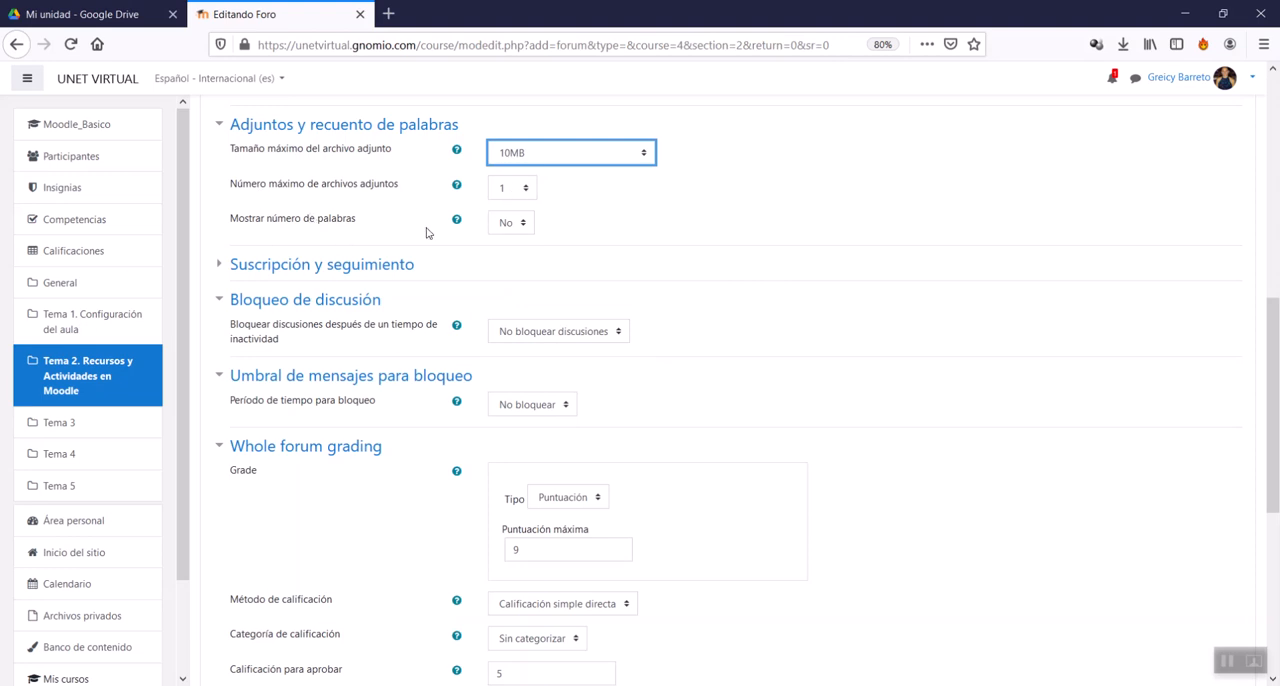
pyautogui.click(317, 128)
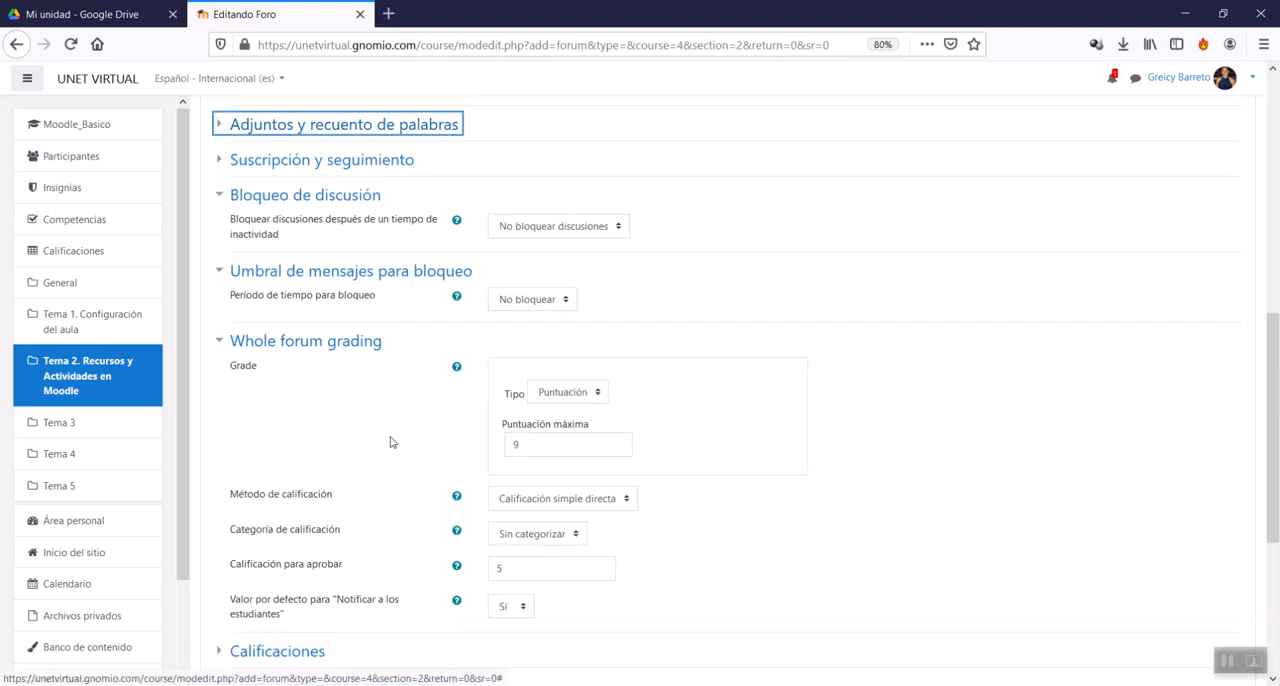
# Step: Under Whole forum grading, set Puntuación máxima to 100 and Calificación para aprobar to 50
pyautogui.scroll(-3, 380, 420)
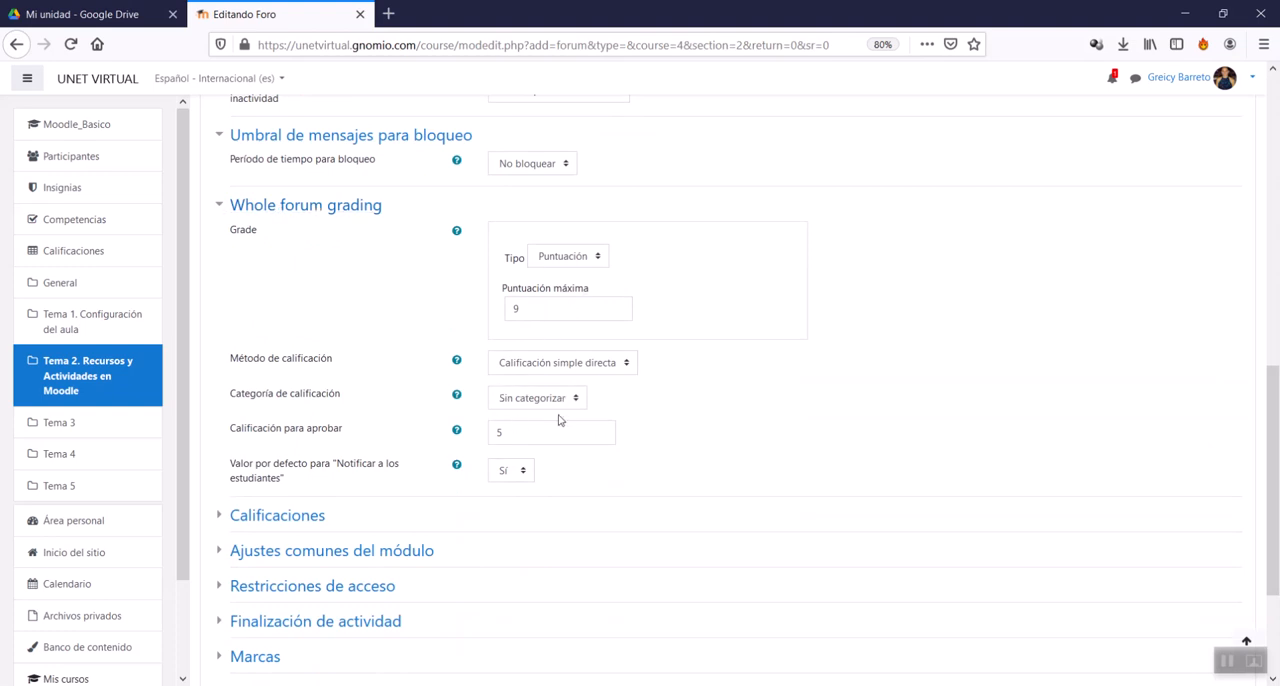
pyautogui.scroll(-2, 560, 417)
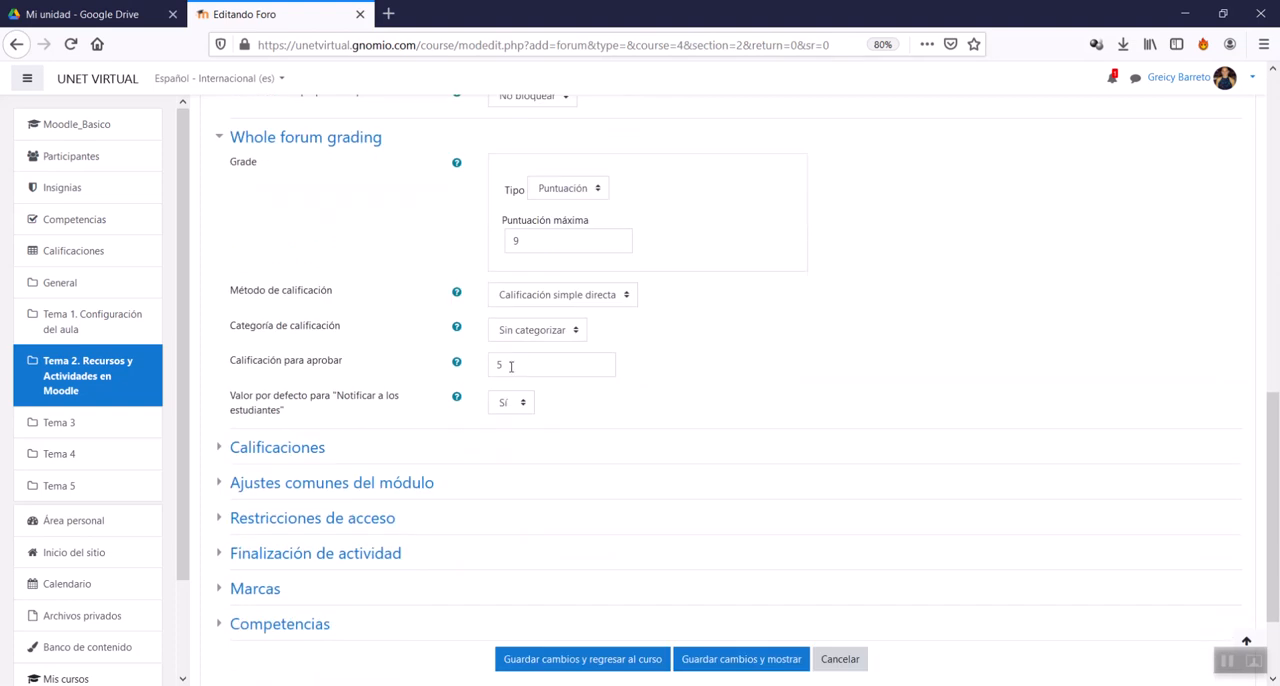
pyautogui.moveTo(521, 241); pyautogui.dragTo(485, 229)
pyautogui.write('100')
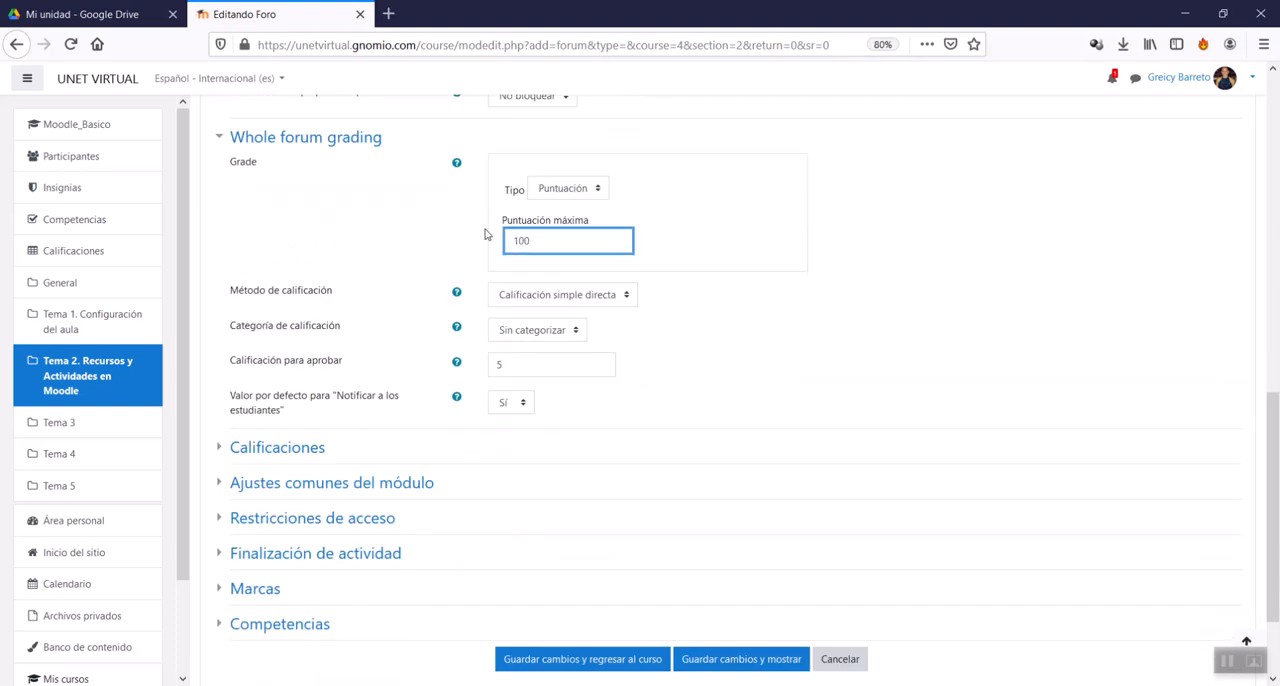
pyautogui.moveTo(505, 365); pyautogui.dragTo(416, 346)
pyautogui.write('50')
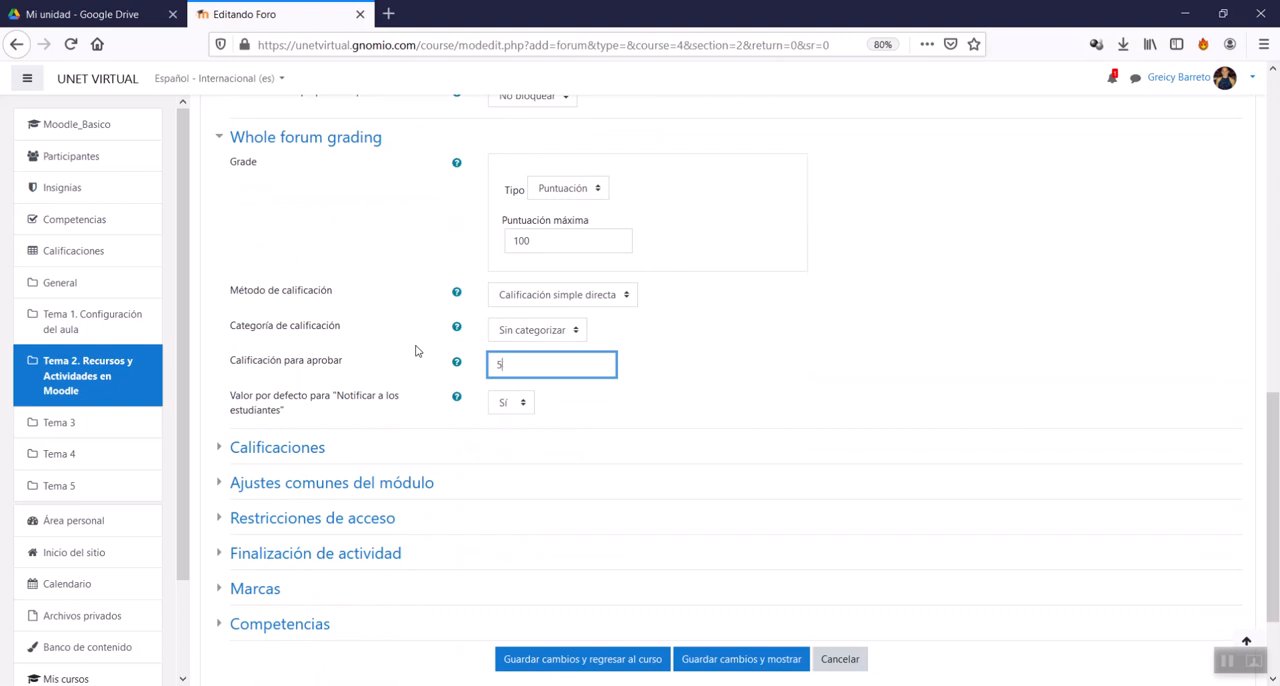
pyautogui.click(770, 298)
# Step: Set Tipo de consolidación in the Calificaciones section to Calificación máxima
pyautogui.scroll(-2, 341, 437)
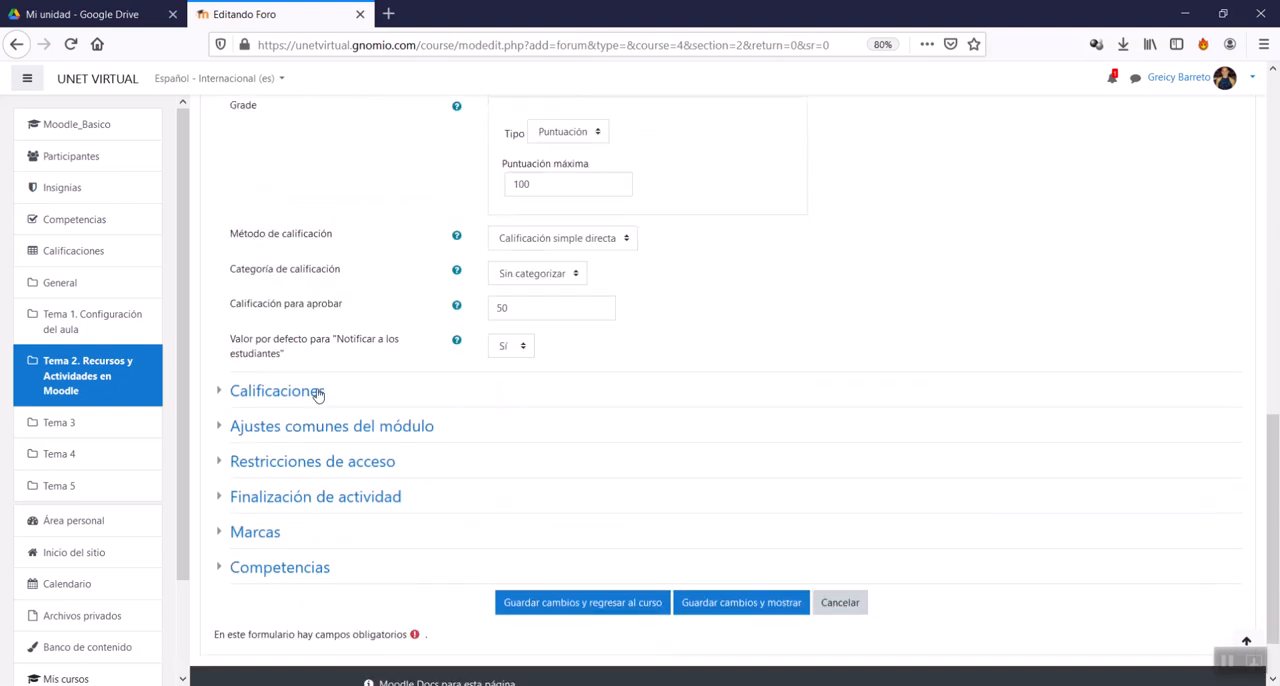
pyautogui.click(257, 378)
pyautogui.scroll(-3, 380, 420)
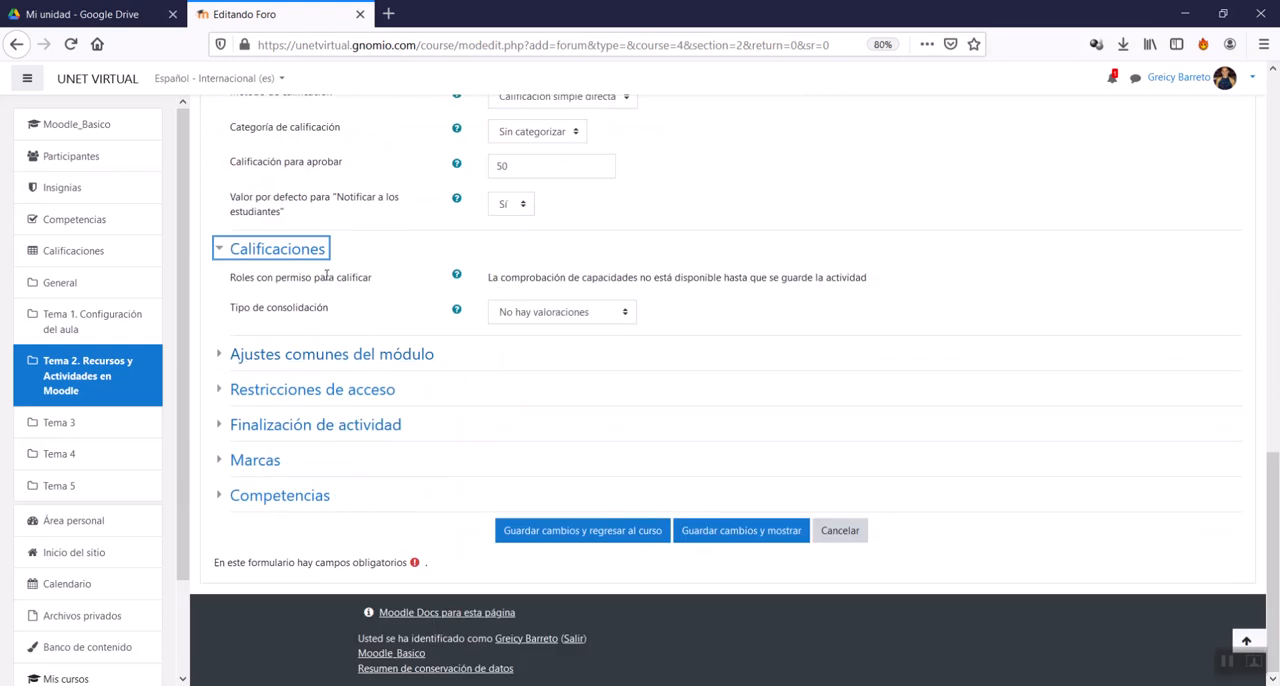
pyautogui.click(590, 318)
pyautogui.click(592, 316)
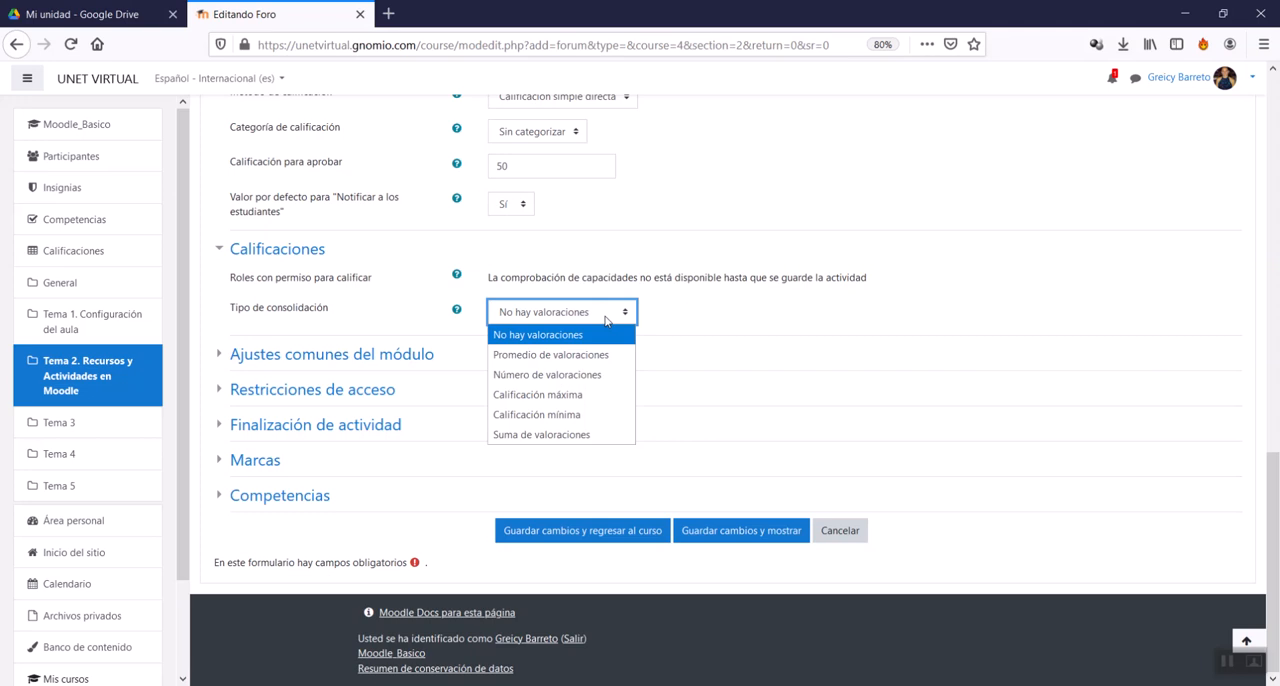
pyautogui.click(540, 395)
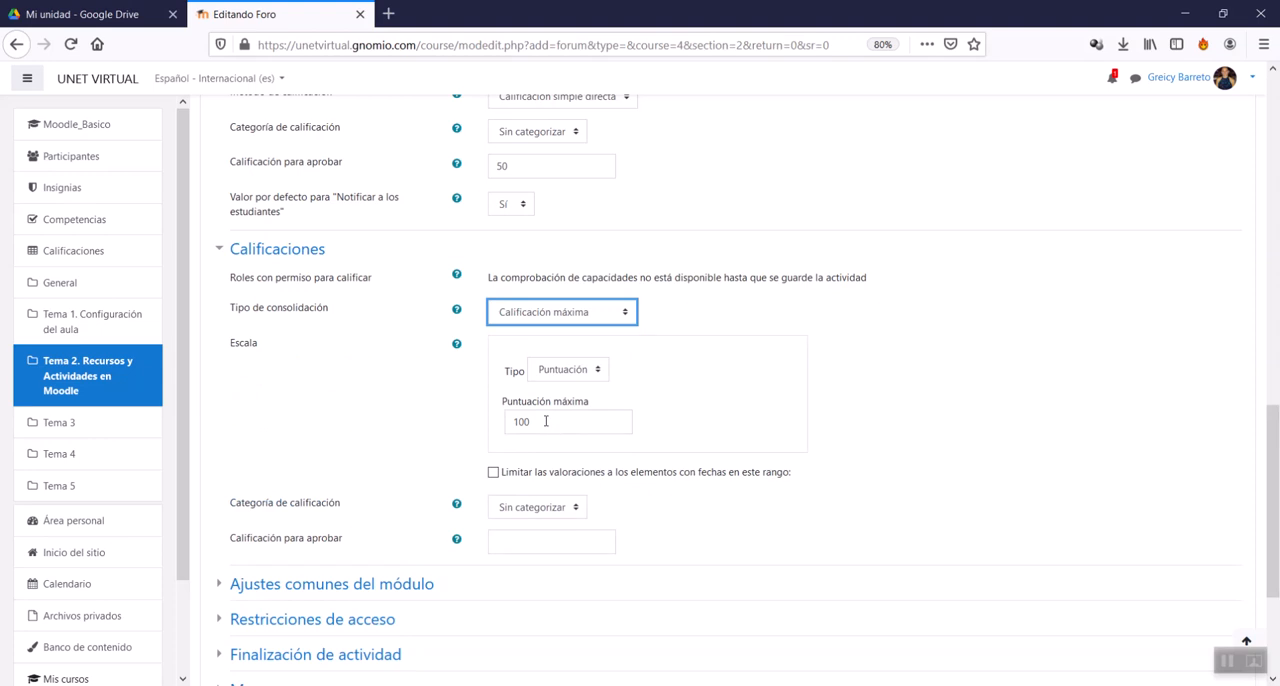
# Step: Try Suma de valoraciones as the Tipo de consolidación, and return it to Calificación máxima
pyautogui.click(558, 318)
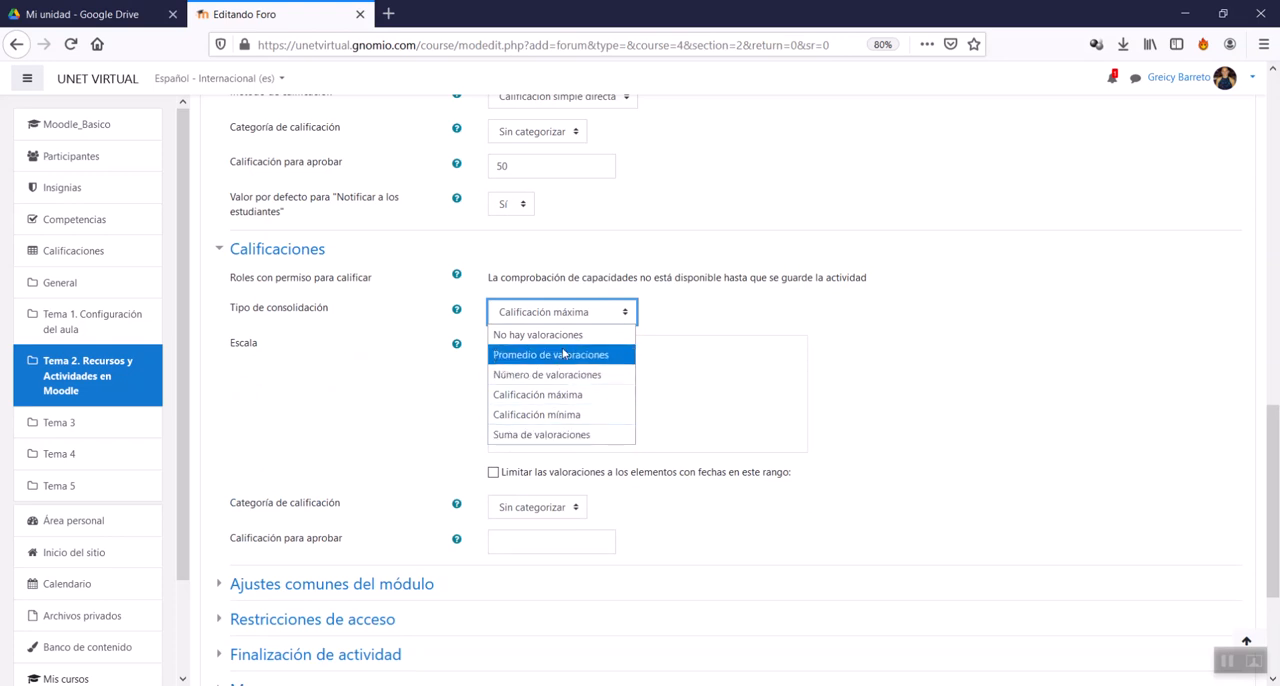
pyautogui.click(572, 434)
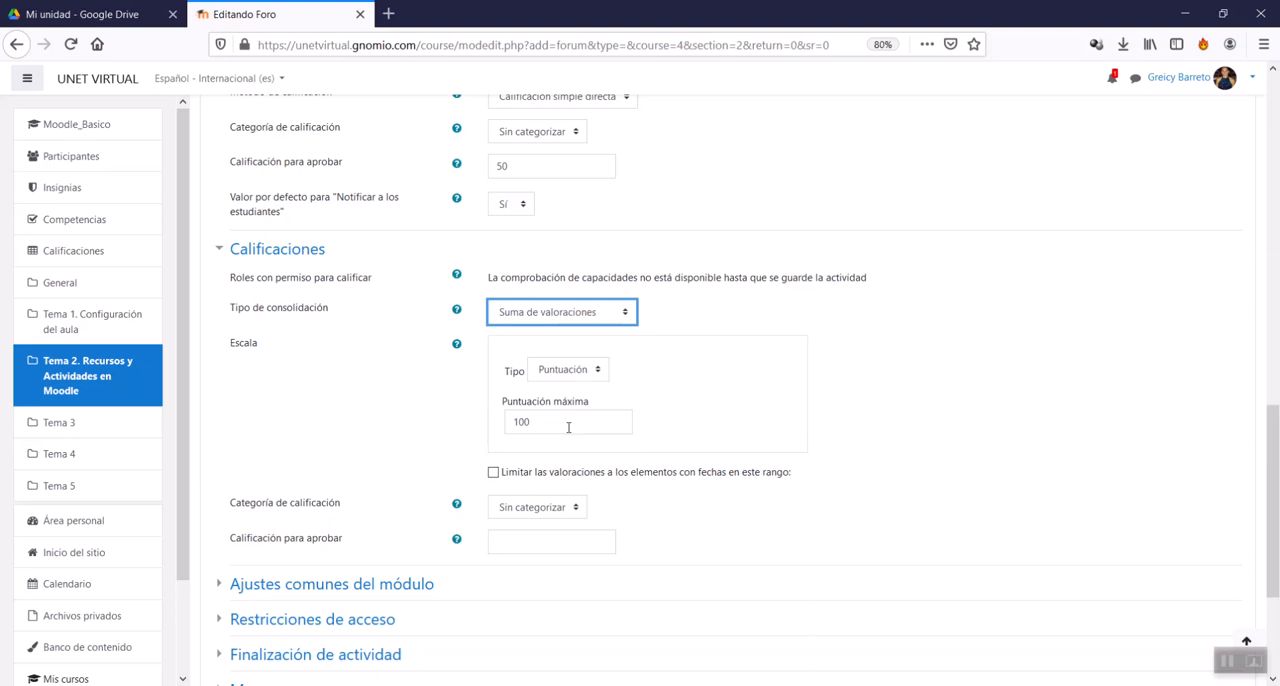
pyautogui.click(497, 316)
pyautogui.click(497, 316)
pyautogui.click(512, 320)
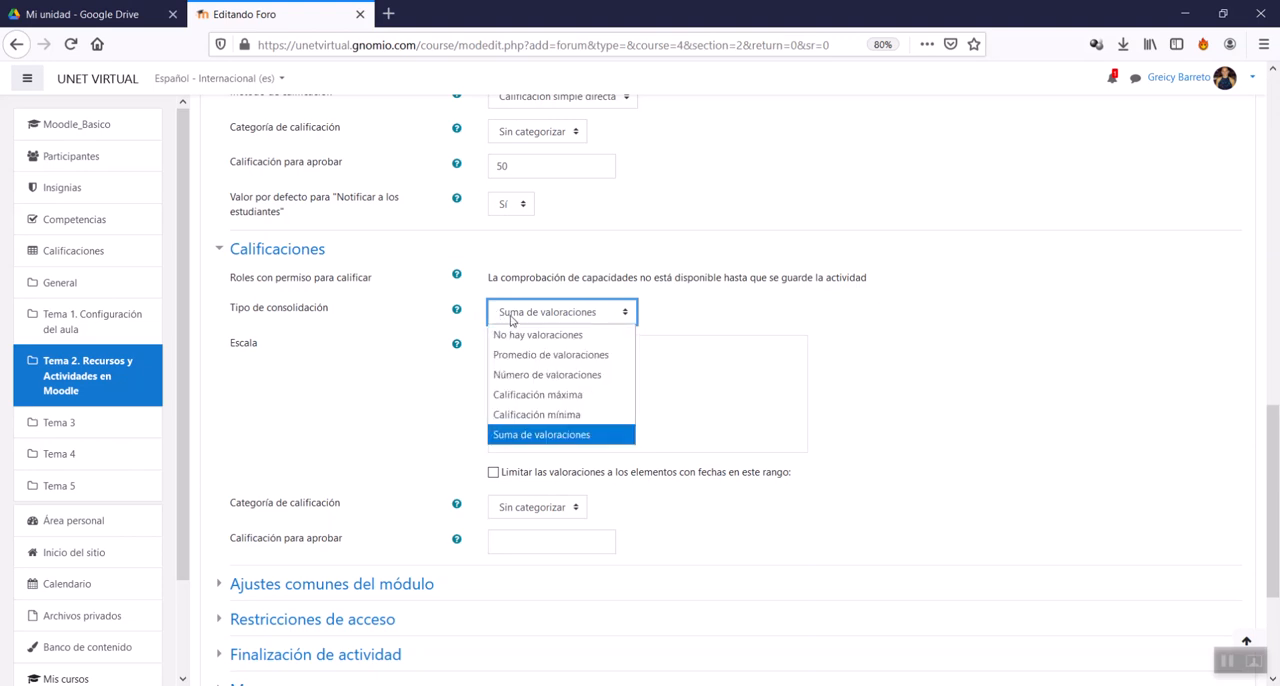
pyautogui.click(540, 396)
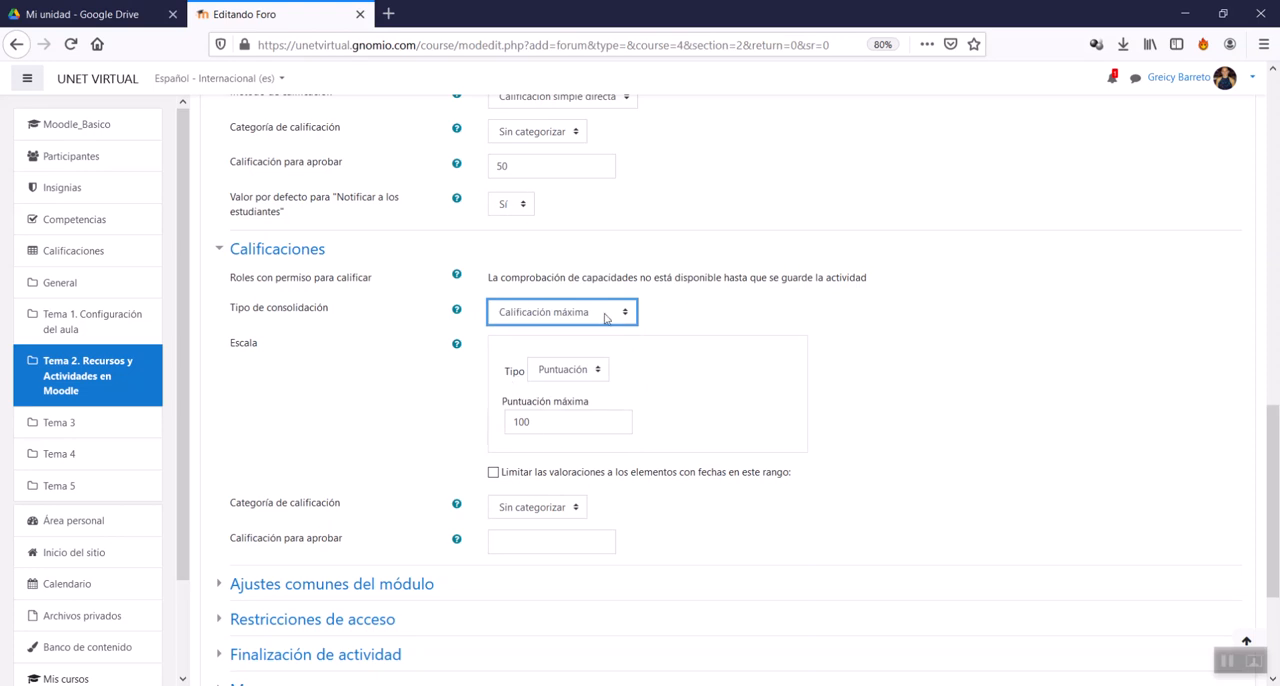
# Step: Try limiting the ratings to items dated within a range, and remove the limit again
pyautogui.scroll(-1, 563, 490)
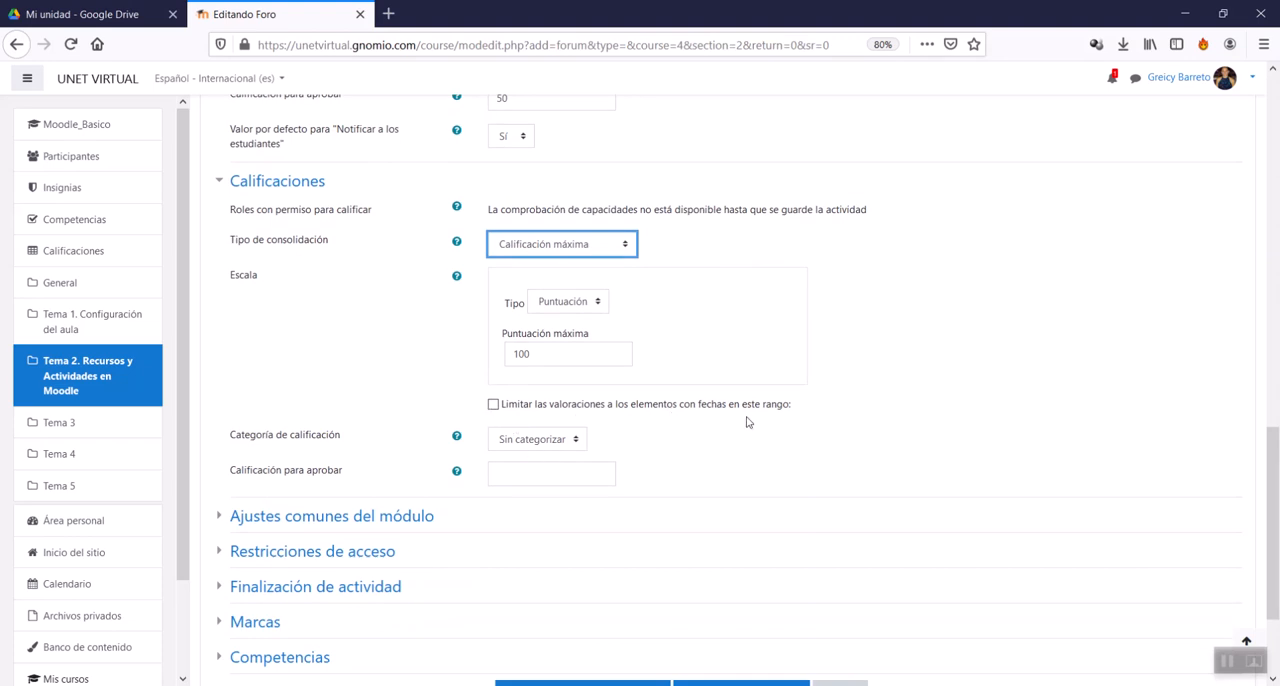
pyautogui.click(617, 406)
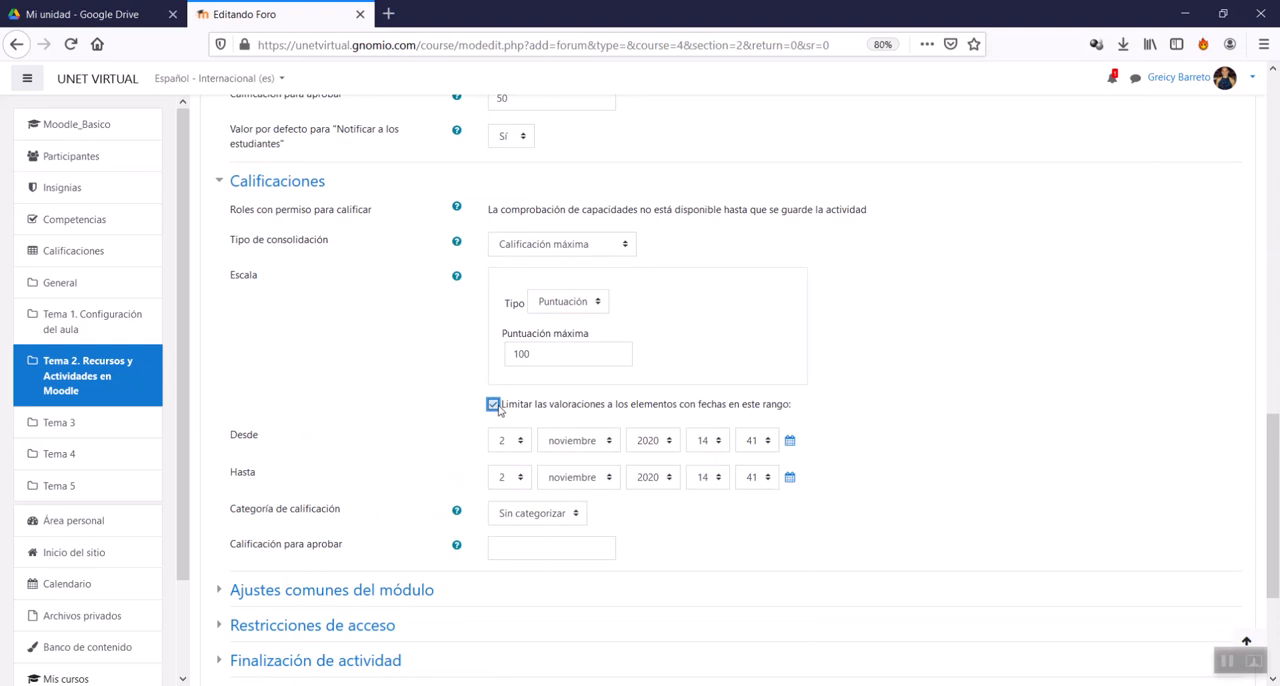
pyautogui.click(494, 405)
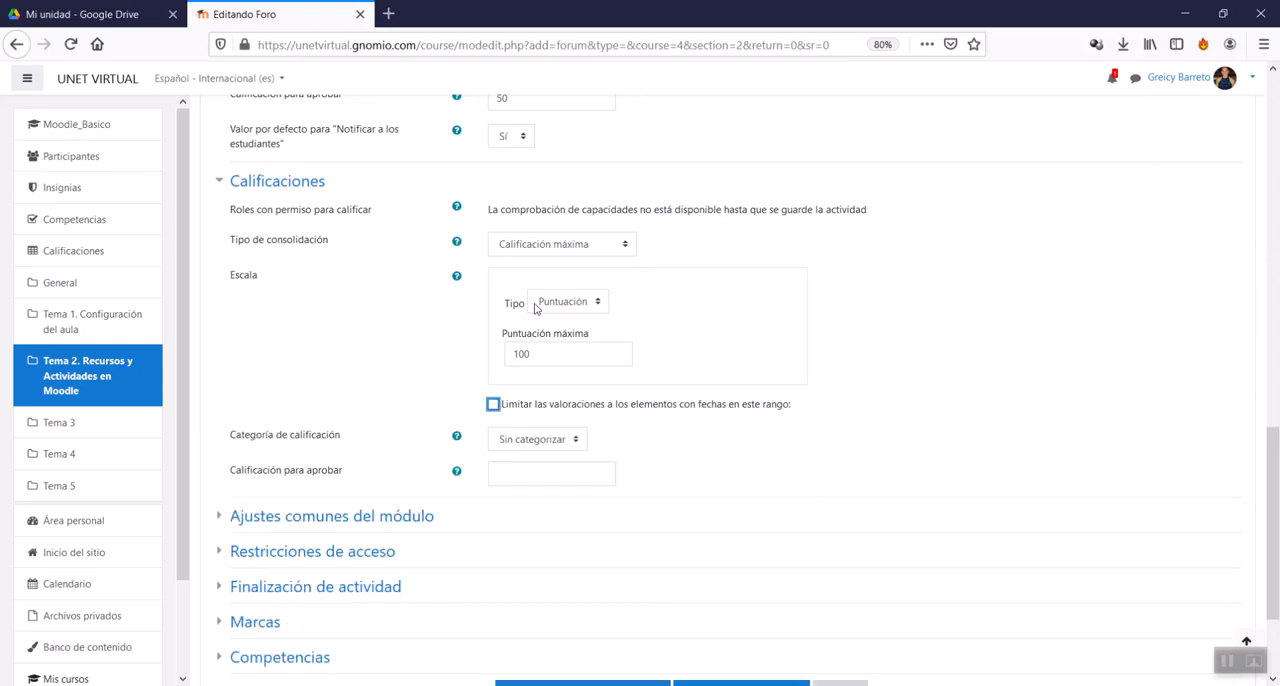
# Step: Set Calificación para aprobar in the Calificaciones section to 50
pyautogui.scroll(-2, 523, 420)
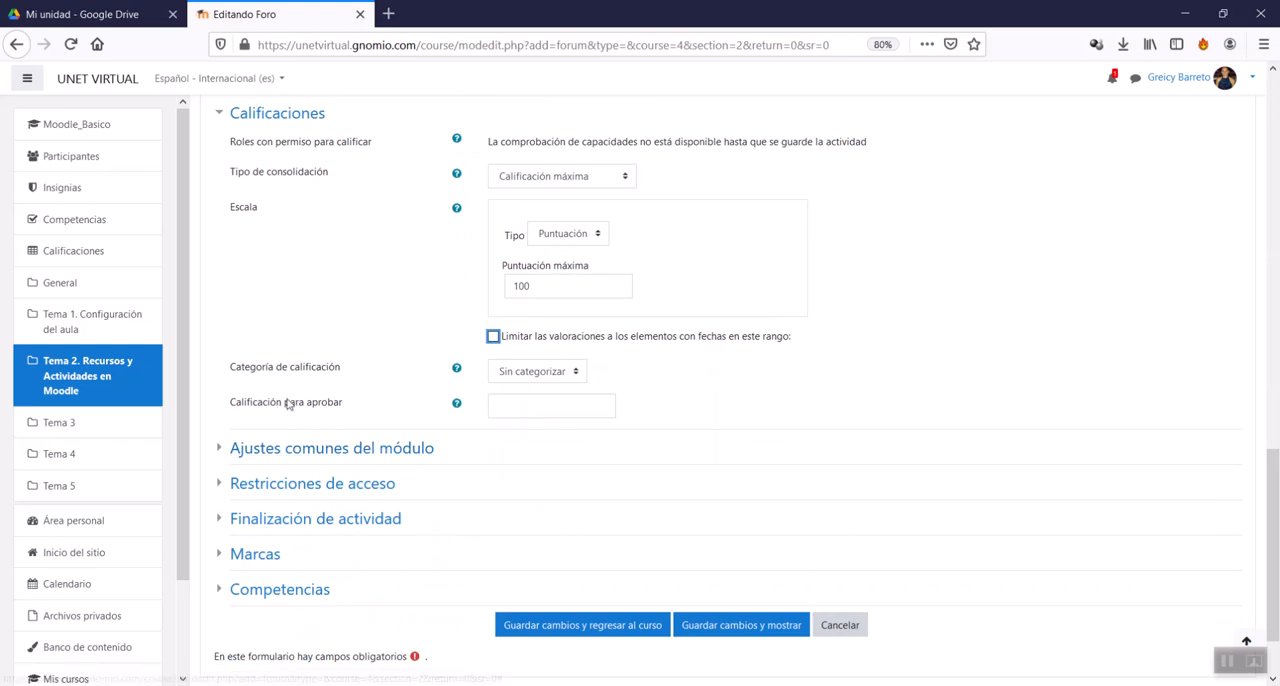
pyautogui.click(547, 400)
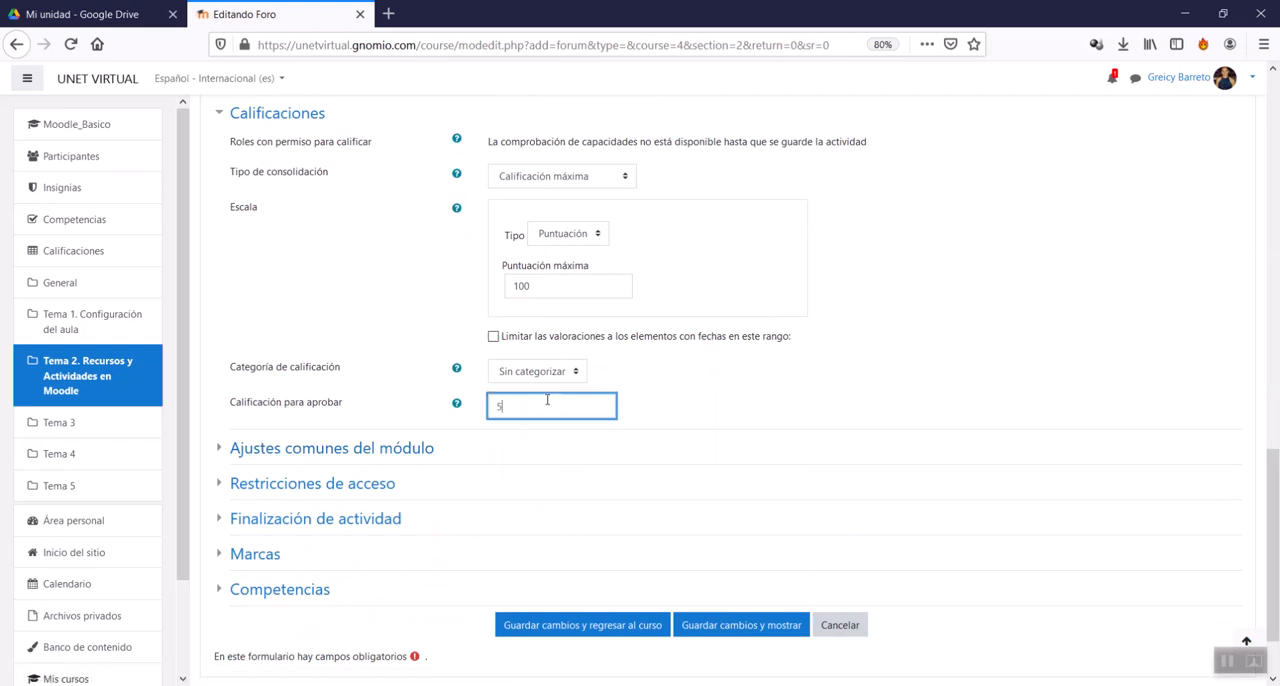
pyautogui.click(806, 460)
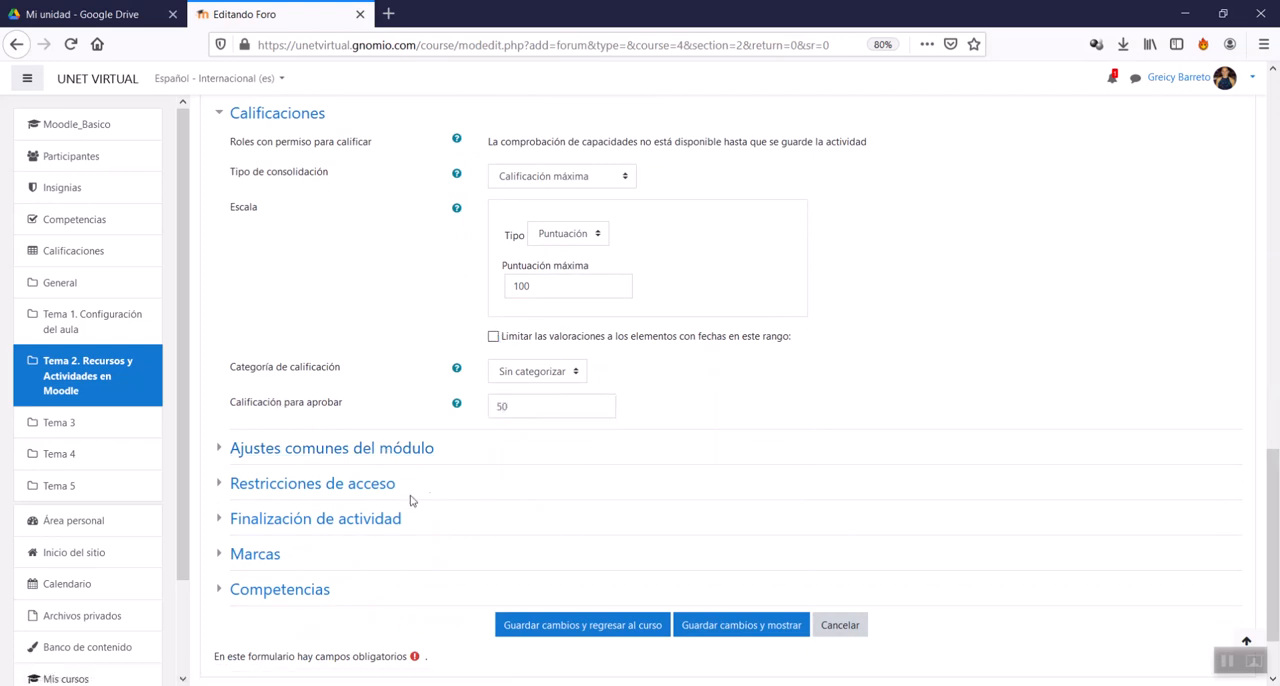
# Step: Try Ocultar a los estudiantes for Disponibilidad in Ajustes comunes del módulo, and restore Mostrar en la página del curso
pyautogui.scroll(-2, 390, 505)
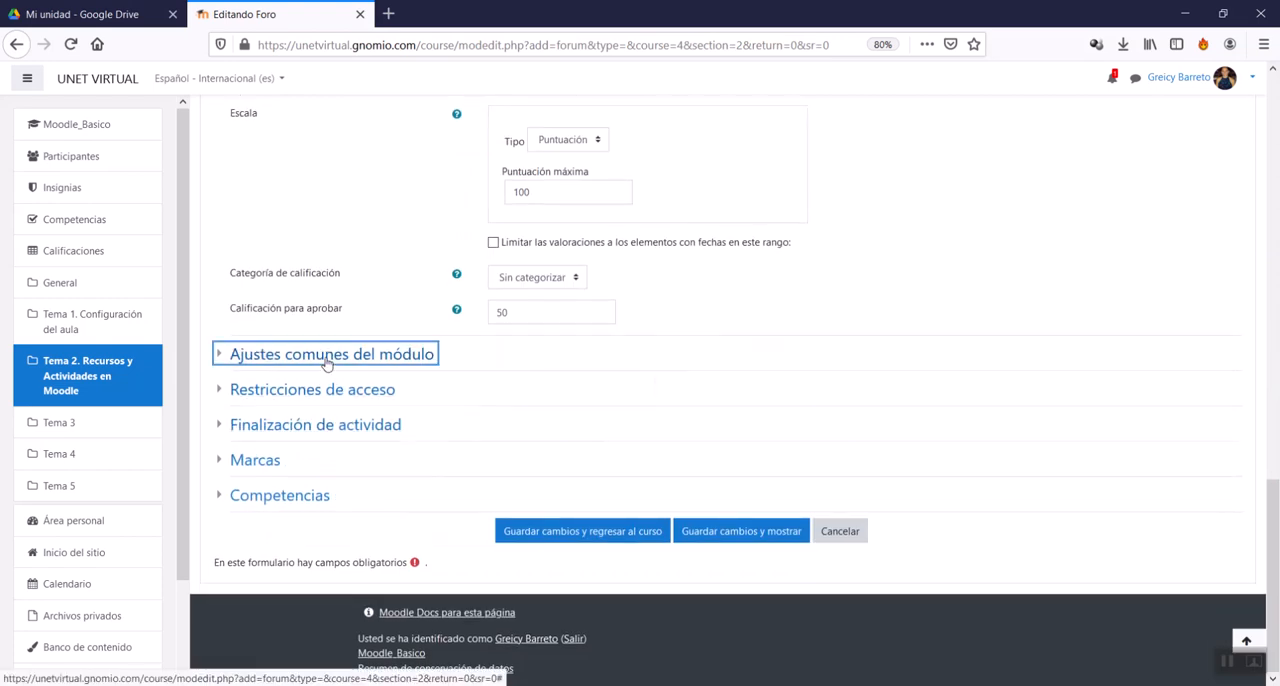
pyautogui.click(326, 362)
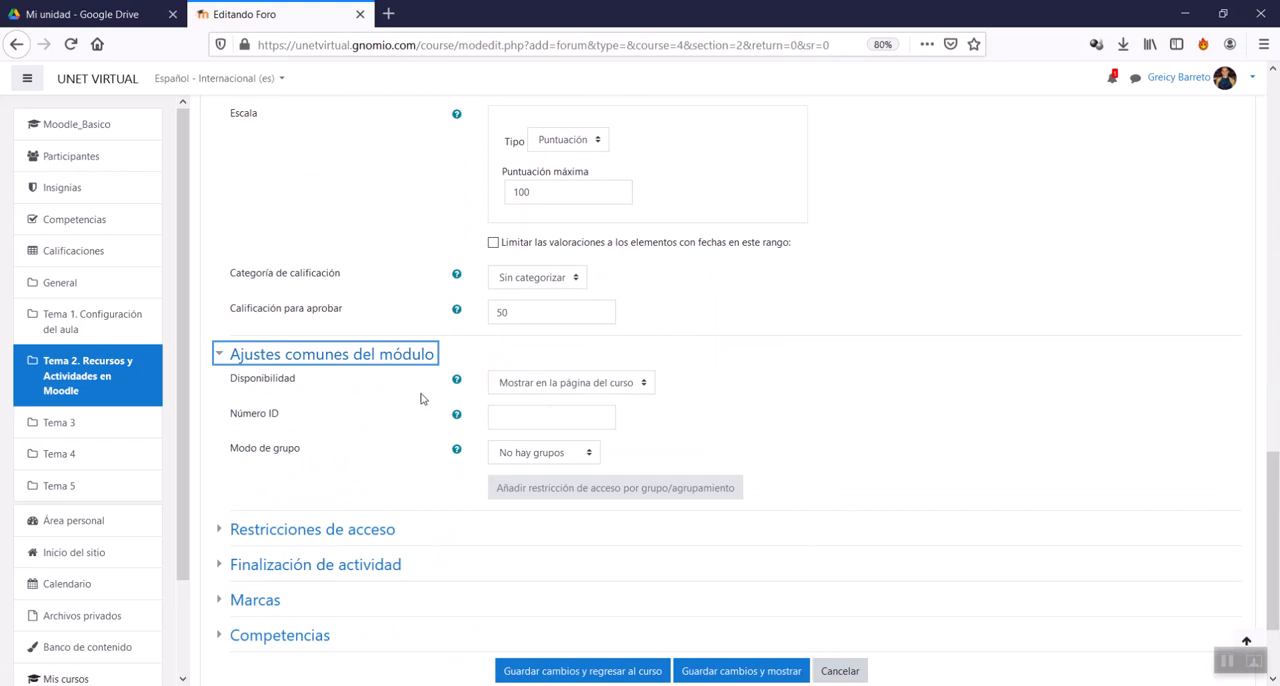
pyautogui.click(565, 387)
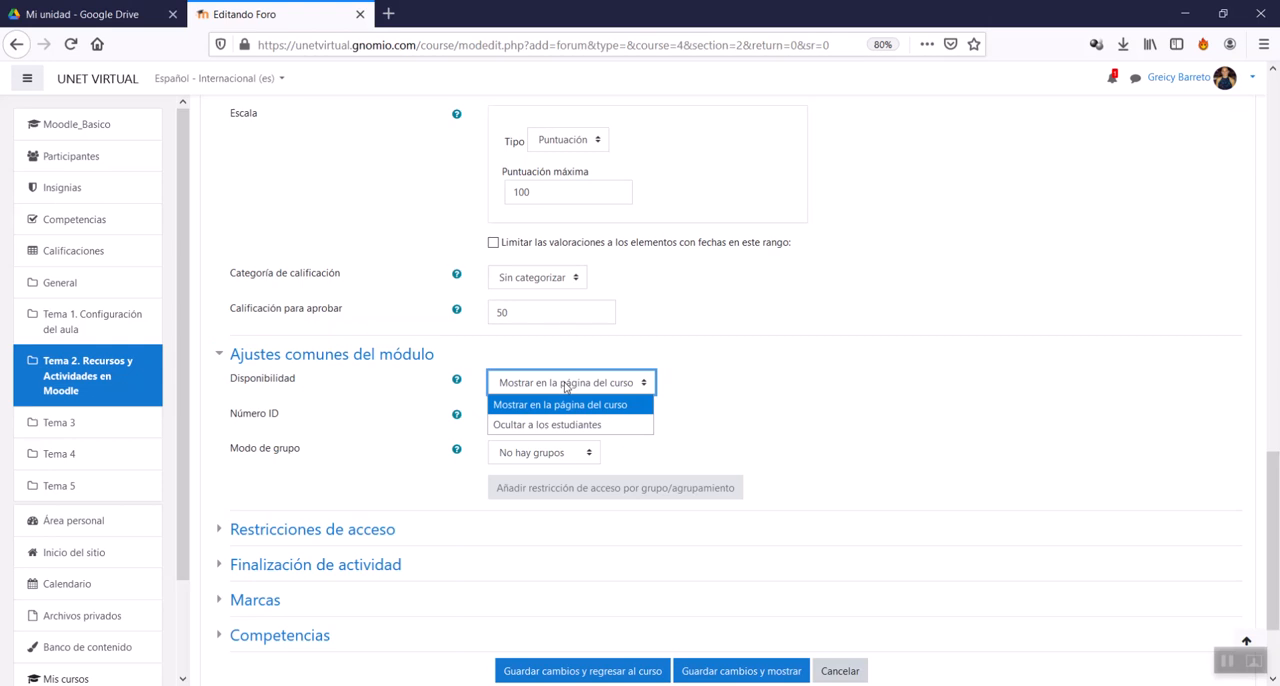
pyautogui.click(556, 428)
pyautogui.click(570, 391)
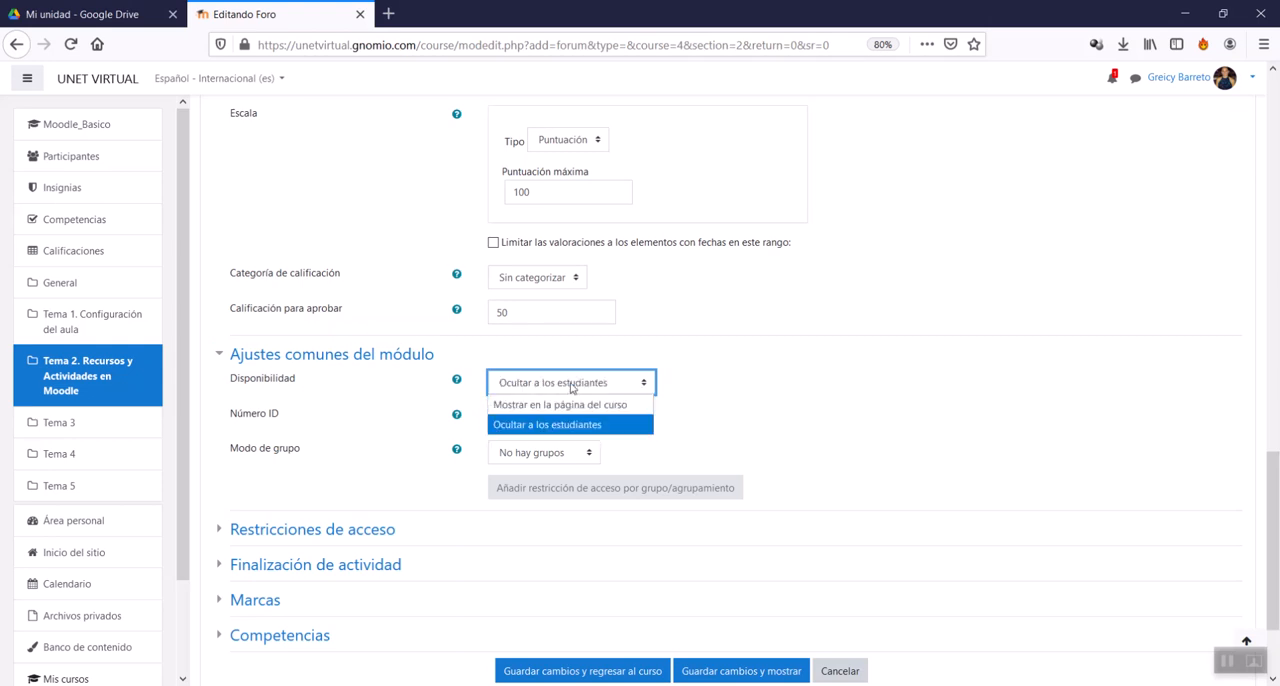
pyautogui.click(568, 404)
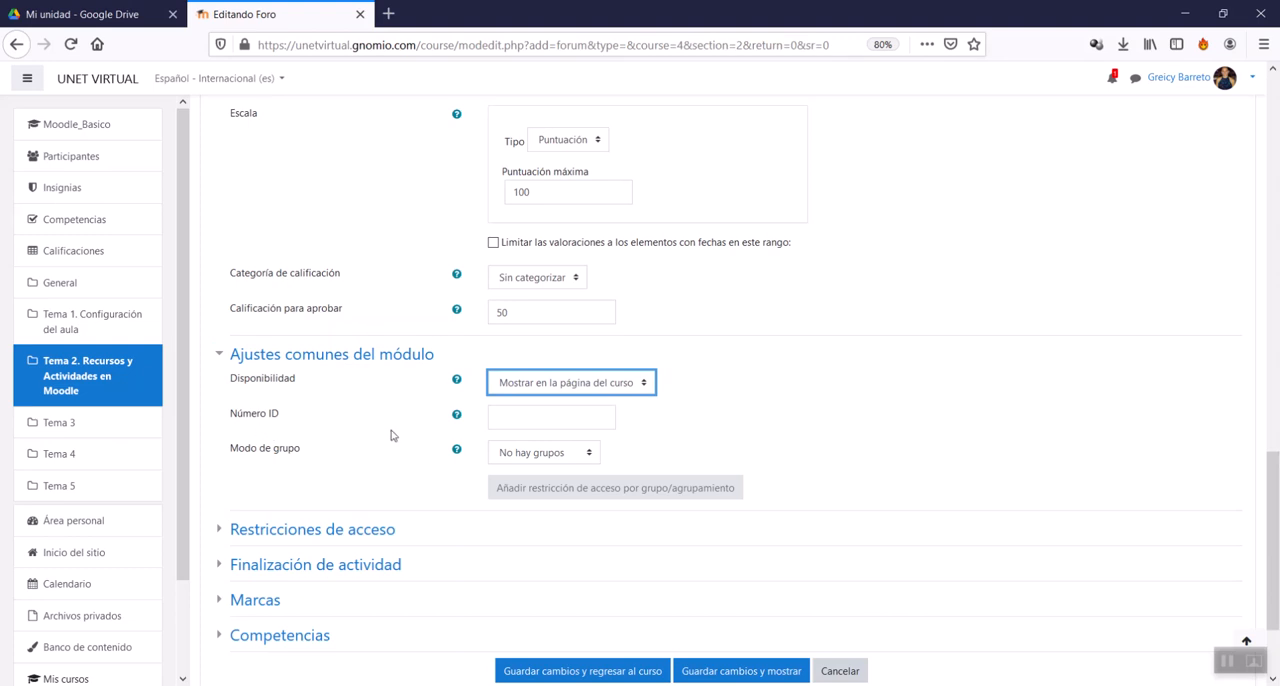
pyautogui.click(502, 415)
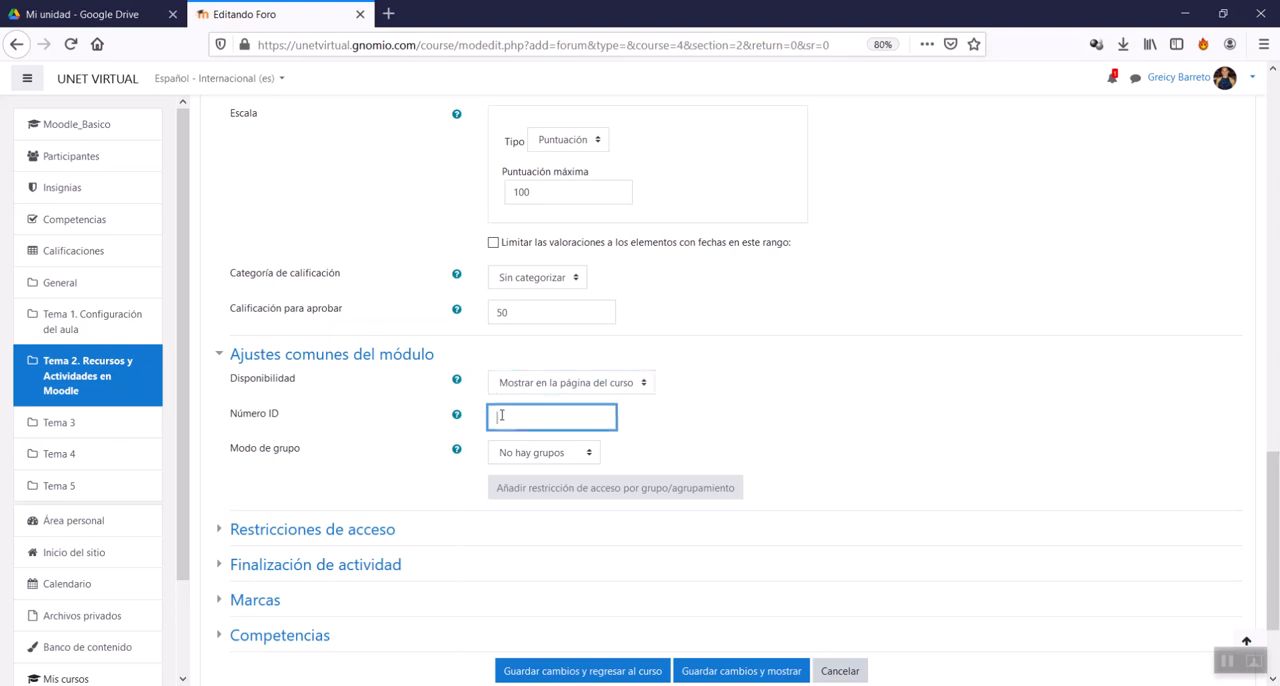
pyautogui.click(301, 362)
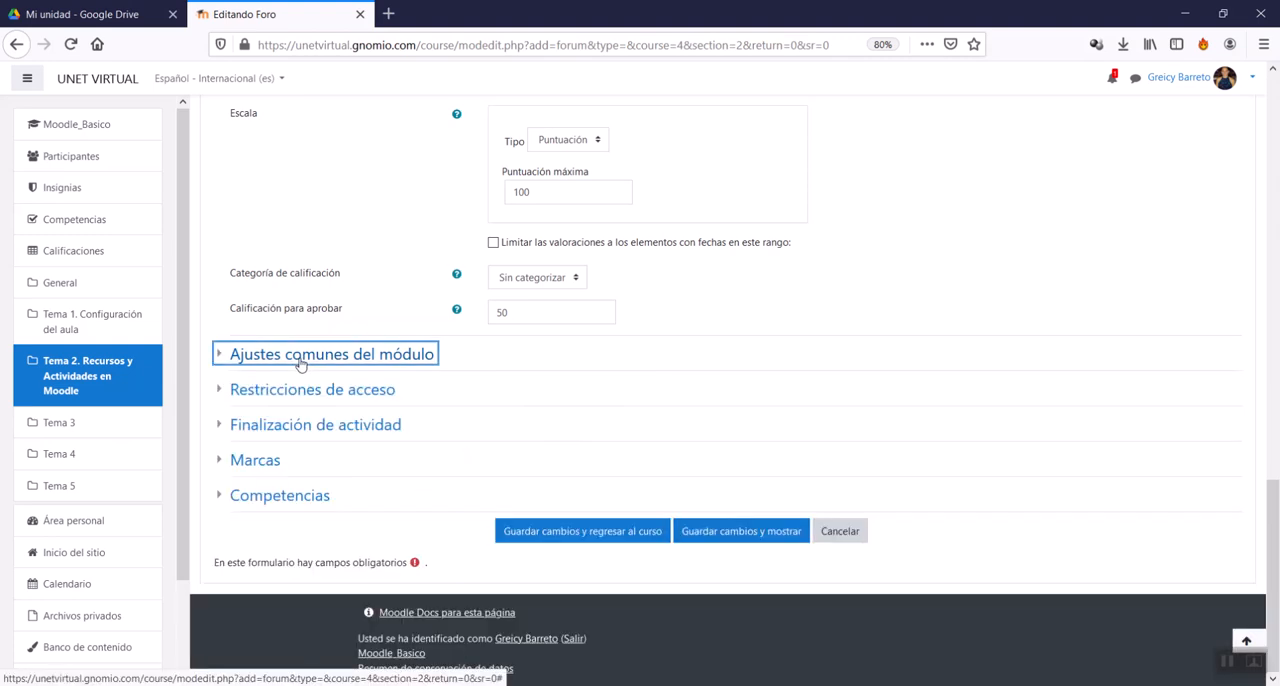
# Step: Set Rastreo de finalización to Mostrar la actividad como completada cuando se cumplan las condiciones and check the Requerir calificación options
pyautogui.click(281, 394)
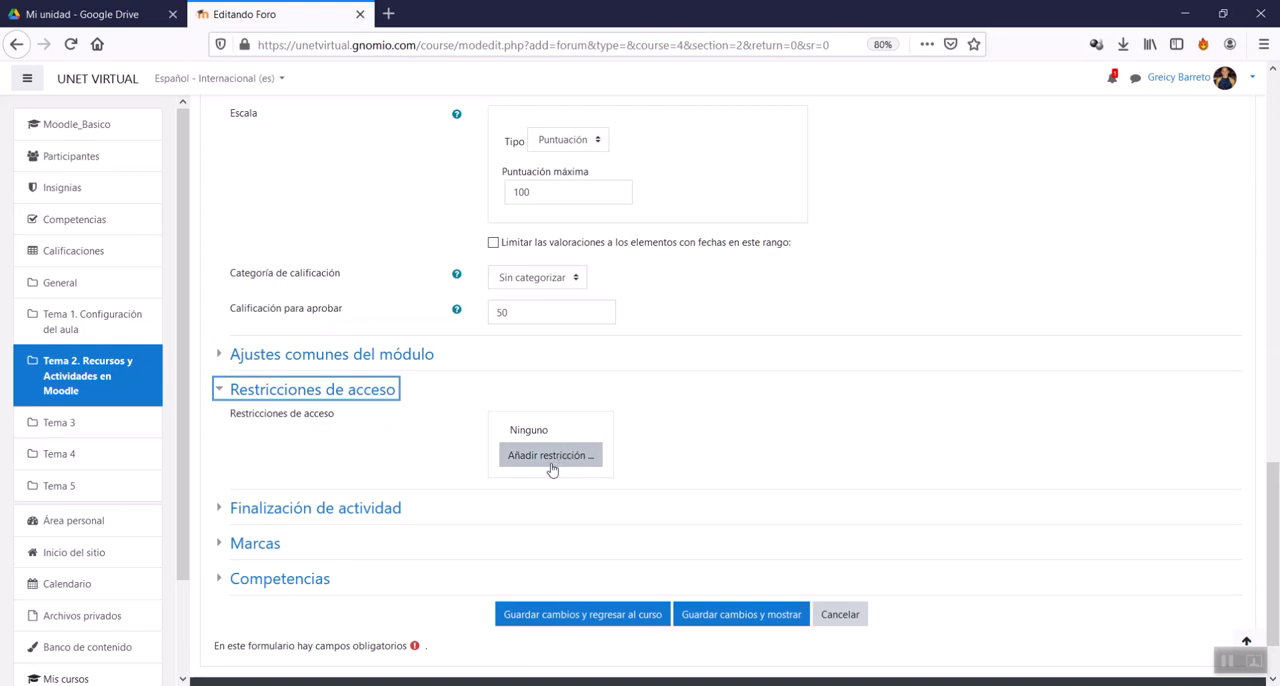
pyautogui.click(374, 393)
pyautogui.click(368, 427)
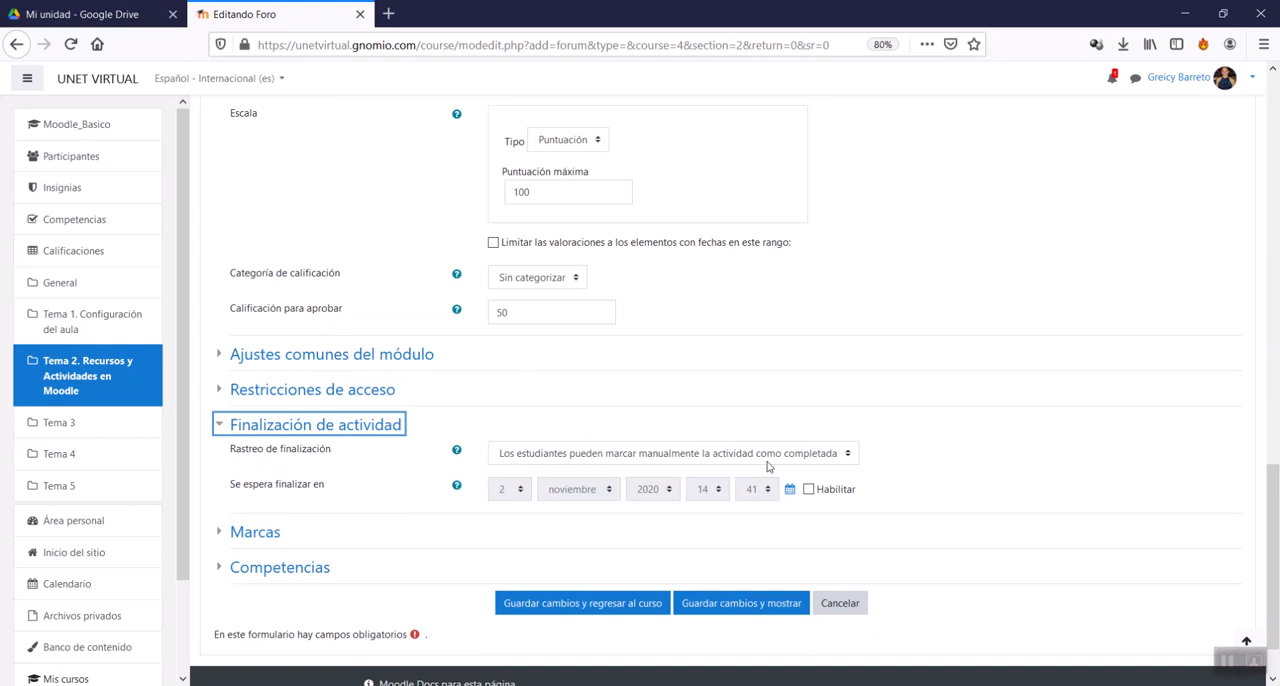
pyautogui.click(829, 458)
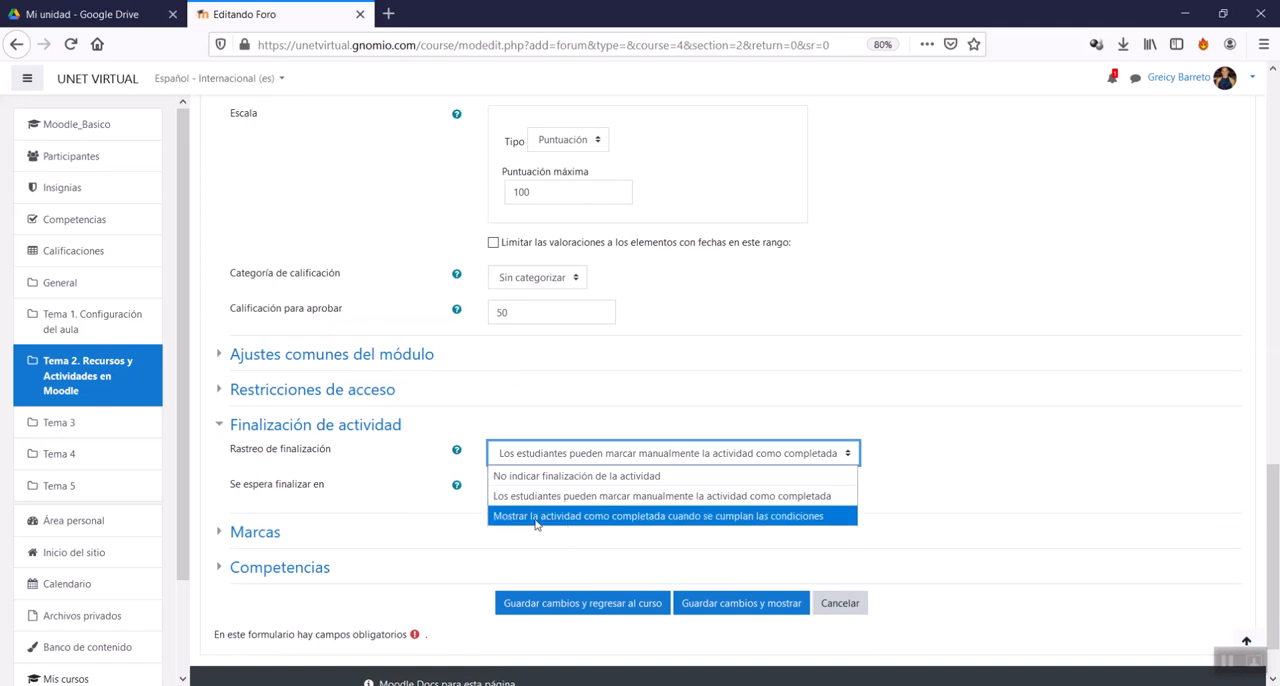
pyautogui.click(692, 516)
pyautogui.scroll(-3, 680, 522)
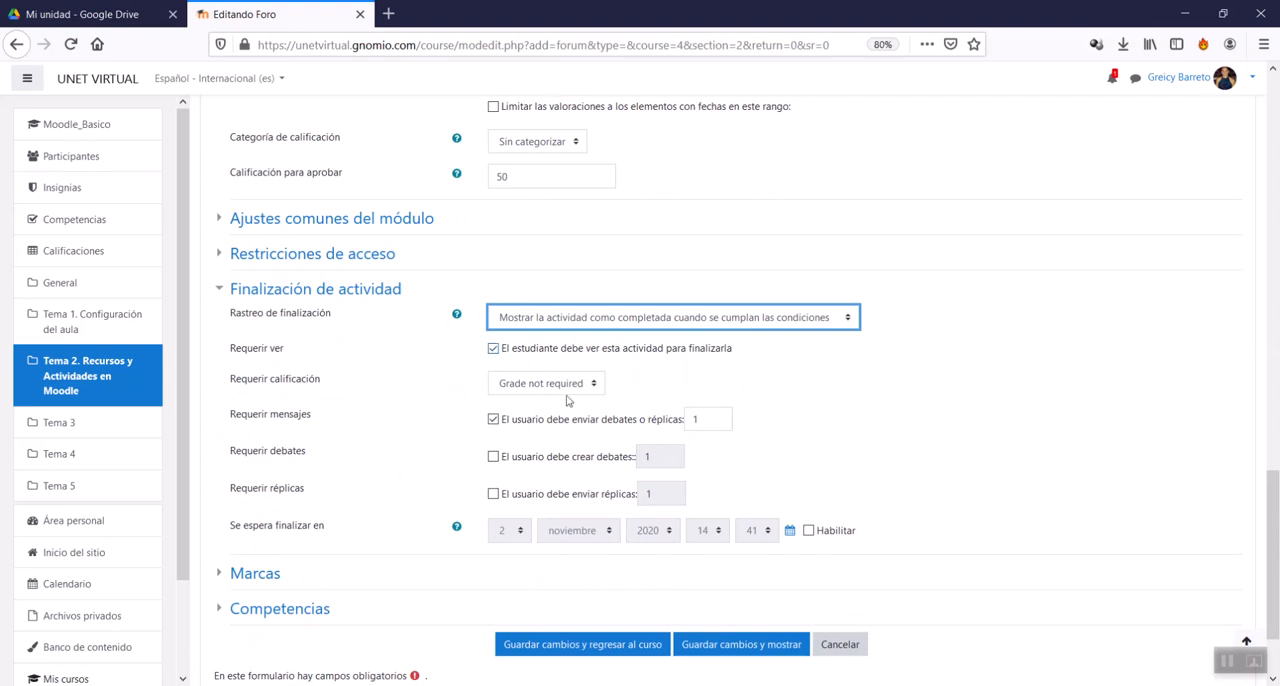
pyautogui.click(592, 387)
pyautogui.click(592, 387)
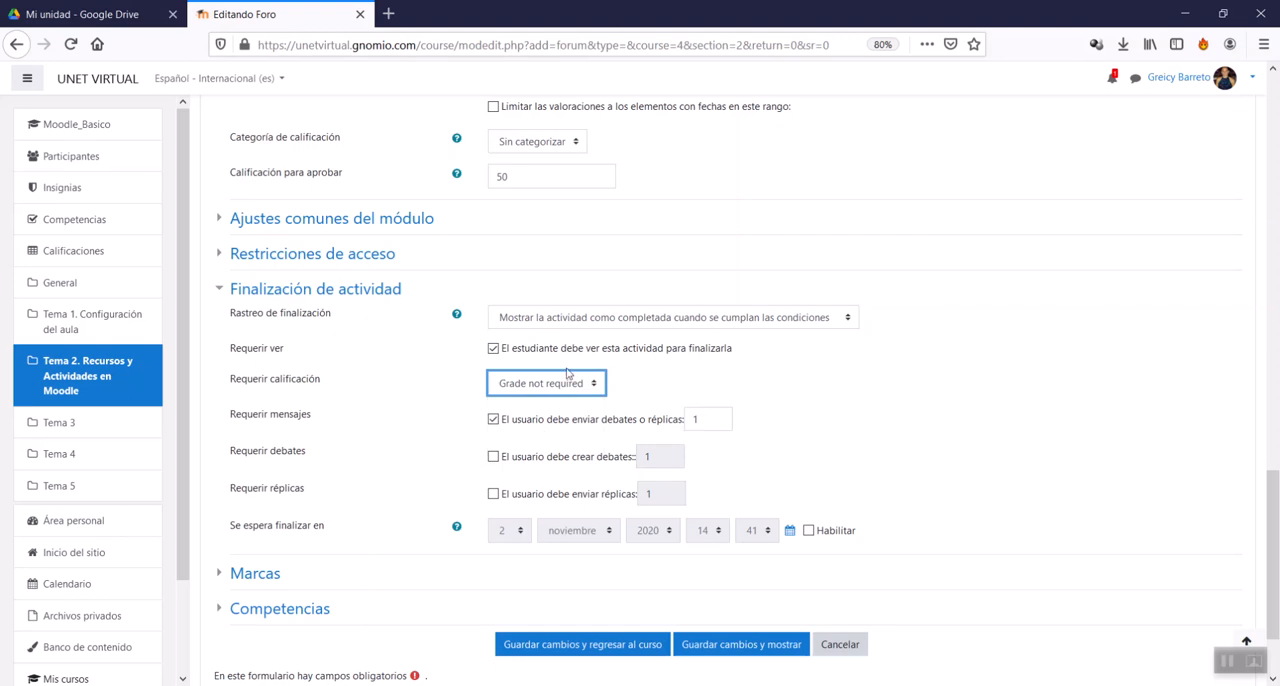
# Step: Try Rating for Requerir calificación in Finalización de actividad and turn off the Requerir mensajes condition
pyautogui.click(578, 389)
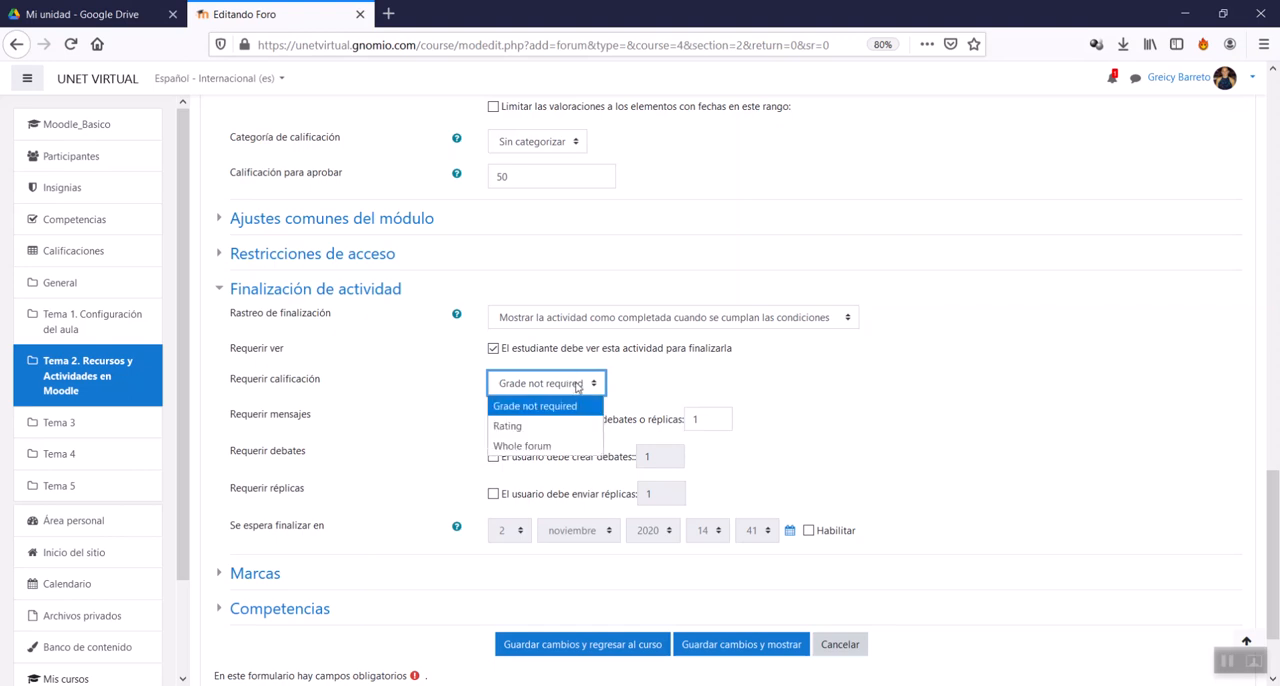
pyautogui.click(532, 434)
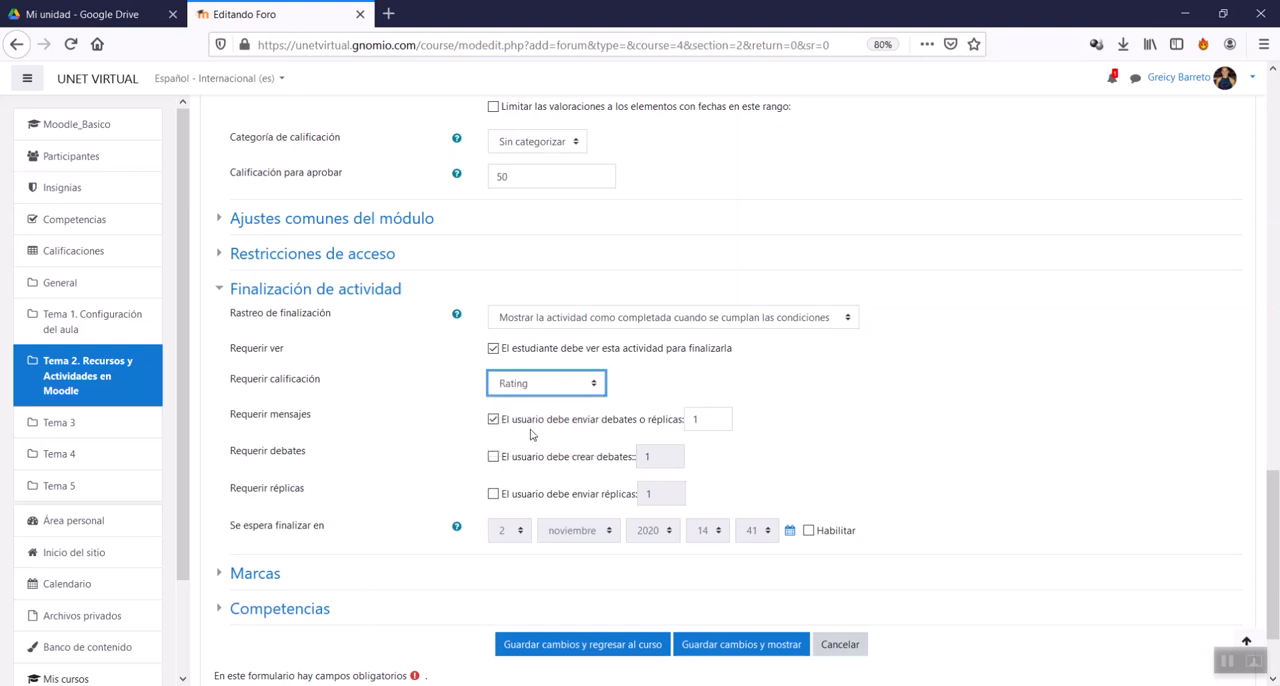
pyautogui.click(546, 428)
pyautogui.click(552, 394)
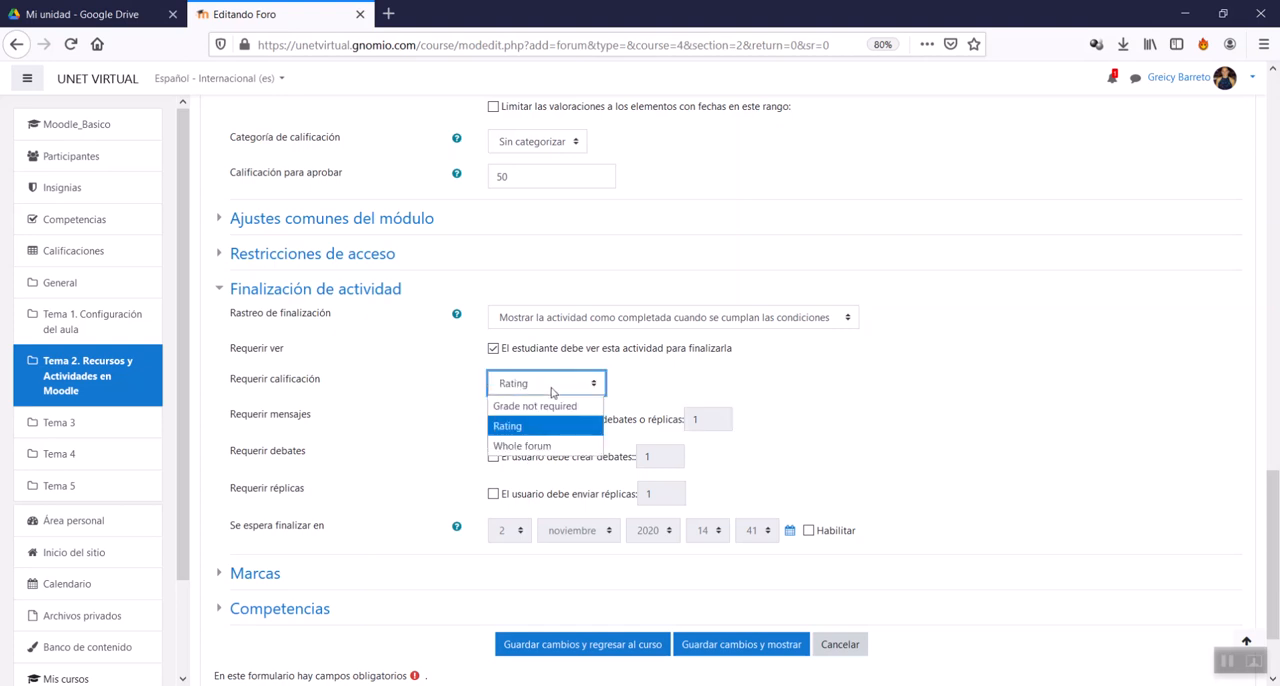
pyautogui.click(552, 384)
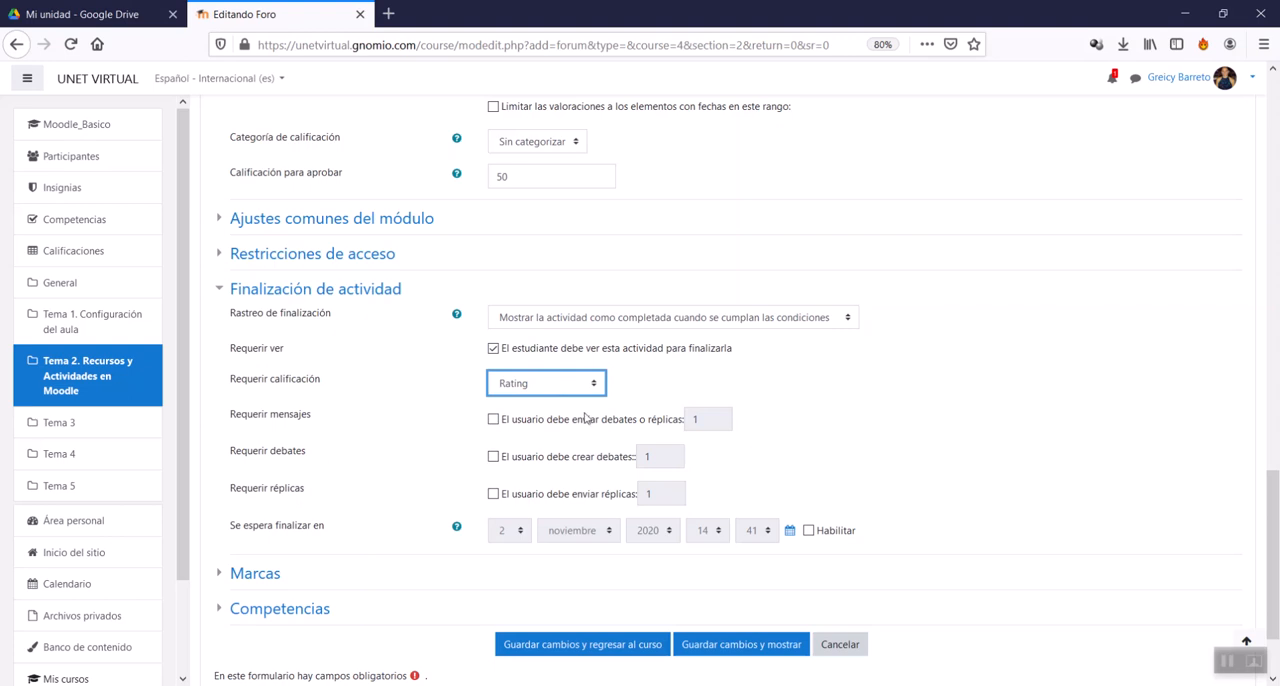
# Step: Try Requerir mensajes as a completion condition, with 2 debates o réplicas required
pyautogui.click(493, 419)
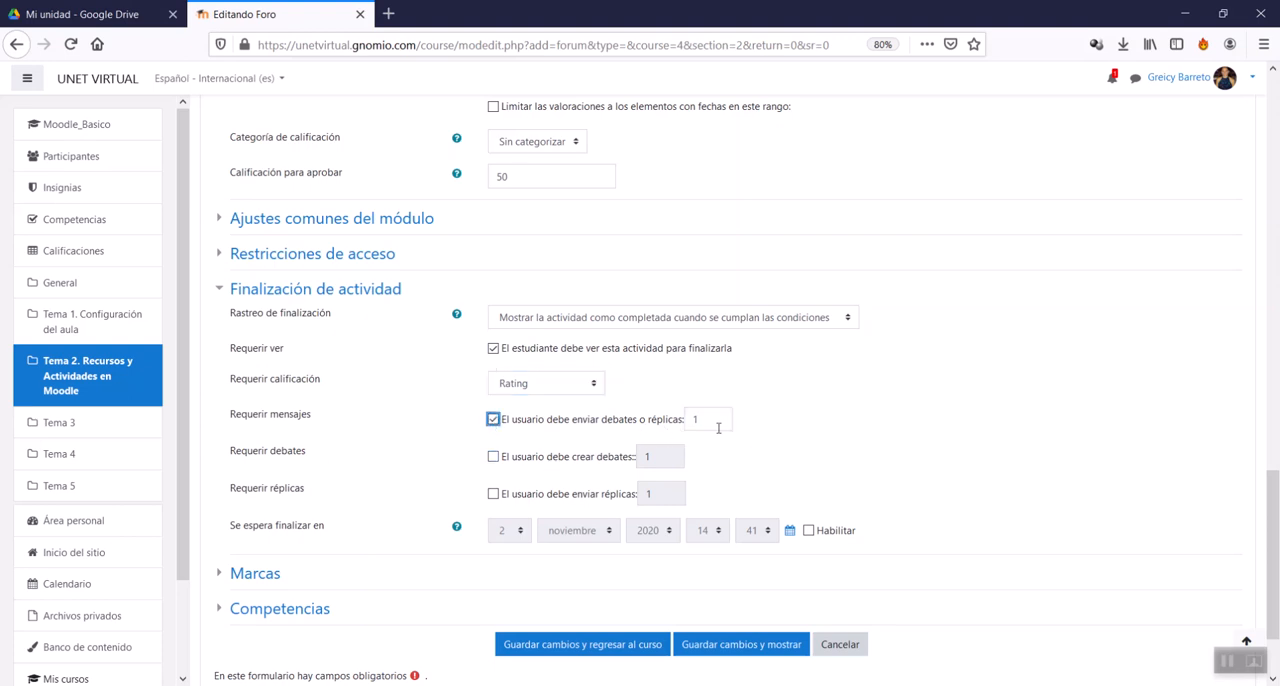
pyautogui.click(694, 420)
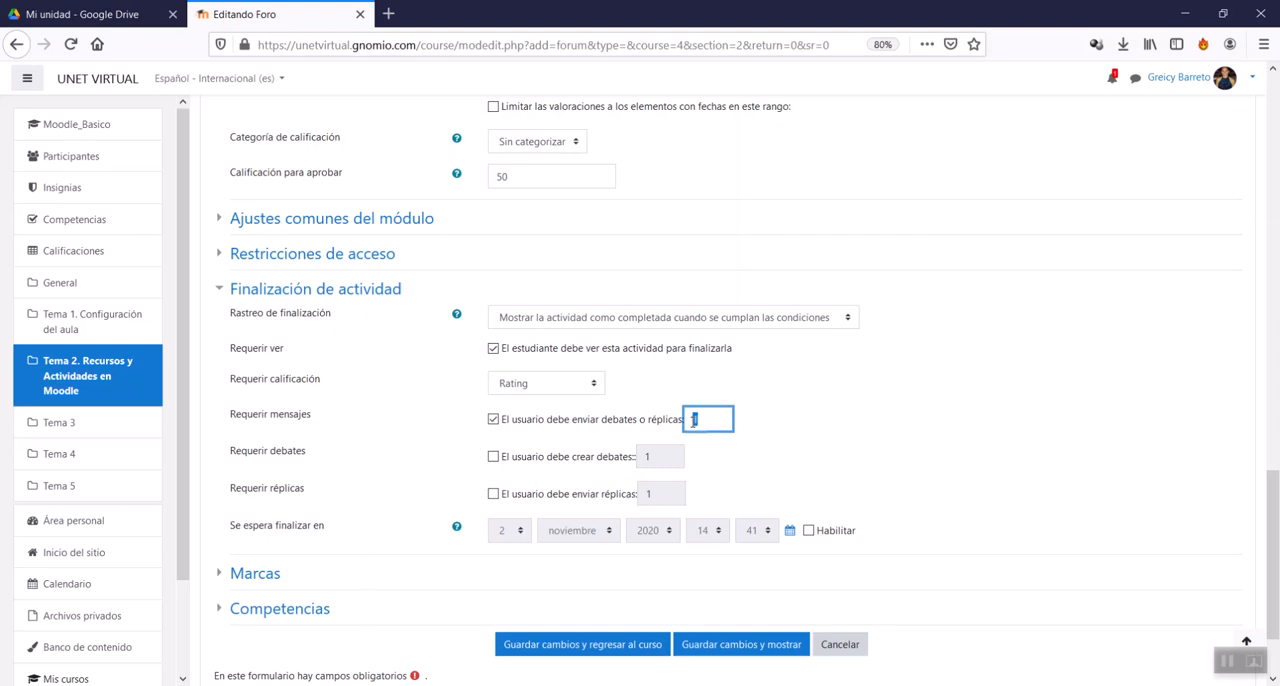
pyautogui.write('2')
# Step: Require users to create debates instead of sending debates o réplicas, and set Requerir calificación to Grade not required
pyautogui.click(493, 456)
pyautogui.click(493, 419)
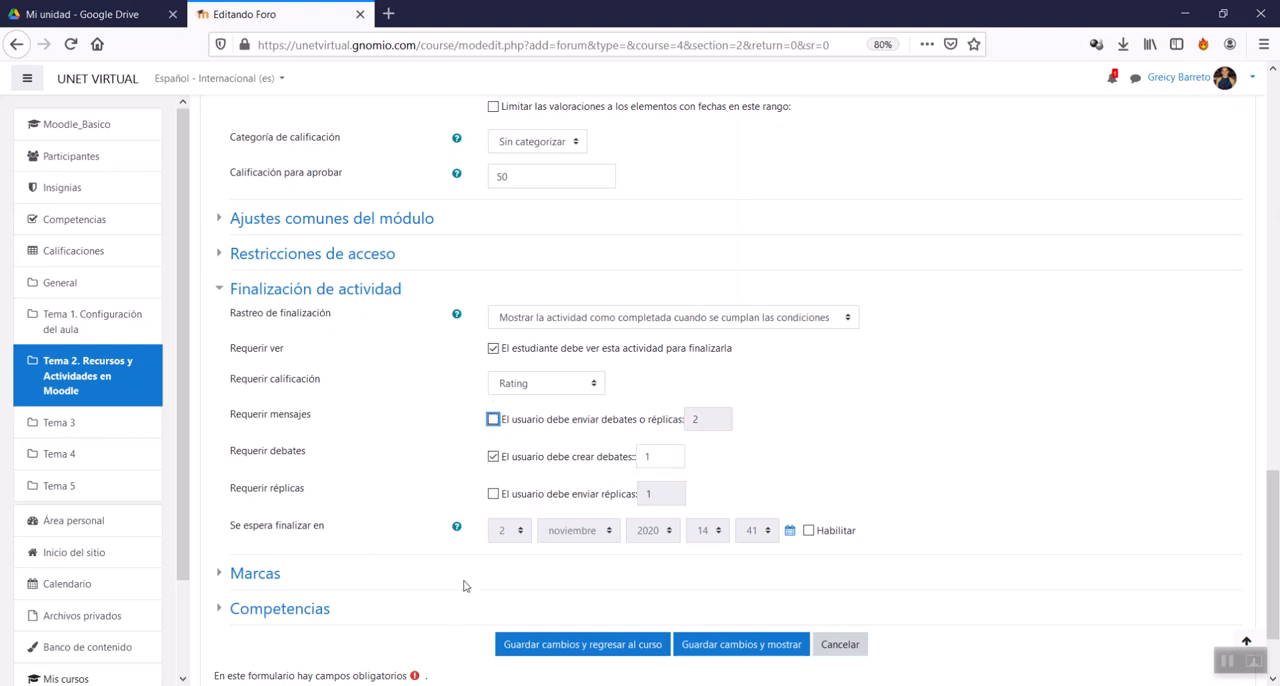
pyautogui.click(493, 496)
pyautogui.click(493, 496)
pyautogui.click(506, 390)
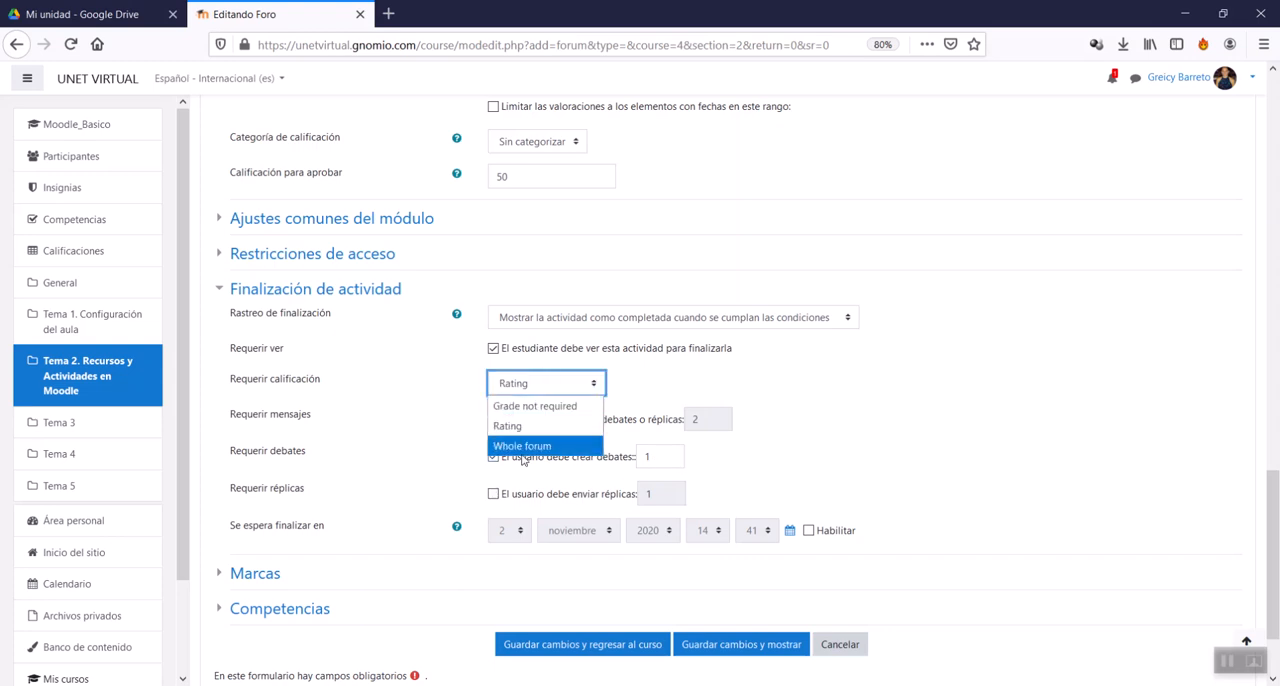
pyautogui.click(548, 410)
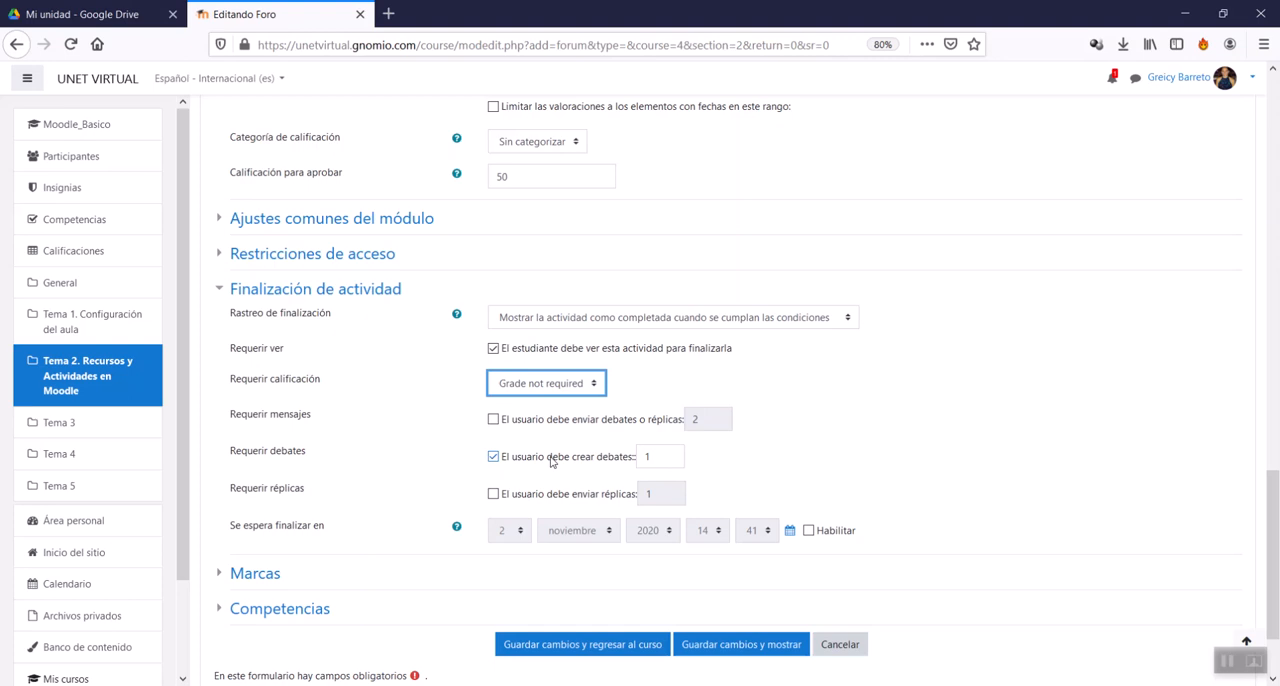
# Step: Add the tag foros to the forum in the Marcas section and collapse that section
pyautogui.scroll(-1, 520, 455)
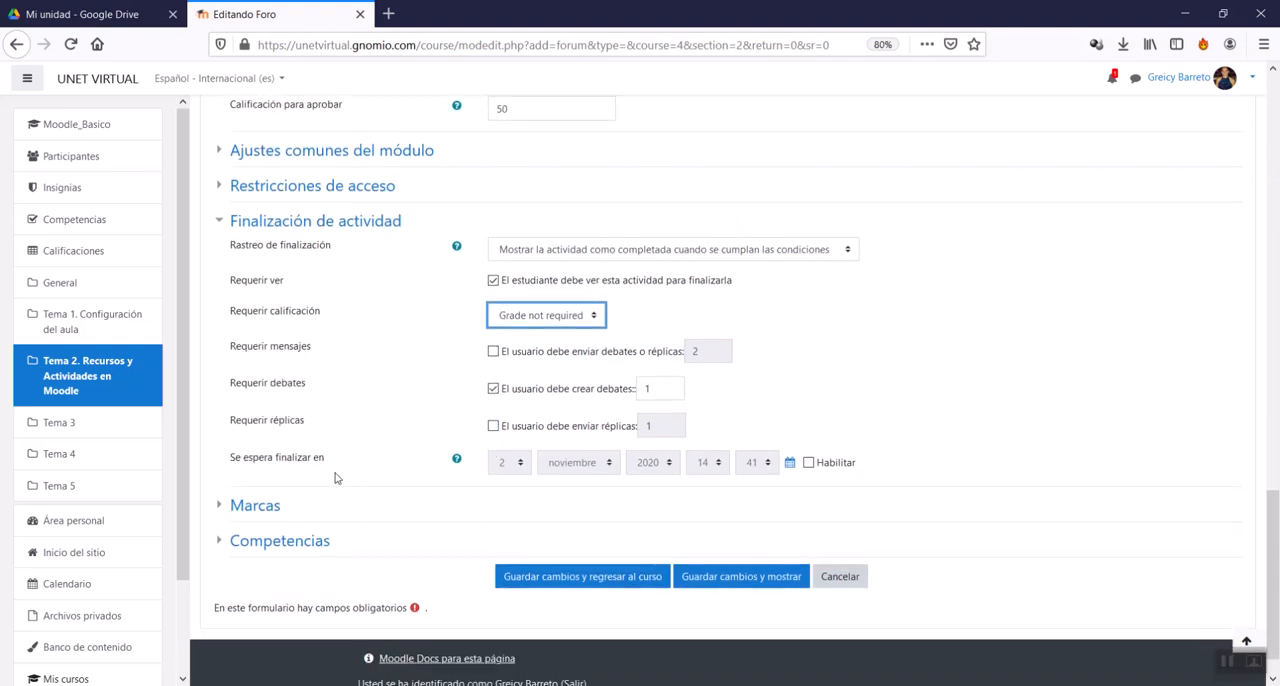
pyautogui.scroll(-1, 240, 514)
pyautogui.click(252, 462)
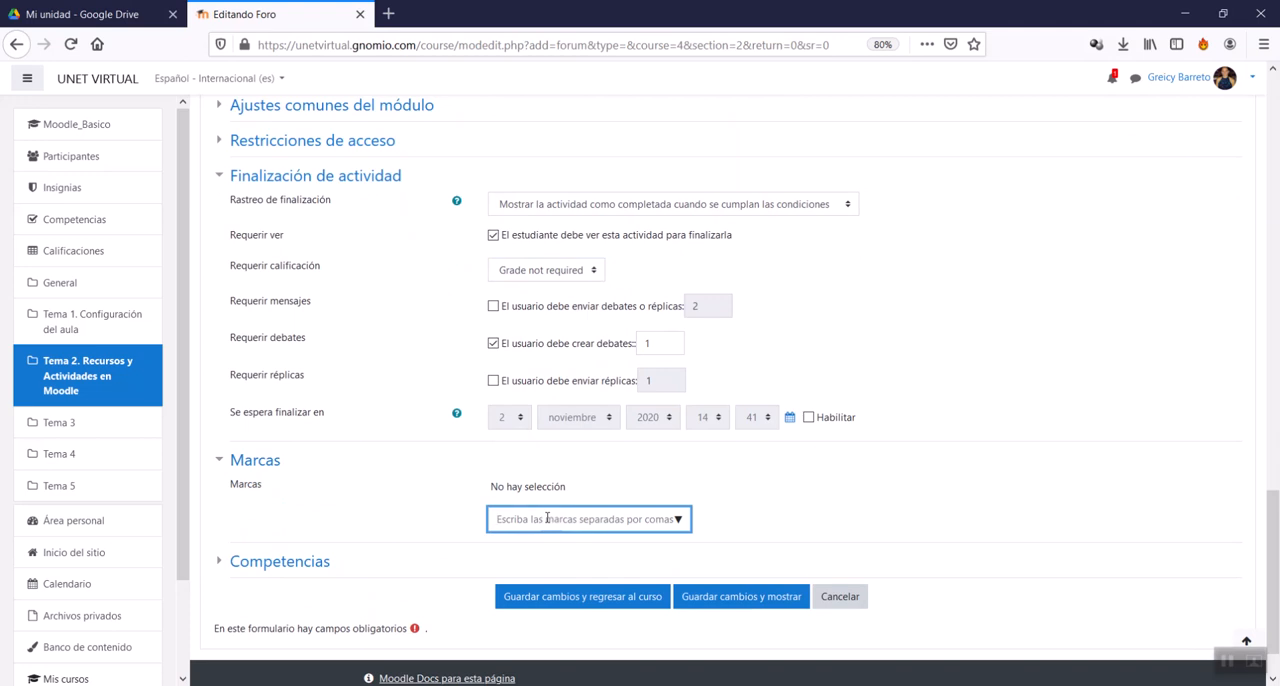
pyautogui.write('foros')
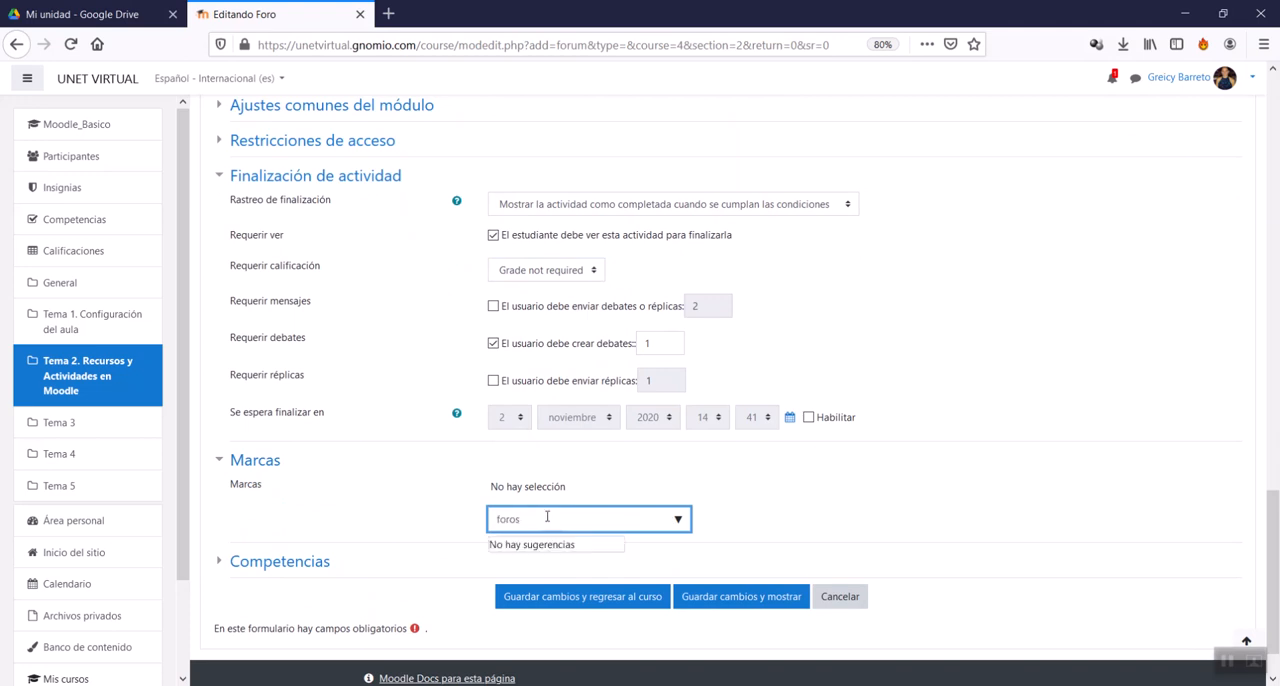
pyautogui.press('Return')
pyautogui.scroll(-1, 557, 456)
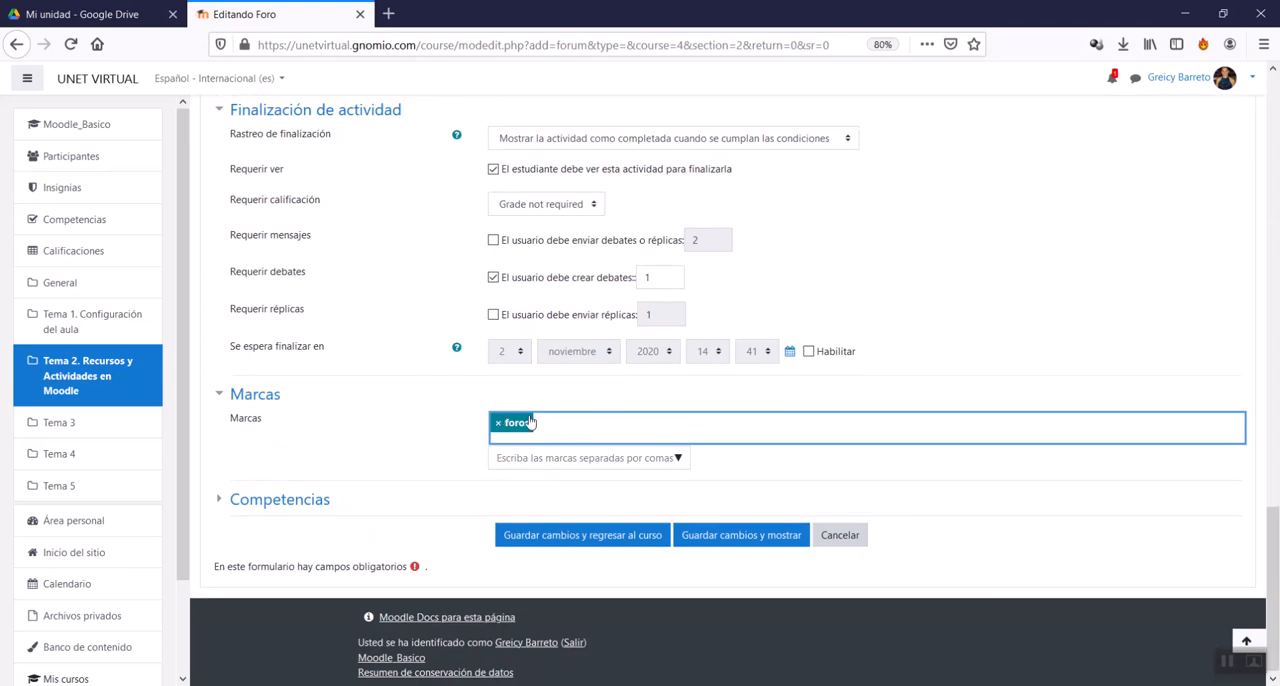
pyautogui.click(255, 396)
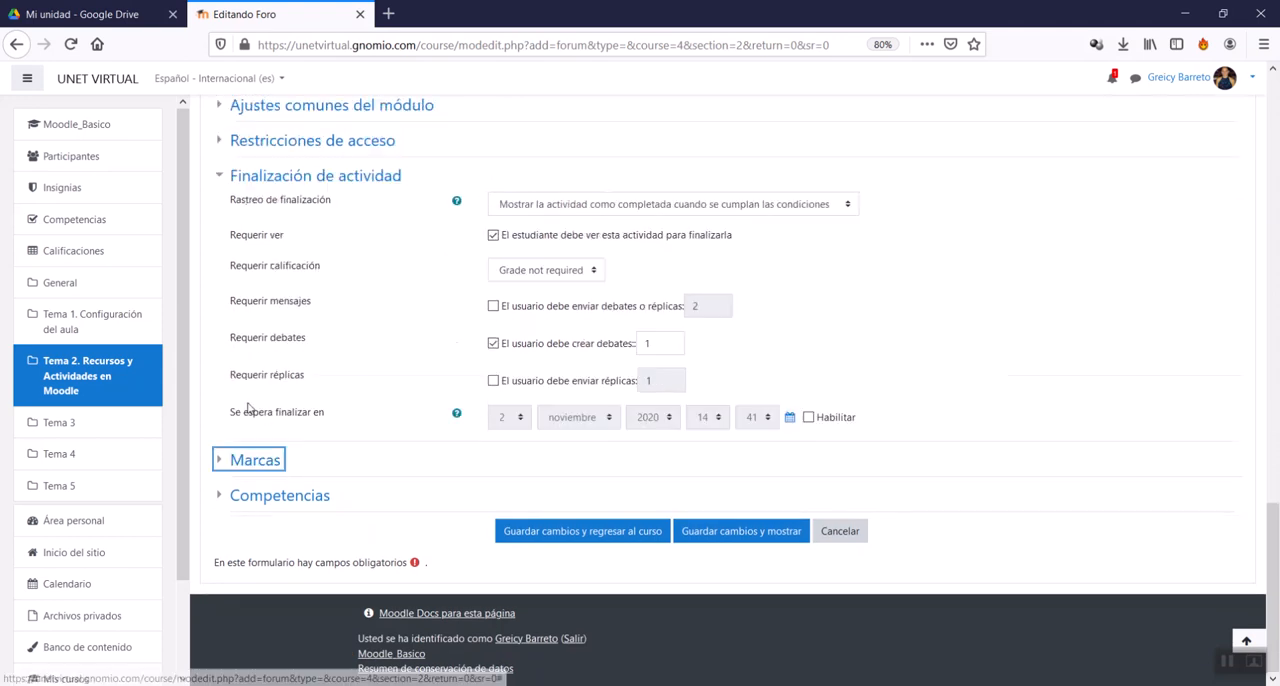
# Step: Review the Competencias options and the rest of the form, and save the forum so that it is displayed
pyautogui.click(270, 500)
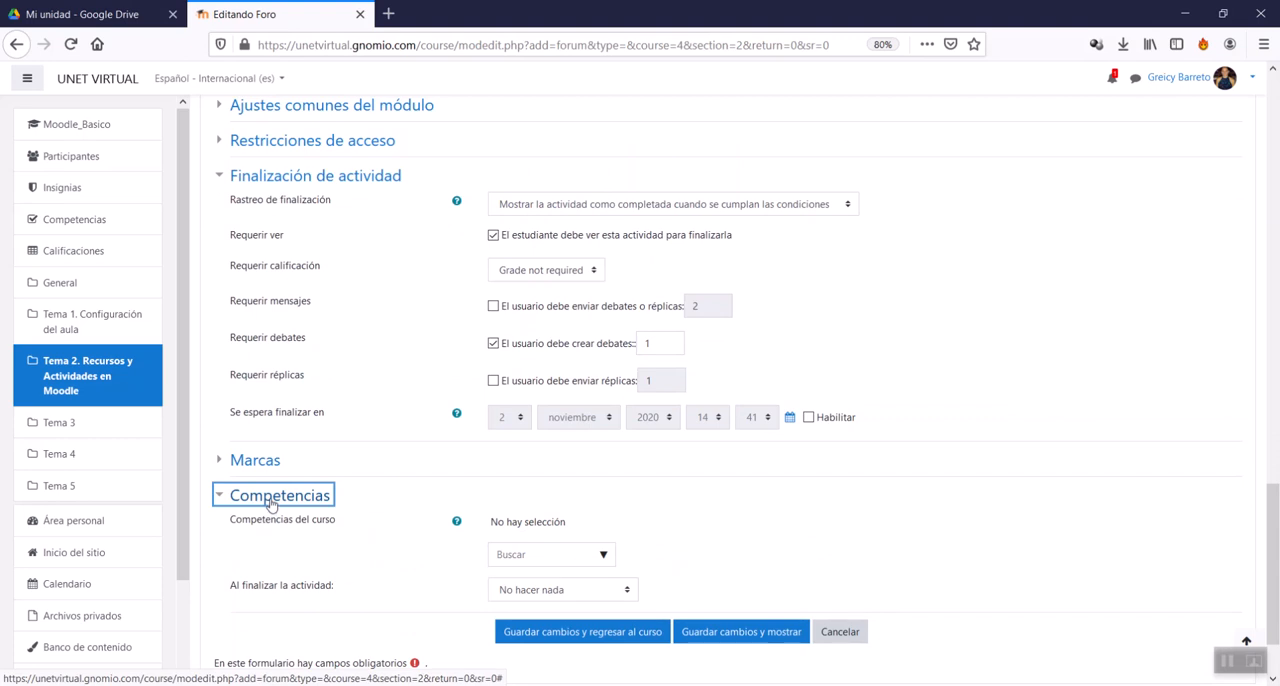
pyautogui.click(270, 498)
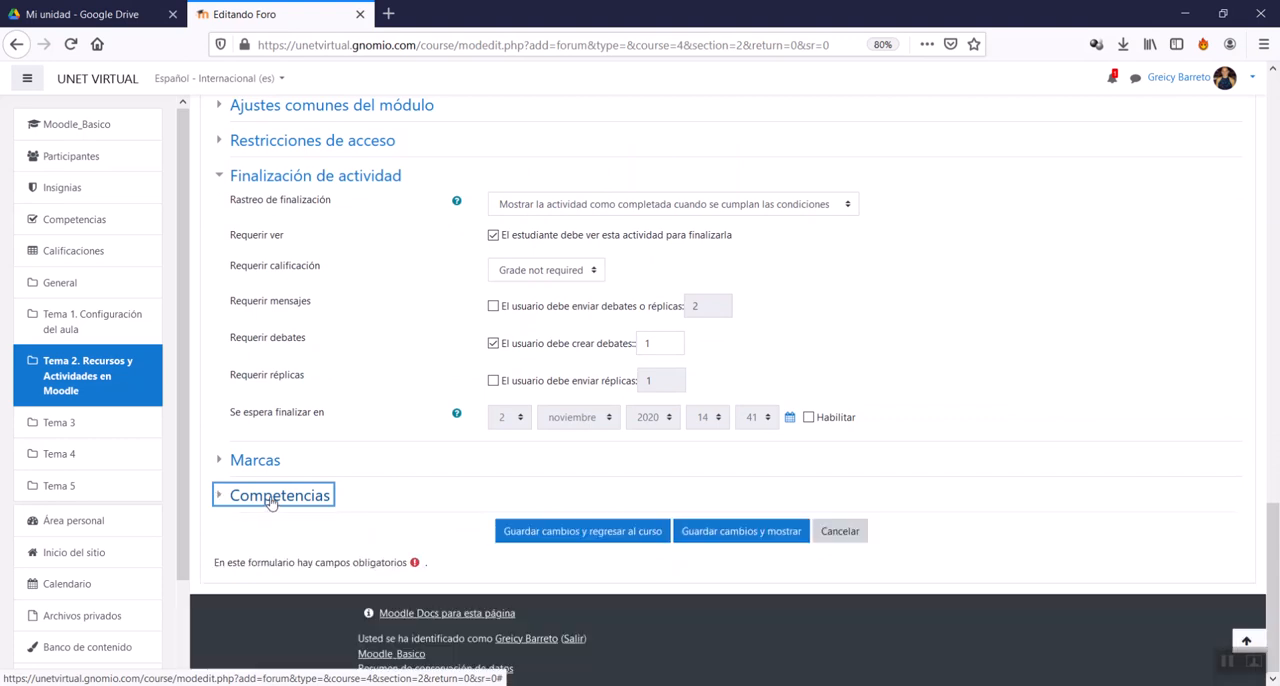
pyautogui.scroll(2, 275, 495)
pyautogui.scroll(-2, 277, 488)
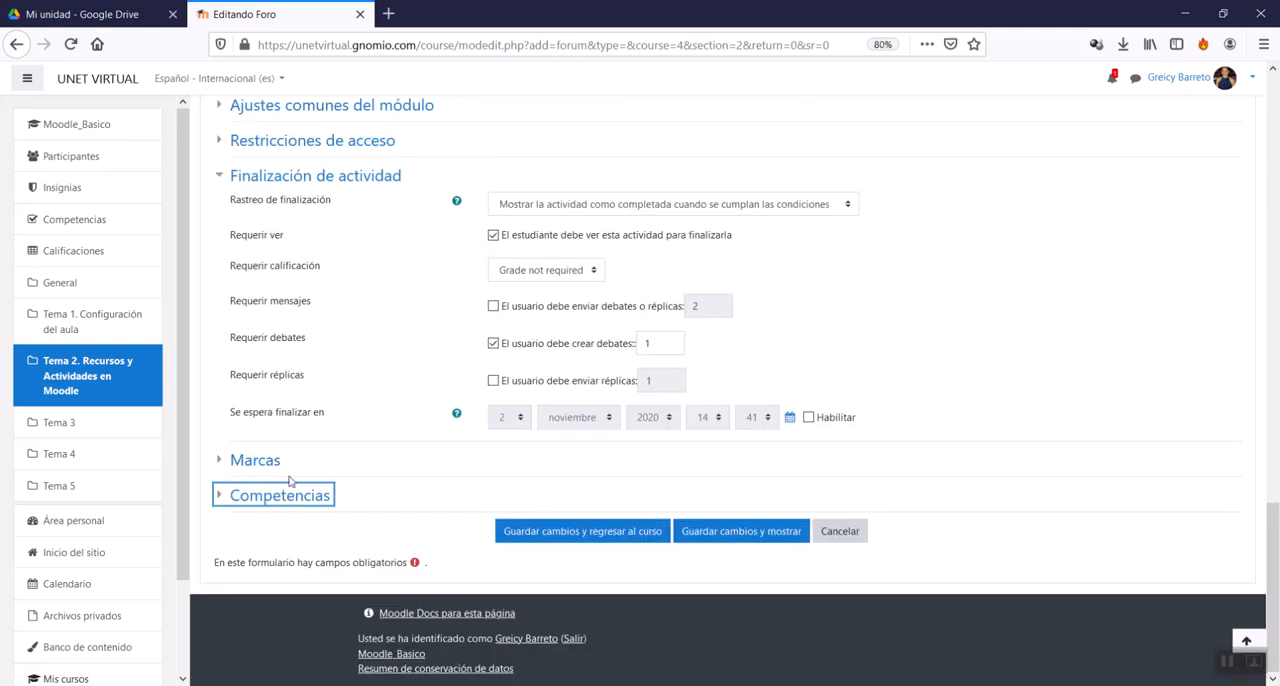
pyautogui.scroll(15, 300, 485)
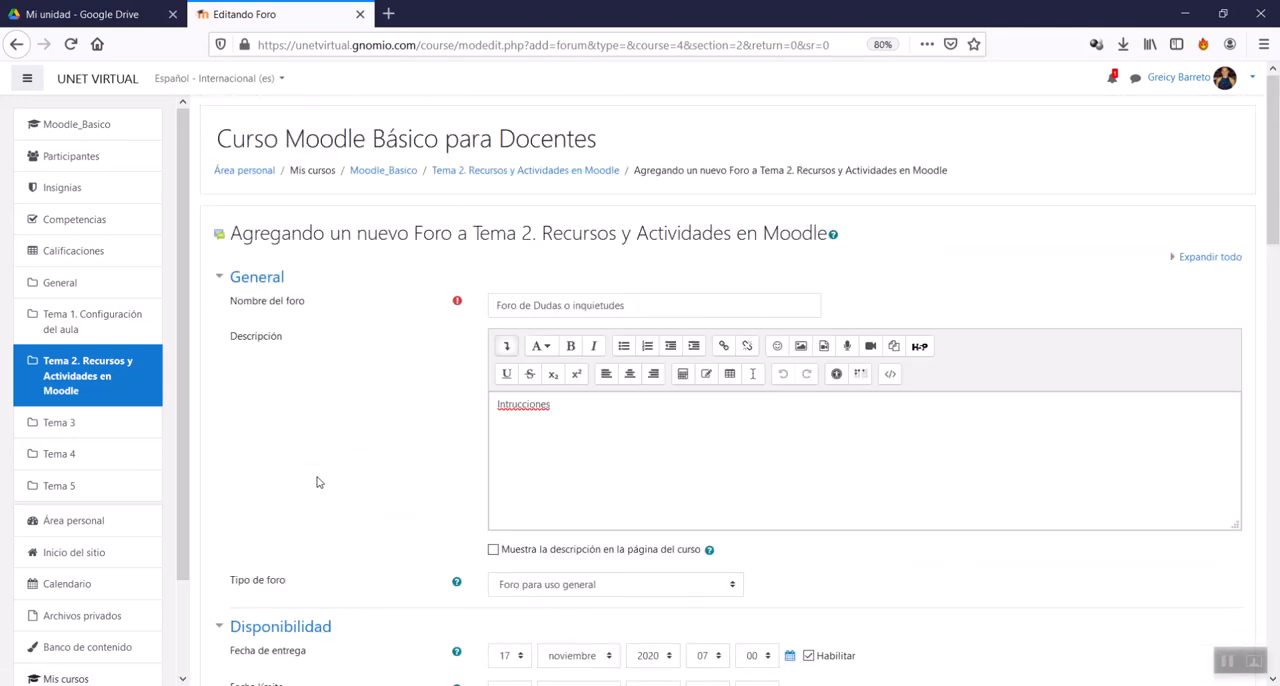
pyautogui.scroll(-15, 316, 482)
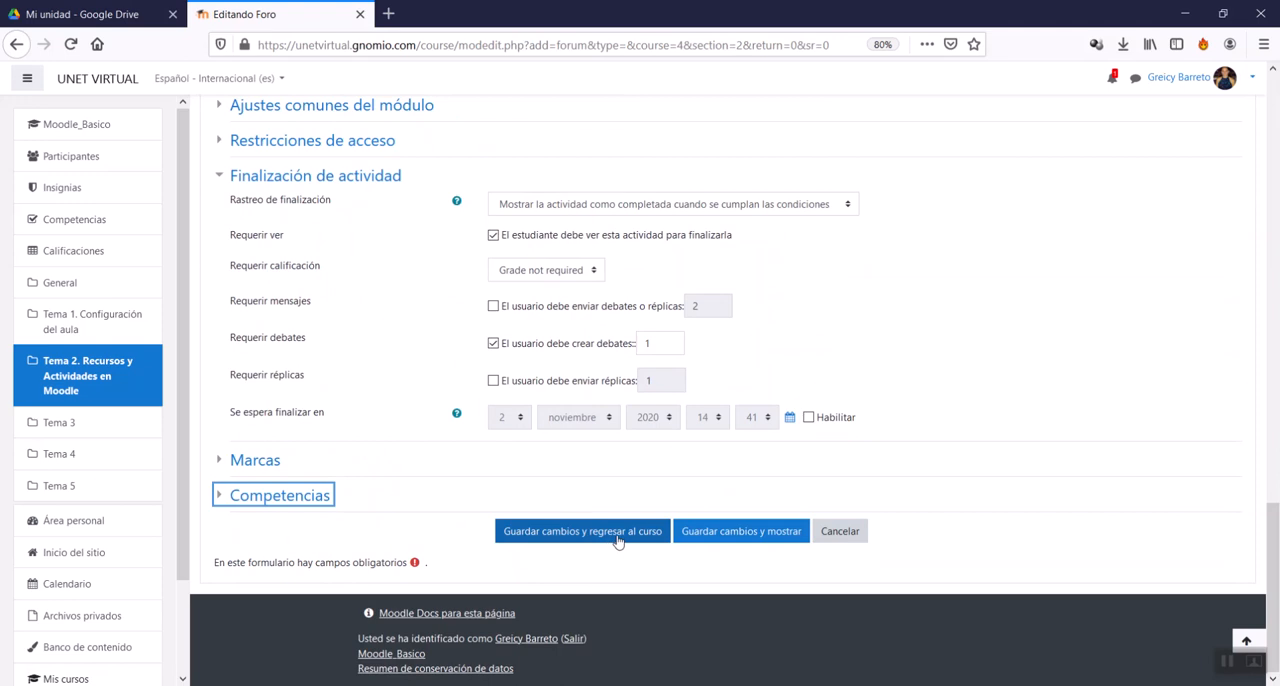
pyautogui.click(777, 539)
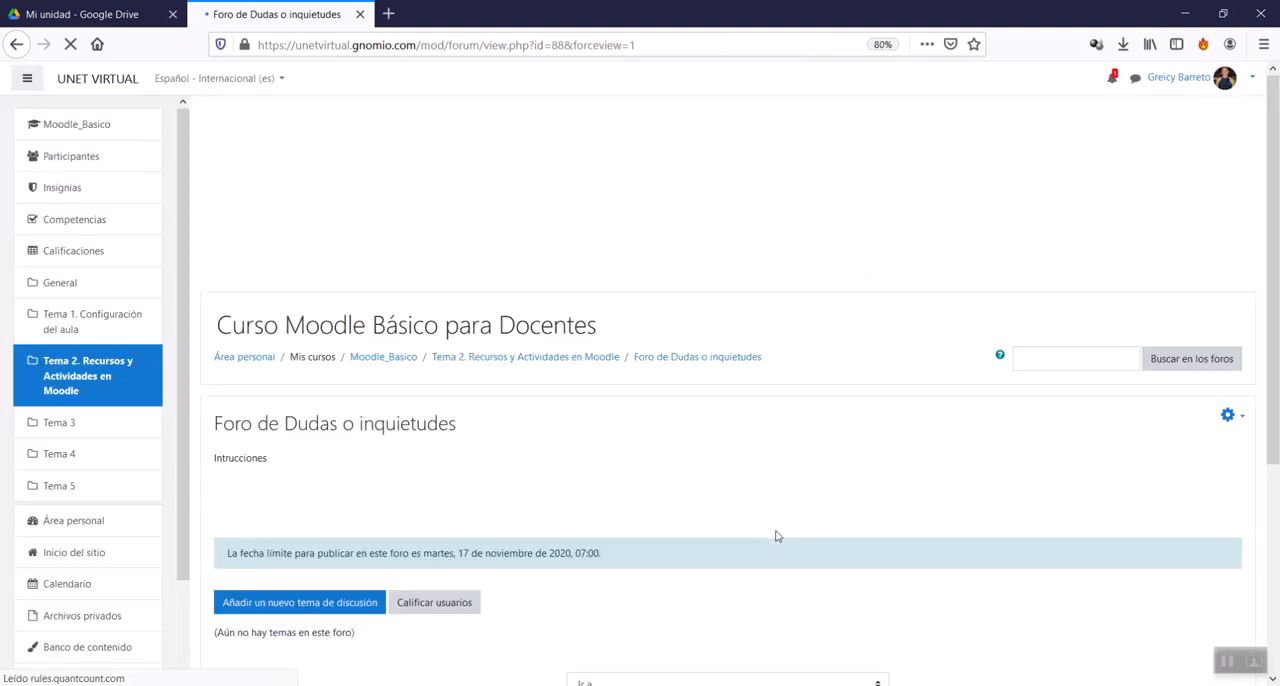
# Step: Examine the posting deadline on the page of the forum Foro de Dudas o inquietudes
pyautogui.scroll(-3, 588, 457)
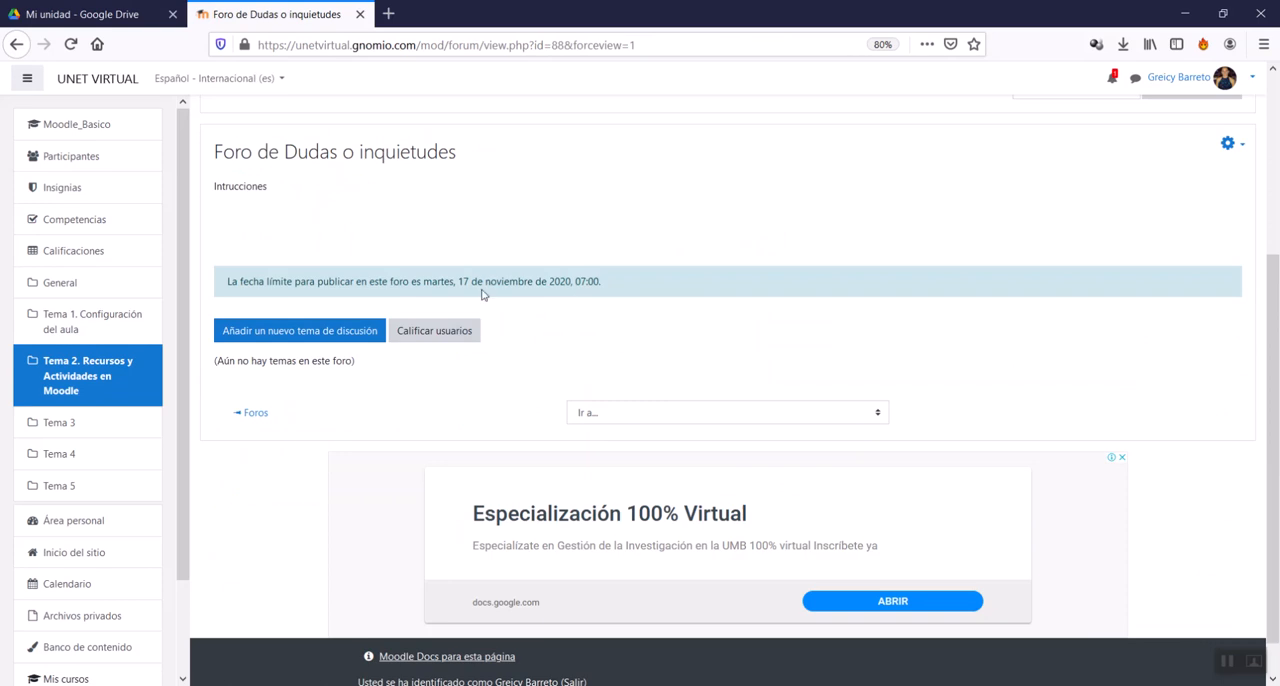
pyautogui.moveTo(439, 283); pyautogui.dragTo(617, 288)
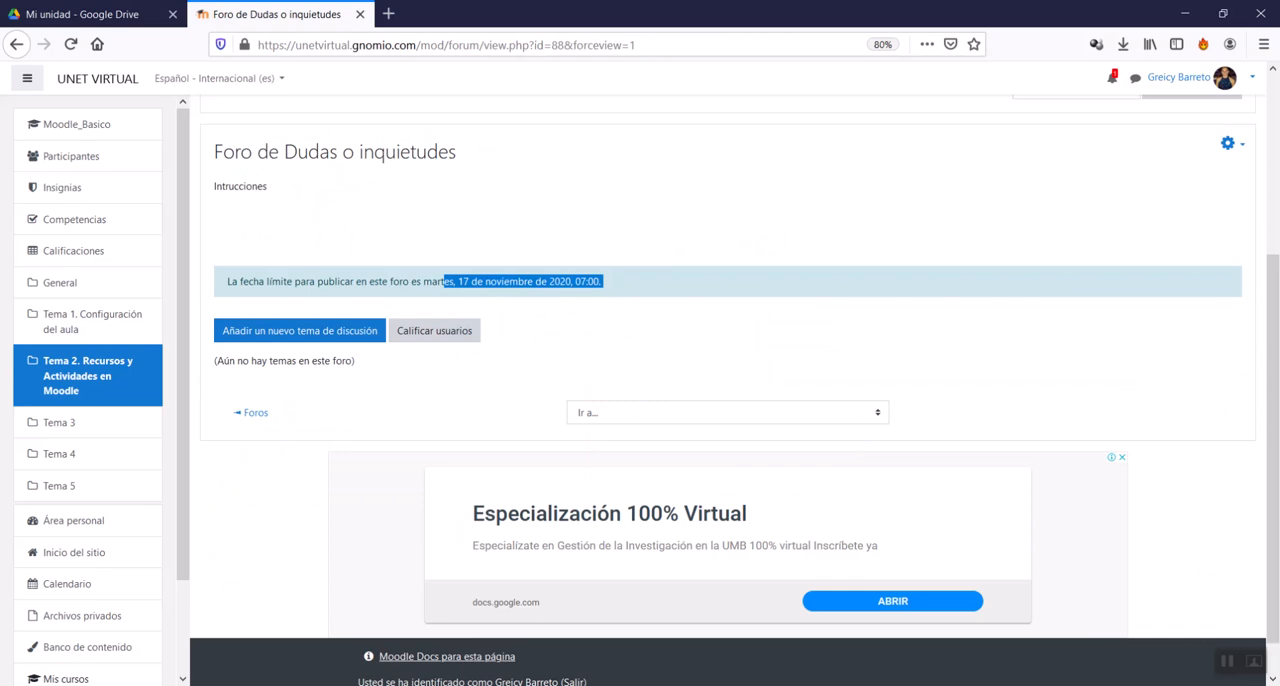
pyautogui.moveTo(916, 685)
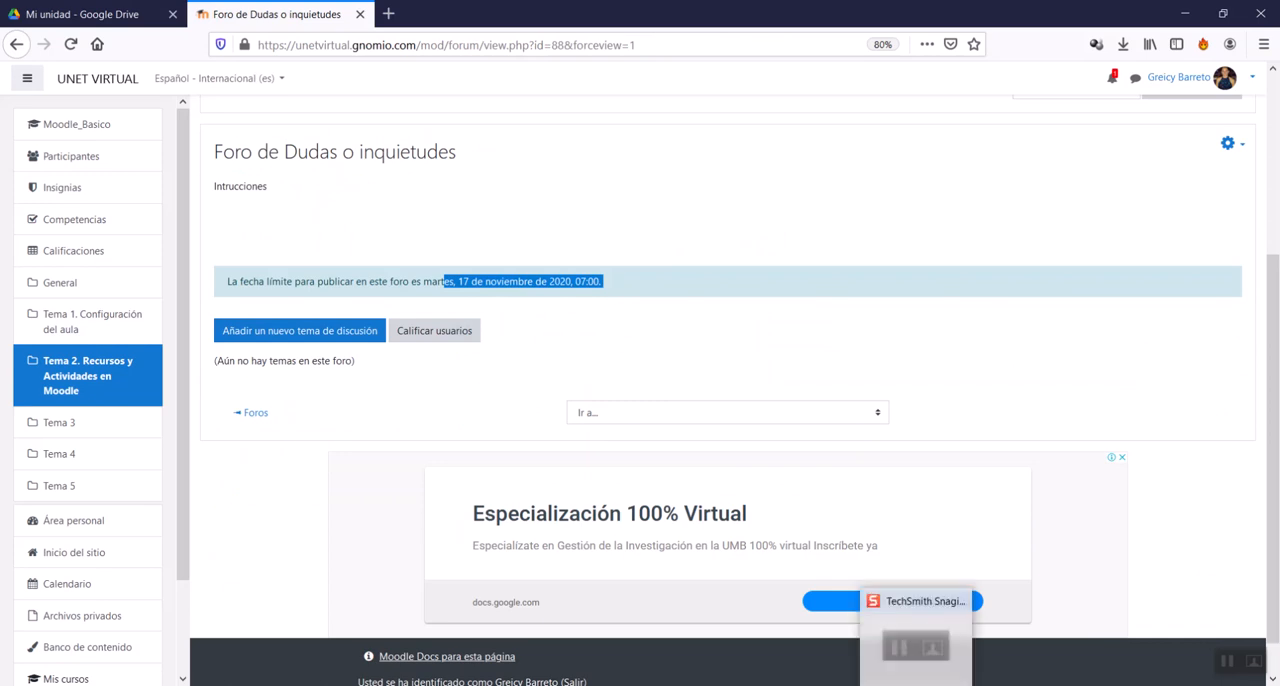